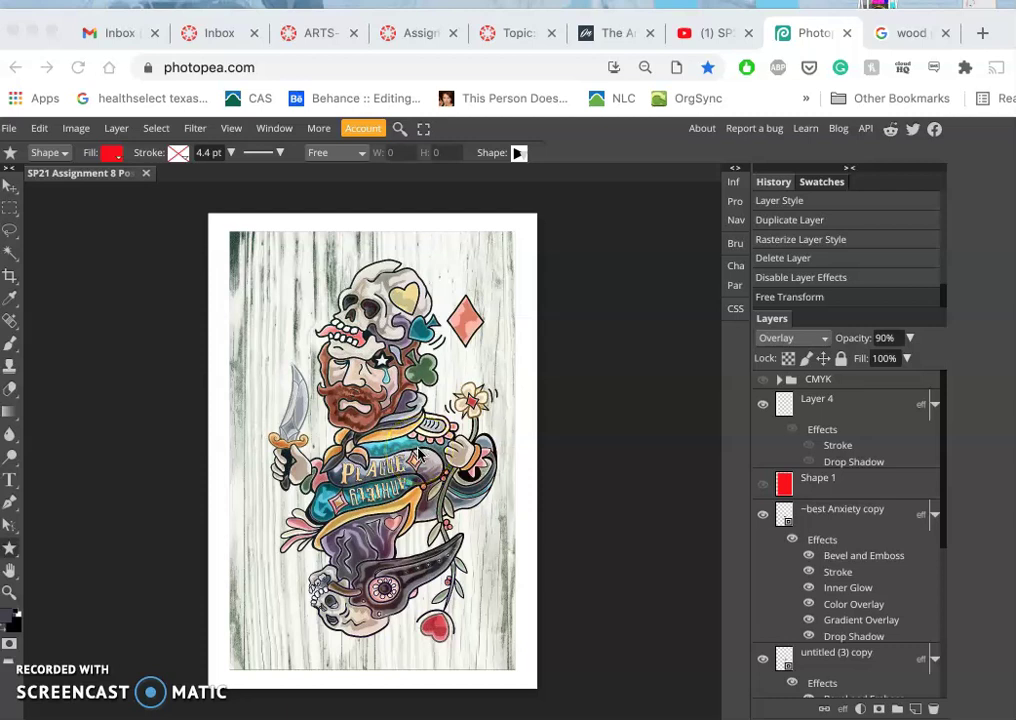
# Step: Bring Photopea into focus and pan around the playing-card artwork
pyautogui.click(166, 320)
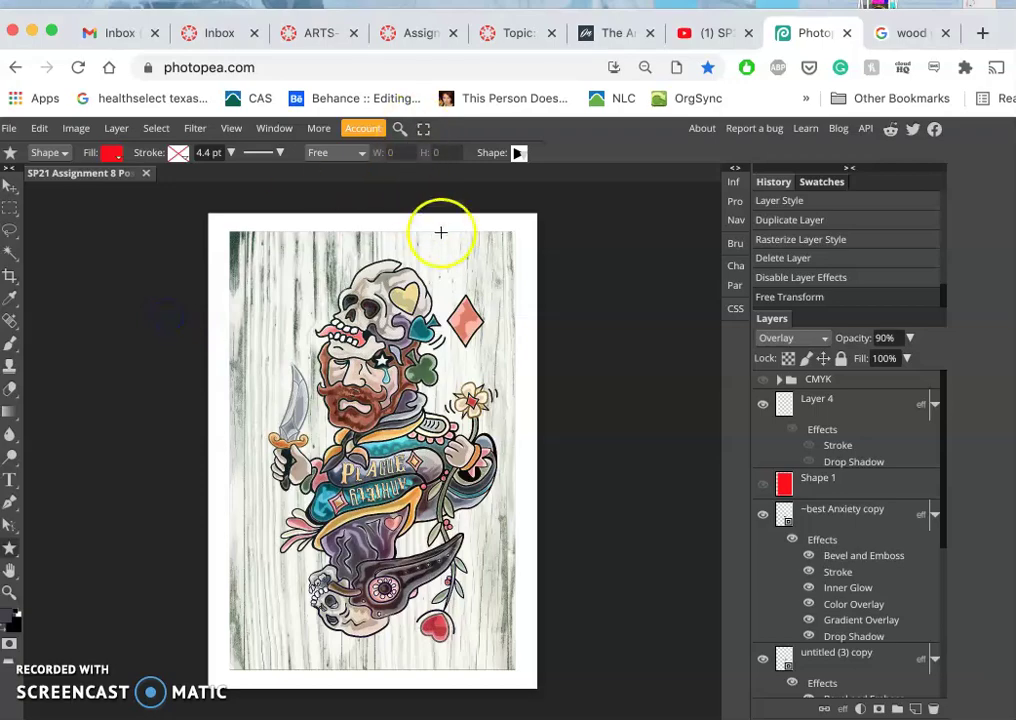
pyautogui.scroll(2, 437, 245)
pyautogui.scroll(2, 437, 245)
pyautogui.scroll(2, 437, 248)
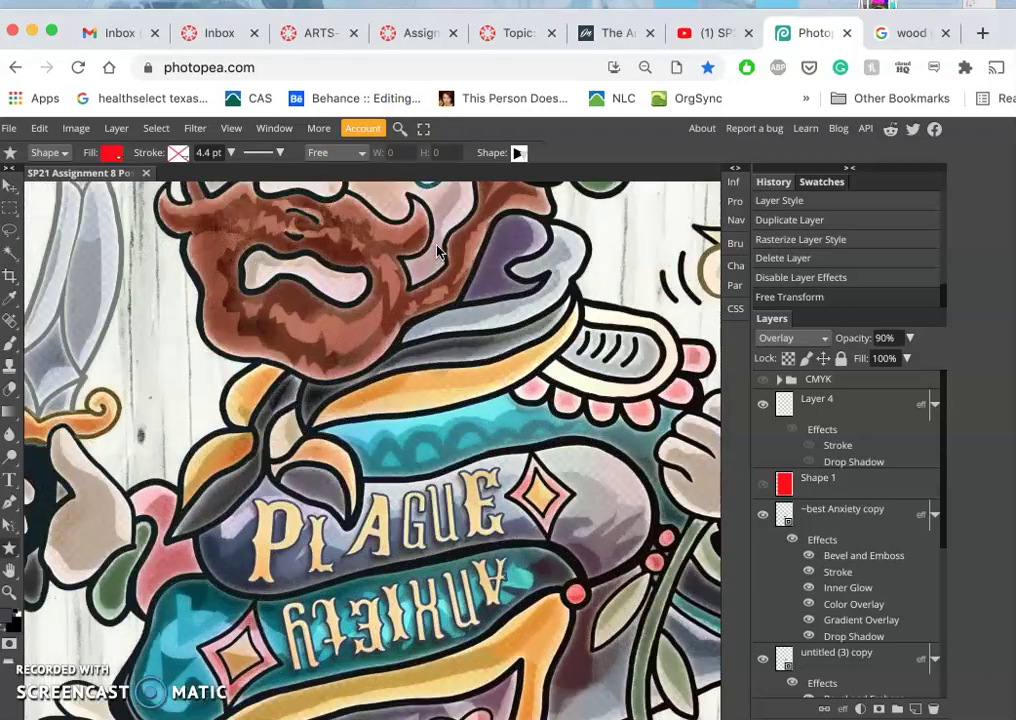
pyautogui.scroll(2, 437, 250)
pyautogui.scroll(-1, 437, 250)
pyautogui.scroll(-2, 484, 360)
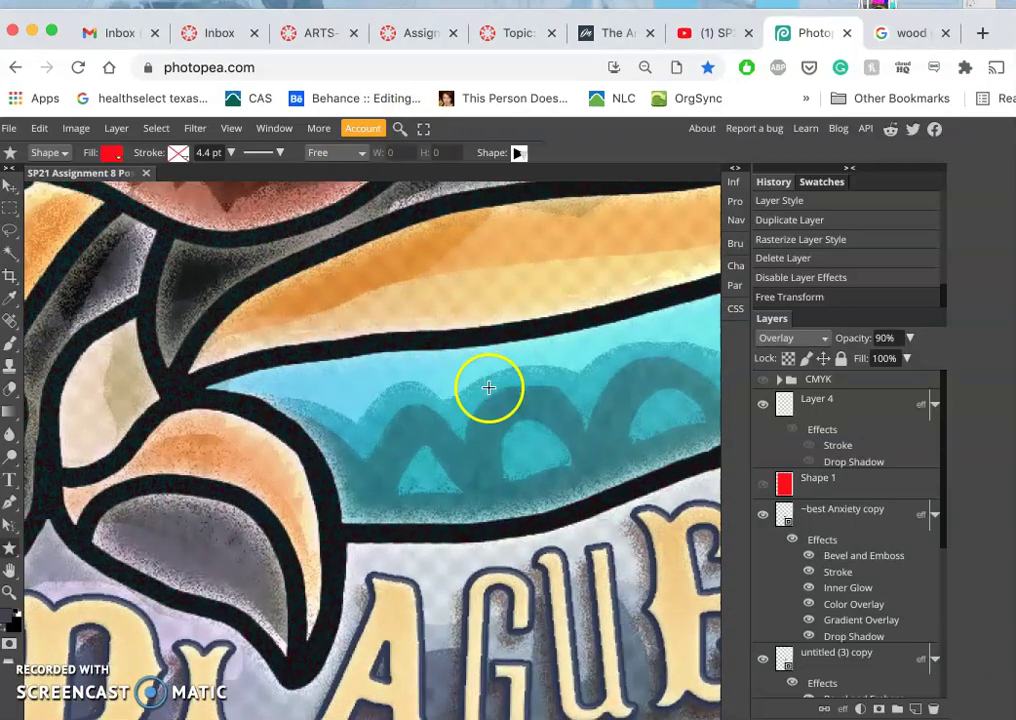
pyautogui.scroll(-2, 487, 386)
pyautogui.hscroll(2, 487, 386)
pyautogui.hscroll(3, 487, 386)
pyautogui.scroll(-2, 501, 349)
pyautogui.hscroll(2, 519, 376)
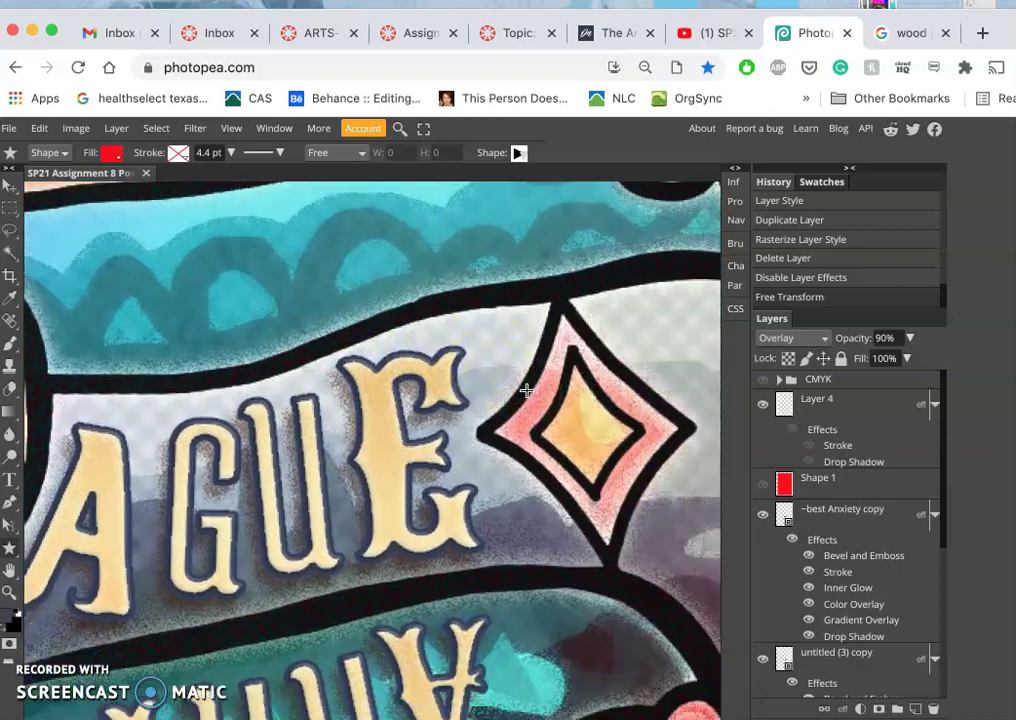
pyautogui.scroll(-3, 526, 390)
pyautogui.scroll(-3, 526, 390)
pyautogui.scroll(3, 520, 385)
pyautogui.scroll(1, 518, 383)
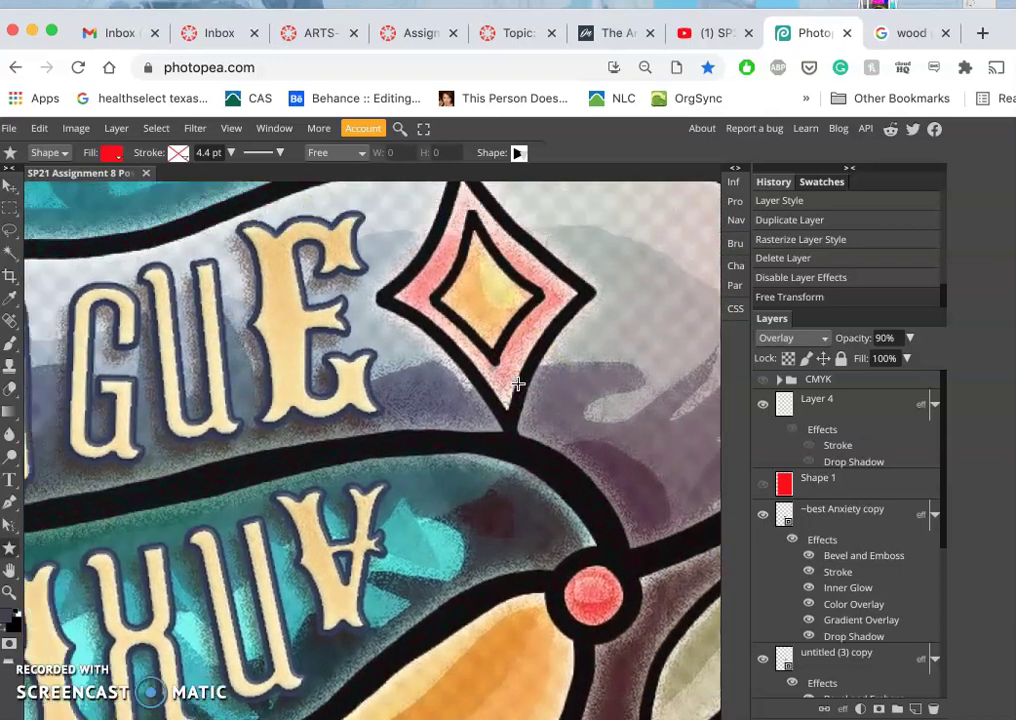
pyautogui.hscroll(-1, 518, 383)
pyautogui.scroll(2, 518, 383)
pyautogui.scroll(3, 518, 383)
pyautogui.scroll(2, 518, 383)
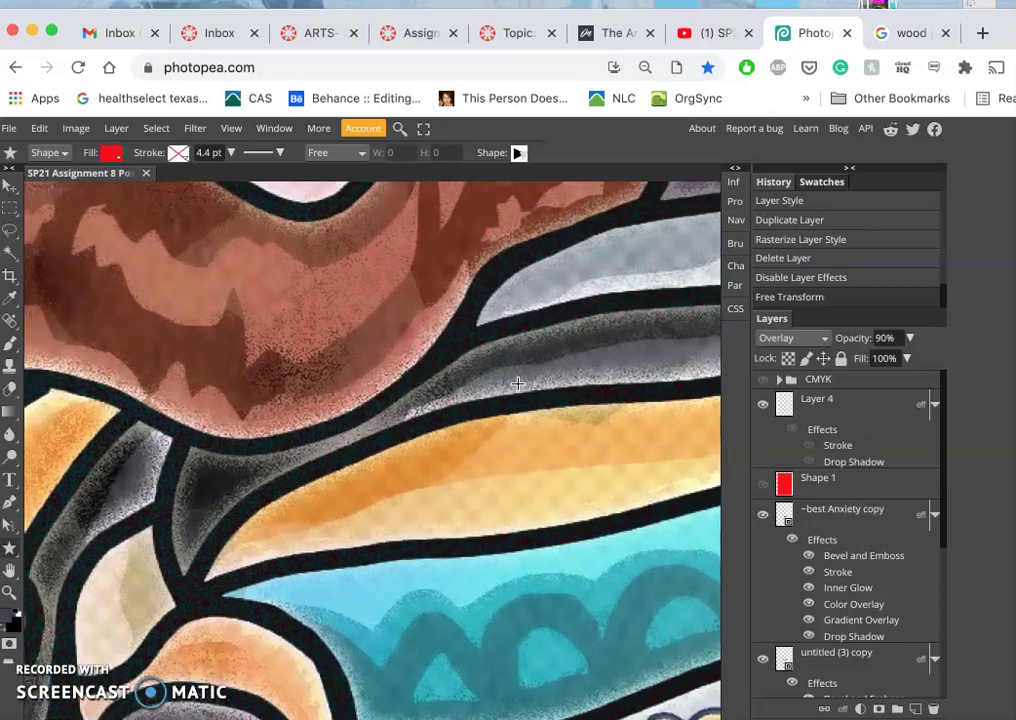
pyautogui.hscroll(-2, 518, 383)
pyautogui.hscroll(-2, 517, 383)
pyautogui.scroll(3, 517, 383)
pyautogui.scroll(2, 517, 383)
pyautogui.hscroll(-1, 517, 383)
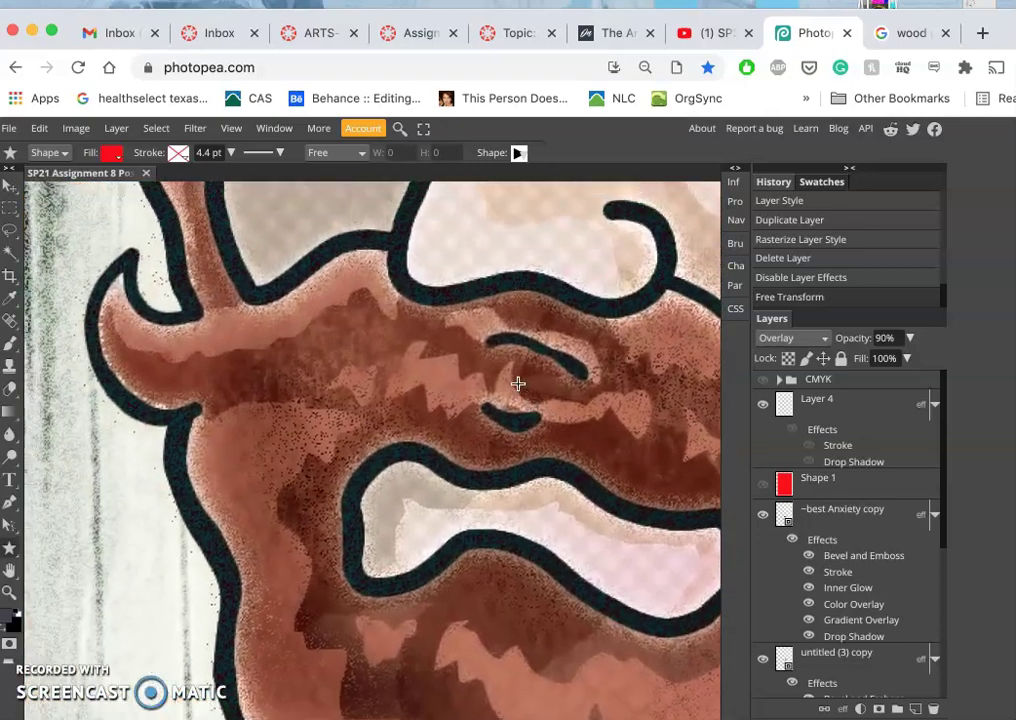
pyautogui.scroll(2, 517, 383)
pyautogui.scroll(1, 517, 383)
pyautogui.scroll(3, 517, 383)
pyautogui.scroll(2, 517, 383)
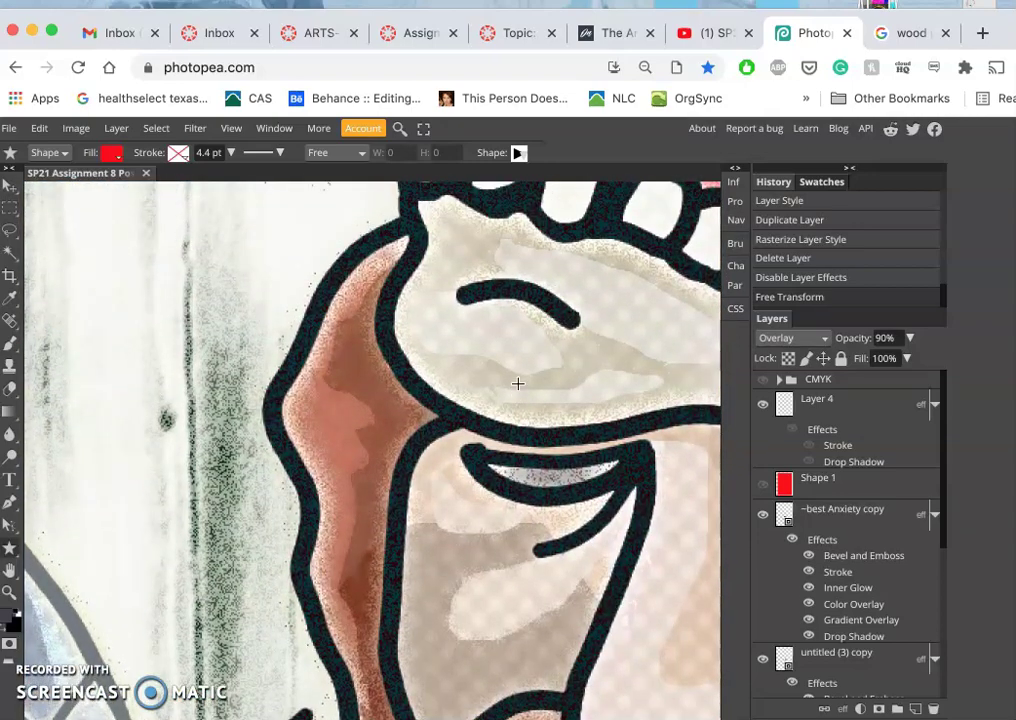
pyautogui.scroll(1, 518, 390)
pyautogui.scroll(-5, 518, 390)
pyautogui.scroll(-2, 518, 390)
pyautogui.scroll(-2, 518, 390)
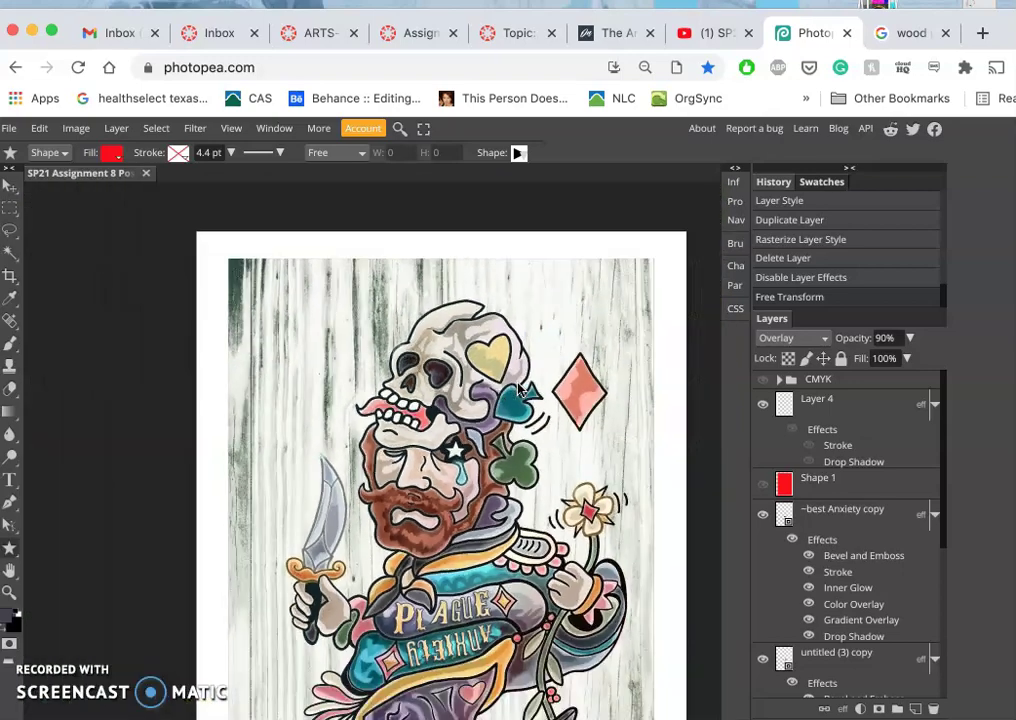
pyautogui.scroll(-1, 518, 390)
pyautogui.scroll(-2, 518, 390)
pyautogui.hscroll(1, 518, 390)
pyautogui.scroll(-1, 518, 390)
pyautogui.hscroll(1, 518, 390)
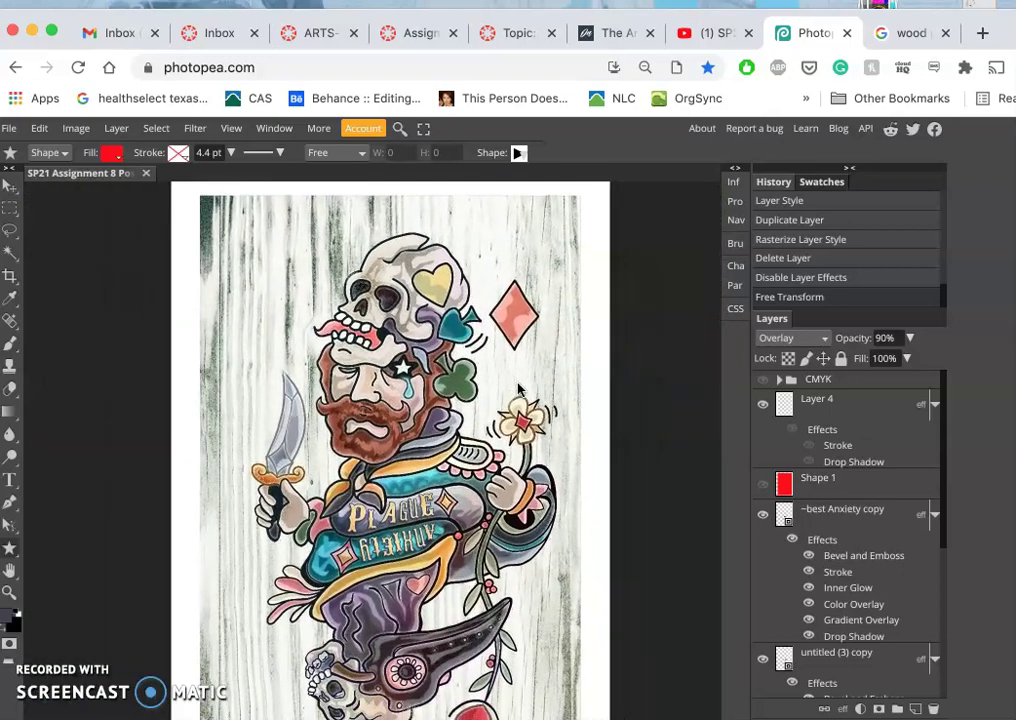
pyautogui.scroll(-2, 518, 390)
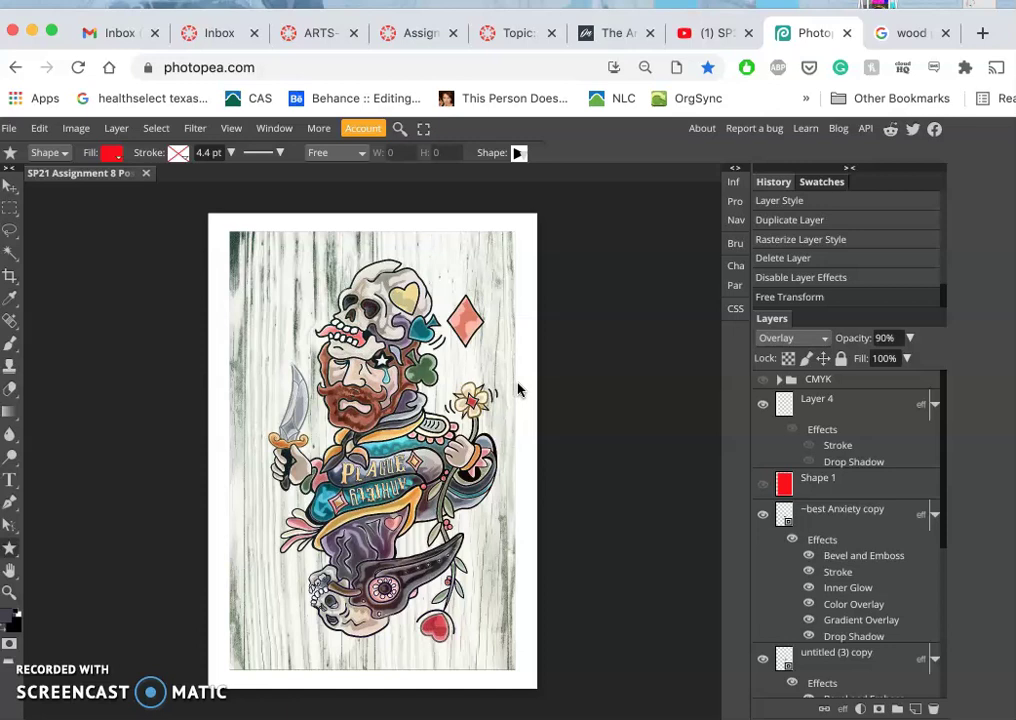
pyautogui.moveTo(518, 390)
pyautogui.mouseDown()
pyautogui.moveTo(431, 399)
pyautogui.moveTo(512, 460)
pyautogui.moveTo(646, 436)
pyautogui.mouseUp()
# Step: Hide Layer 4, the best Anxiety and untitled (3) copies, the colour holds line art and the wood texture
pyautogui.click(763, 406)
pyautogui.click(763, 408)
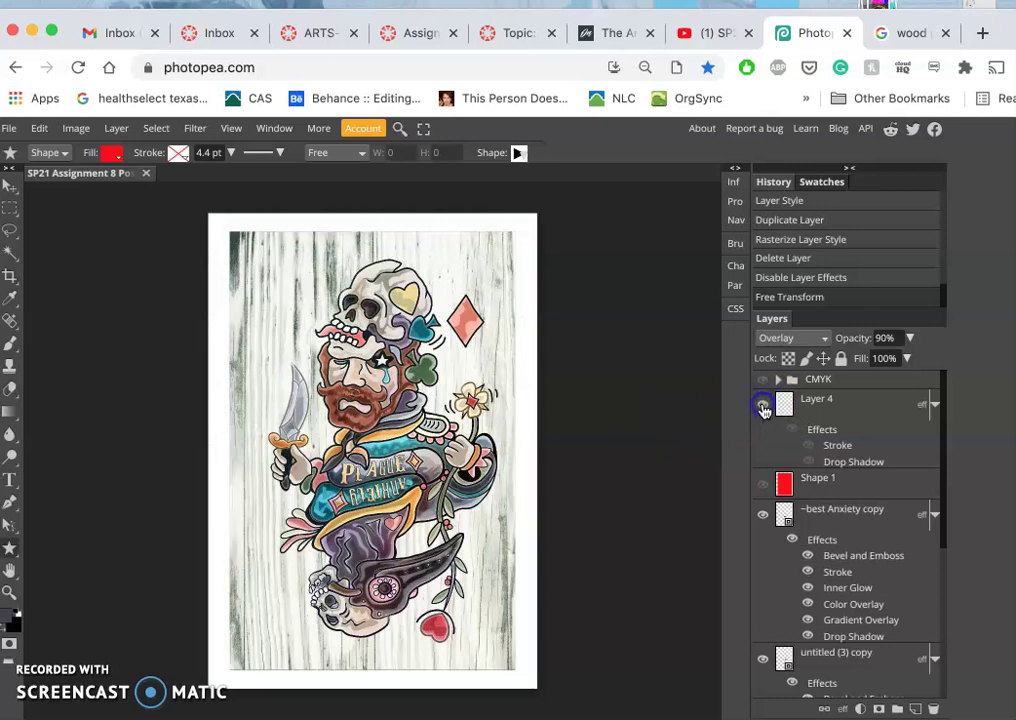
pyautogui.click(762, 514)
pyautogui.click(762, 660)
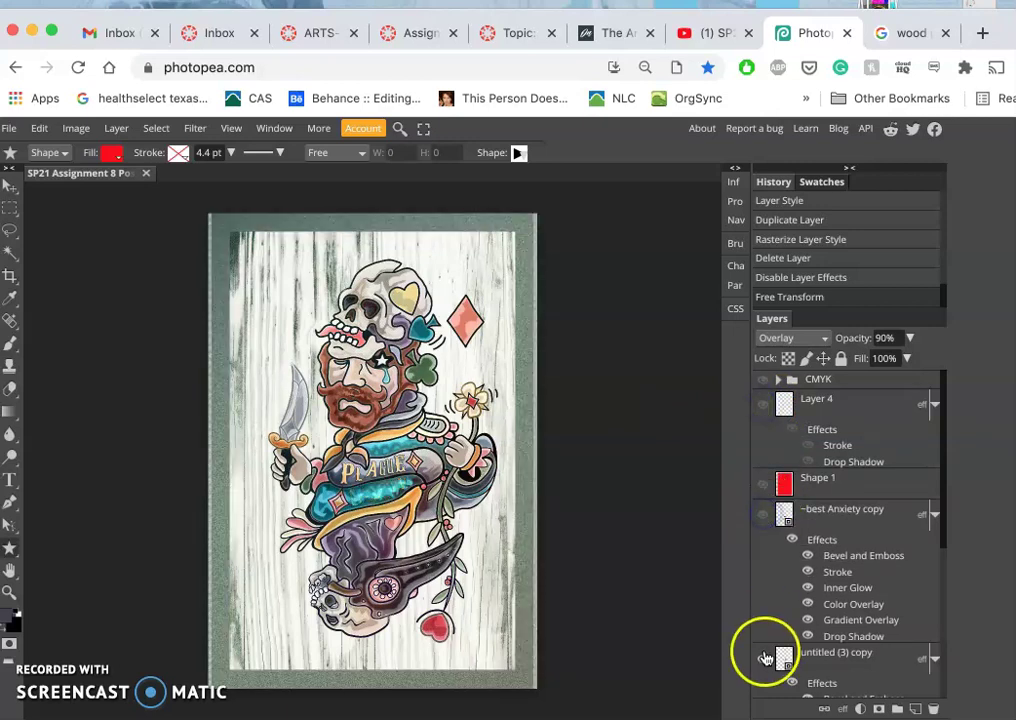
pyautogui.scroll(-5, 763, 665)
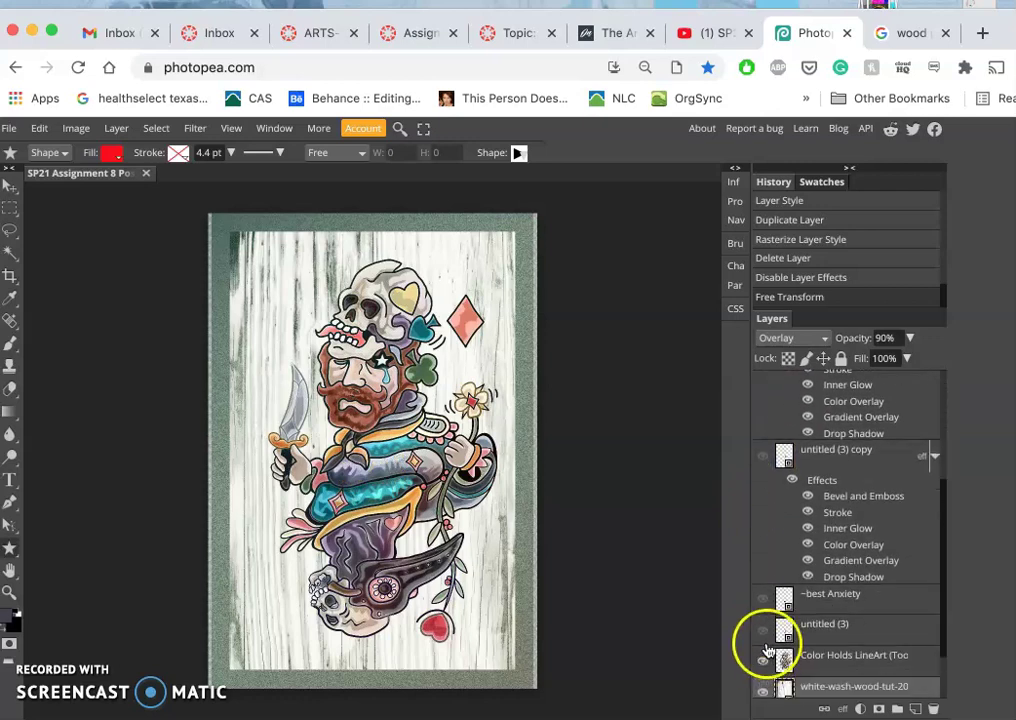
pyautogui.click(763, 662)
pyautogui.click(763, 686)
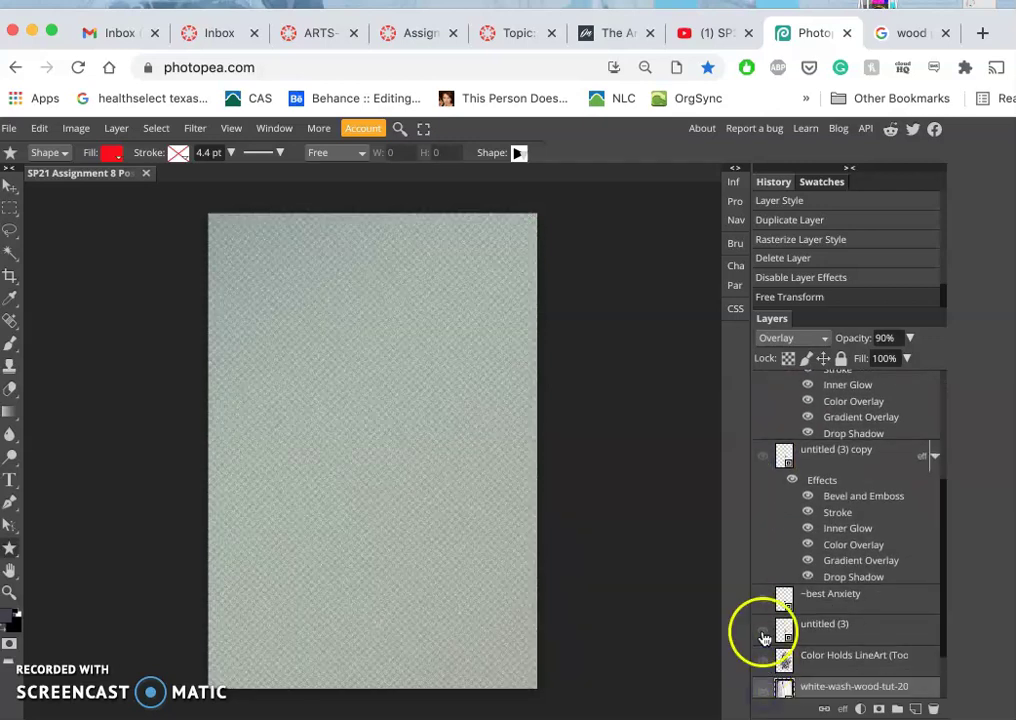
# Step: Hide the grey textured Layer 4, then show the white background layer and the CMYK group
pyautogui.scroll(-2, 762, 630)
pyautogui.click(762, 650)
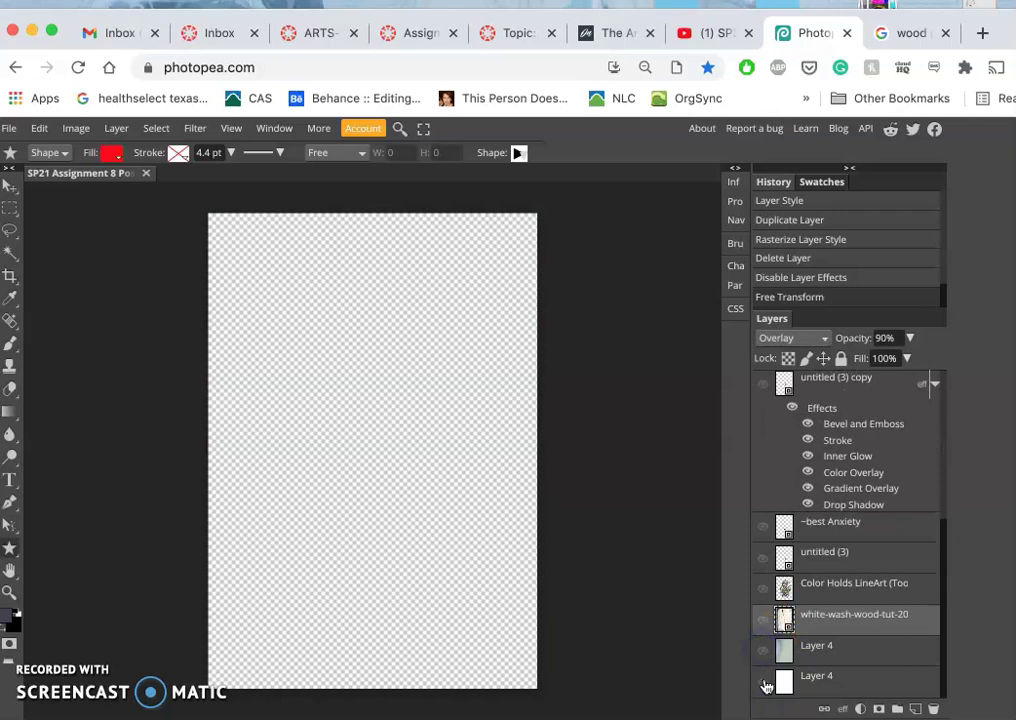
pyautogui.click(763, 685)
pyautogui.click(835, 675)
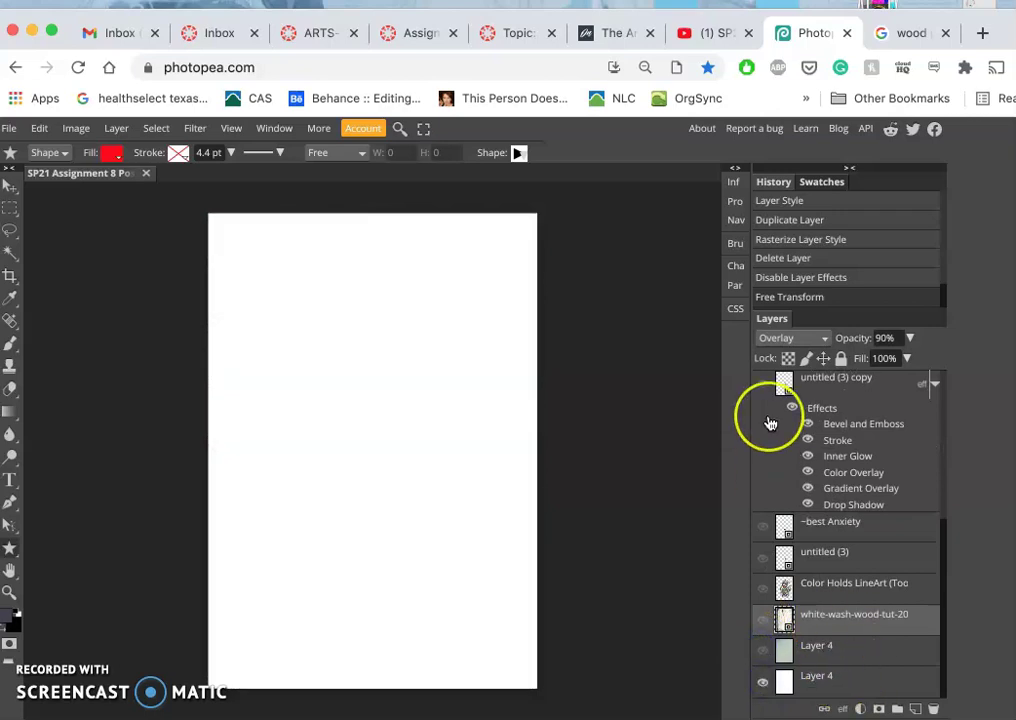
pyautogui.scroll(10, 767, 420)
pyautogui.click(762, 381)
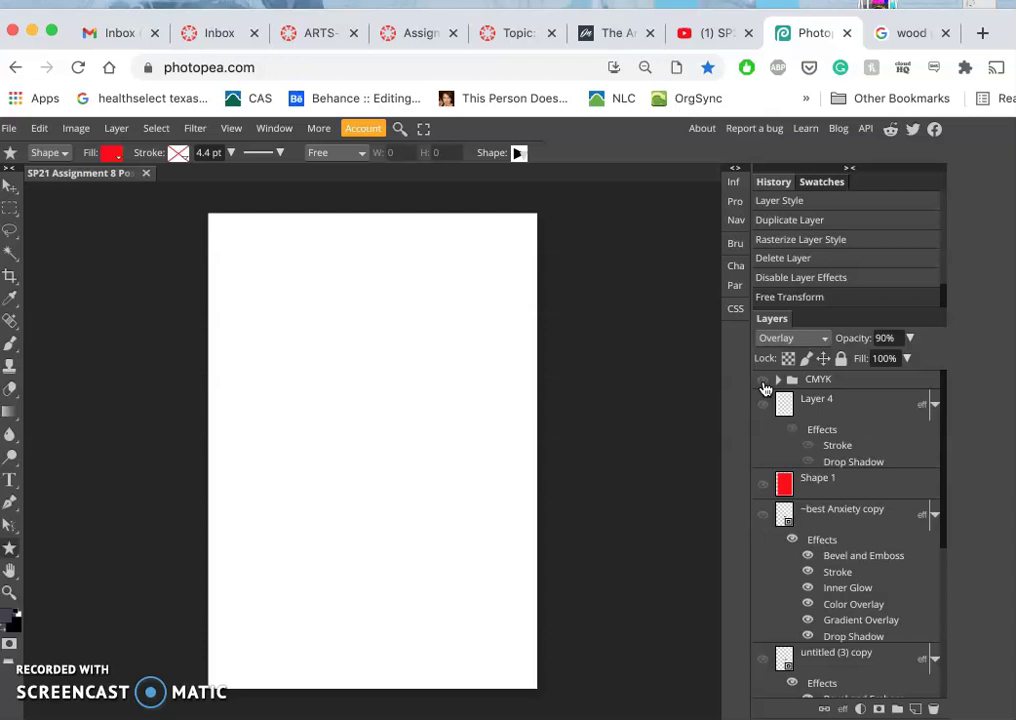
pyautogui.click(765, 381)
# Step: Change the CMYK group's blend mode from Soft Light to Normal
pyautogui.click(805, 381)
pyautogui.click(808, 340)
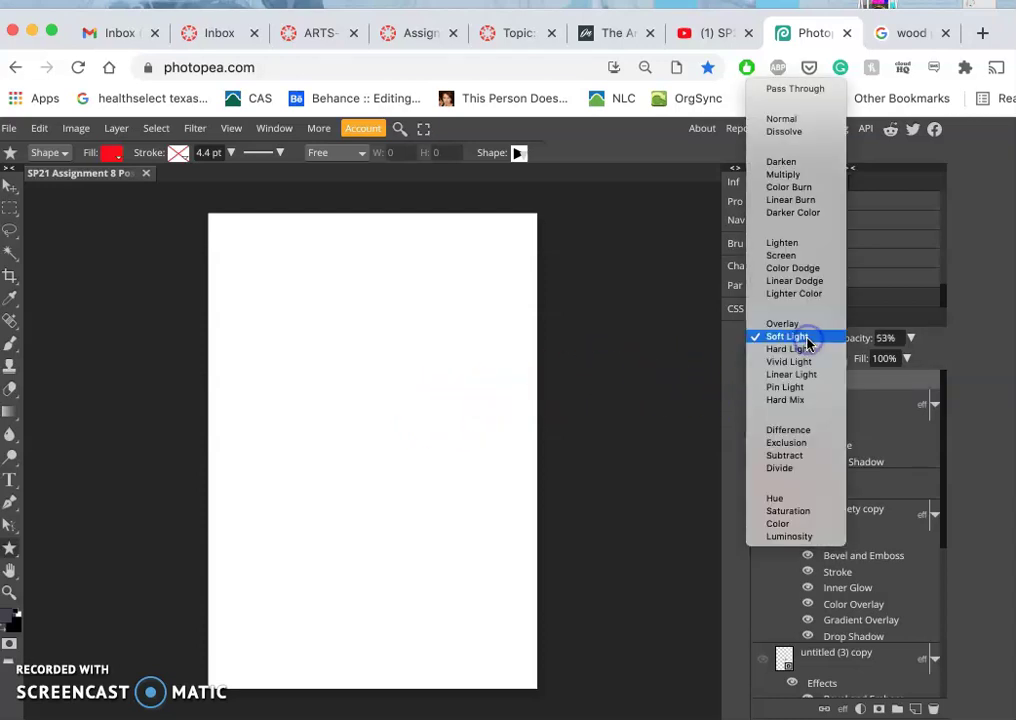
pyautogui.click(785, 122)
pyautogui.press('n')
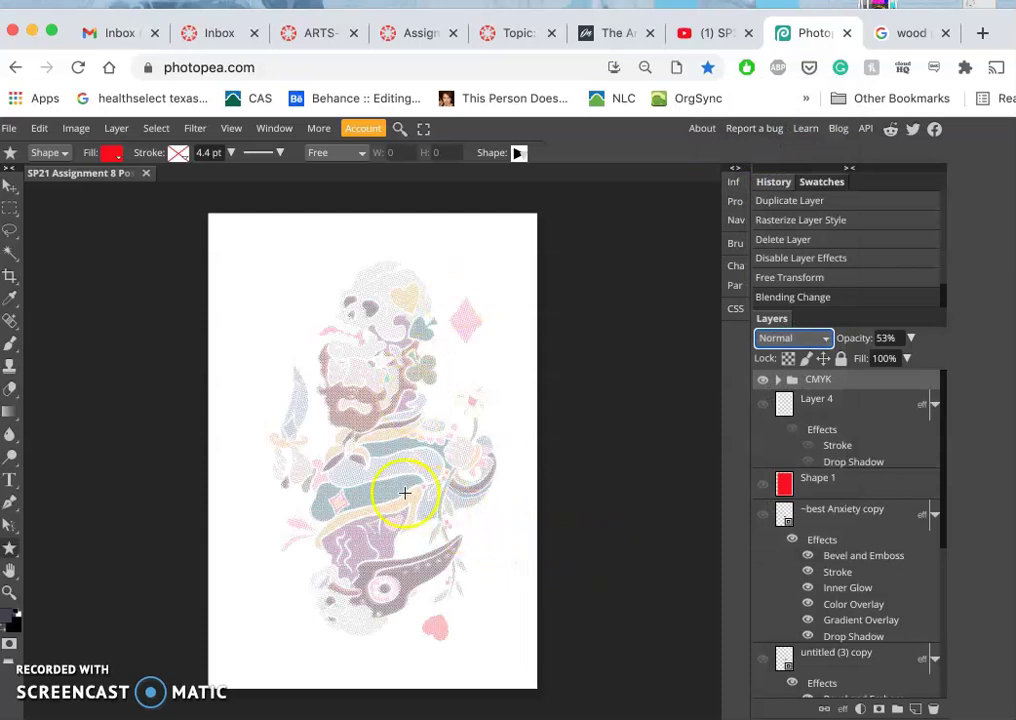
# Step: Zoom the browser out to 75% and switch to the Move tool
pyautogui.hotkey('ctrl', '-')
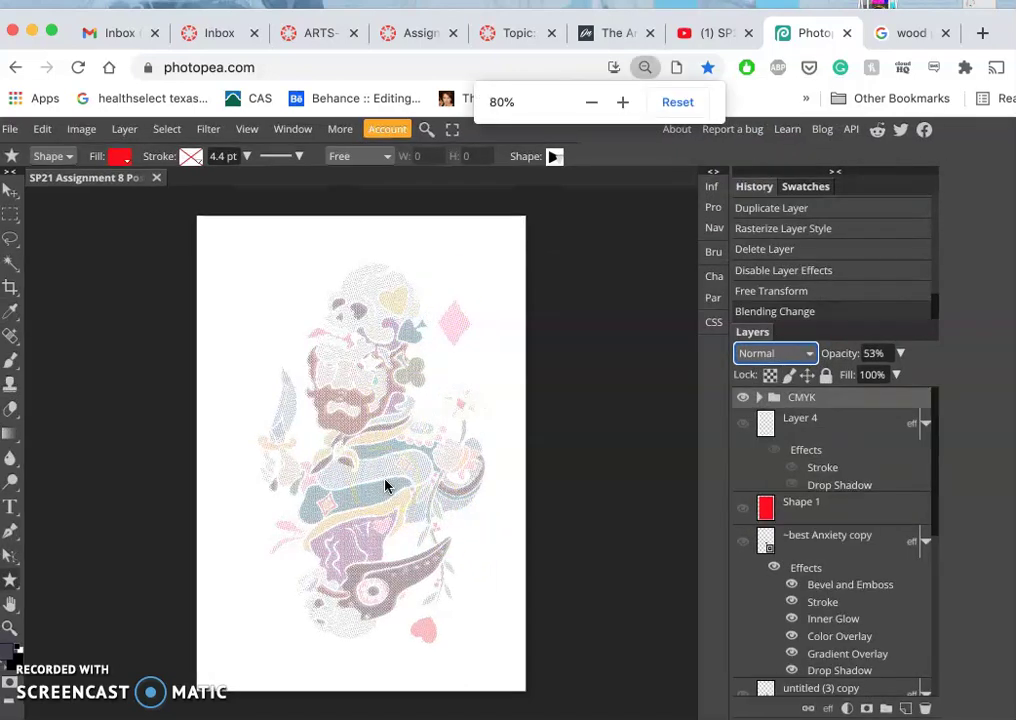
pyautogui.hotkey('ctrl', '-')
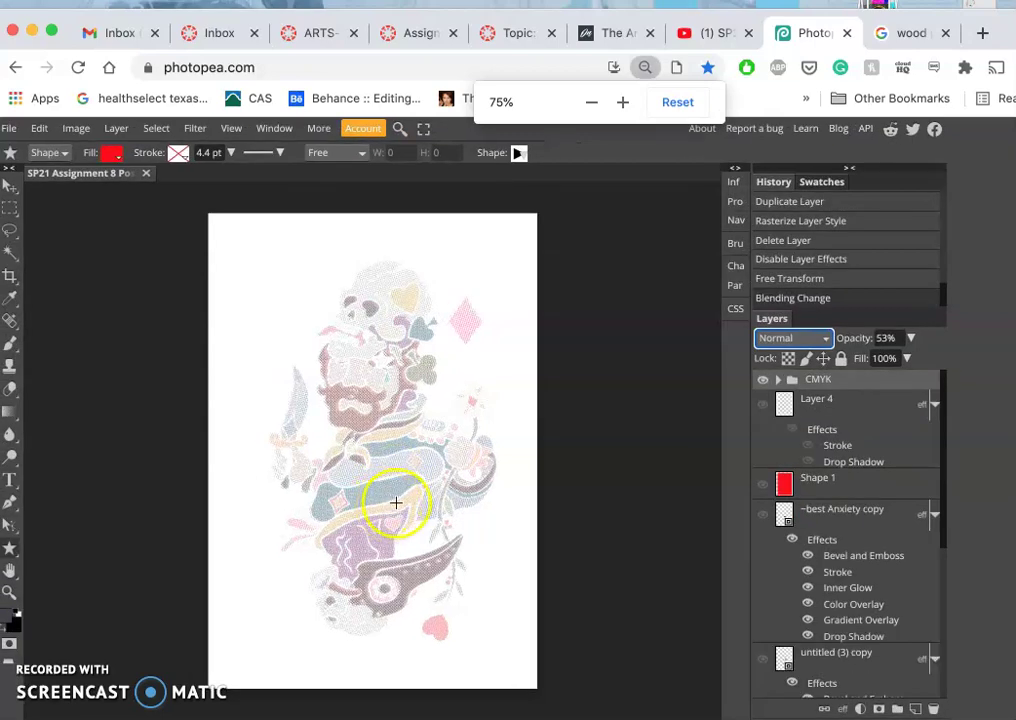
pyautogui.click(9, 186)
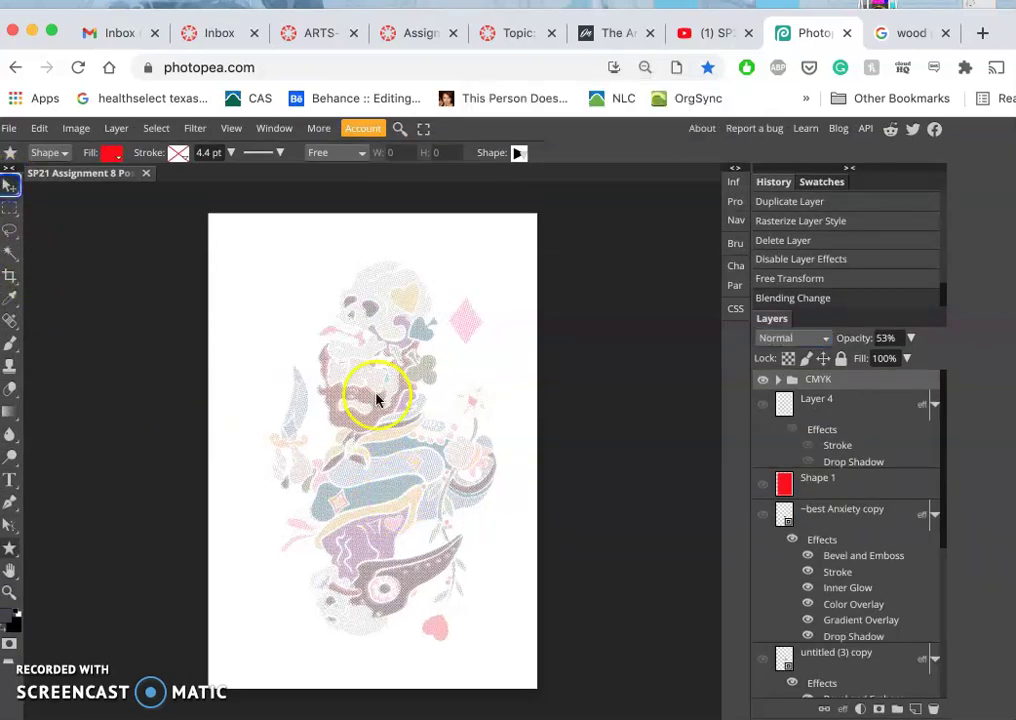
pyautogui.scroll(2, 385, 410)
pyautogui.scroll(2, 385, 410)
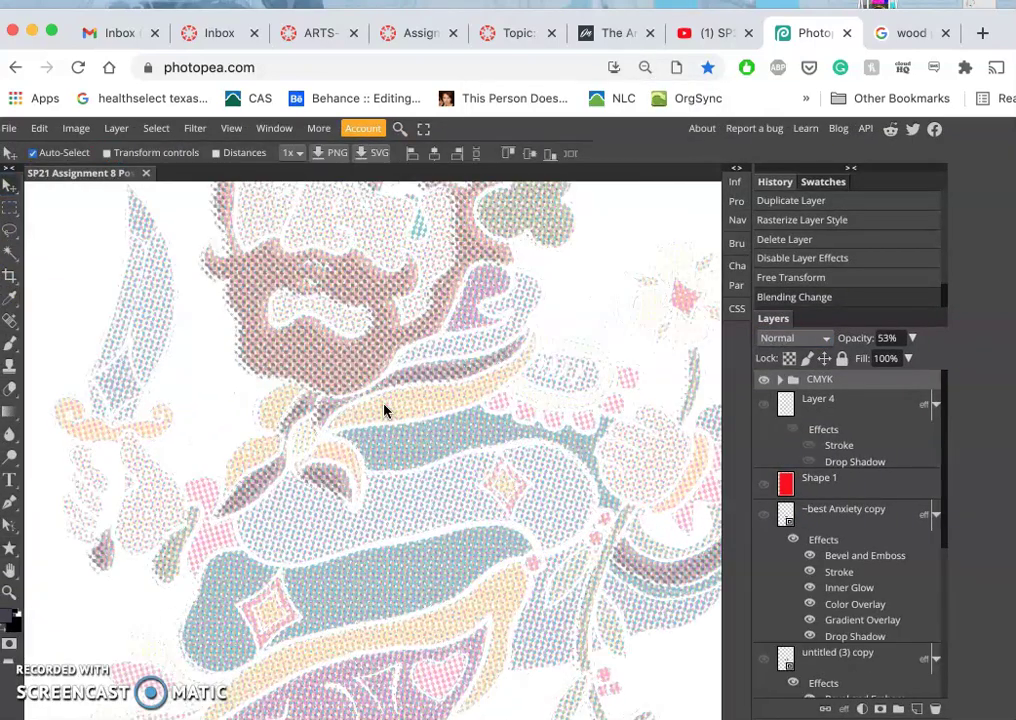
pyautogui.scroll(2, 385, 410)
pyautogui.scroll(2, 385, 410)
pyautogui.scroll(2, 385, 410)
pyautogui.scroll(1, 385, 410)
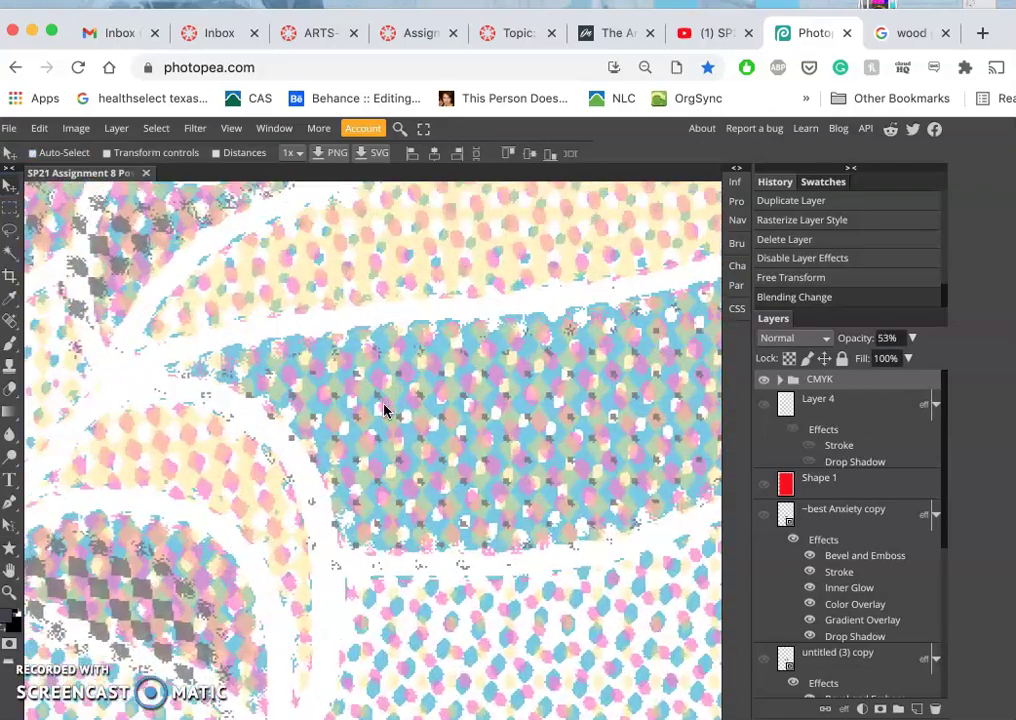
pyautogui.scroll(1, 385, 410)
pyautogui.scroll(2, 385, 410)
pyautogui.scroll(1, 385, 410)
pyautogui.scroll(1, 385, 410)
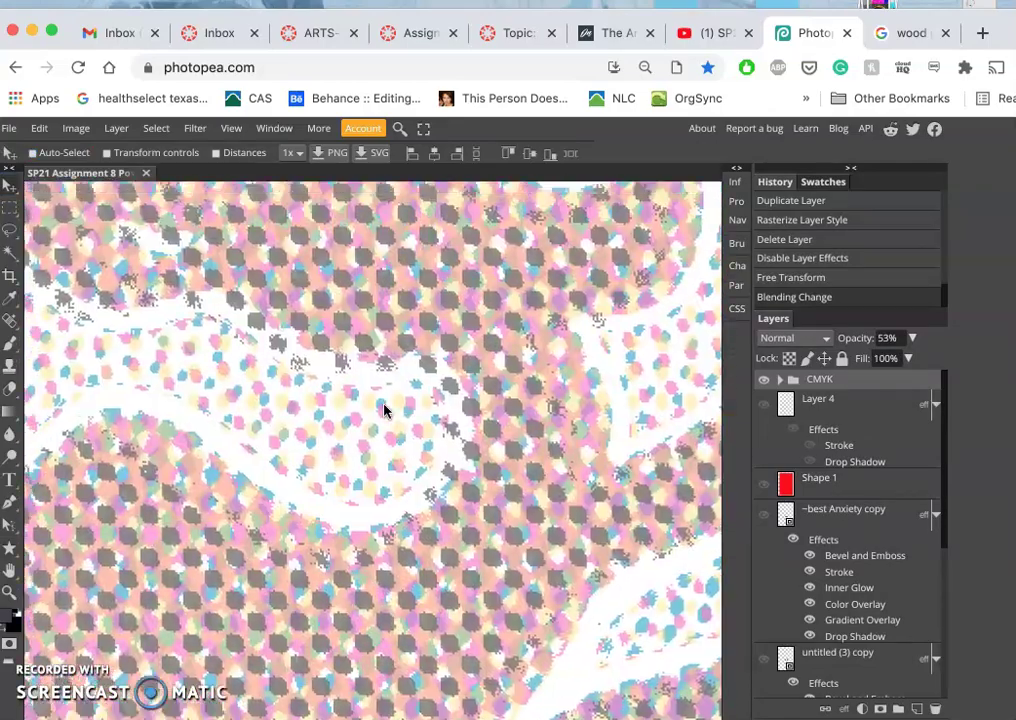
pyautogui.scroll(1, 385, 410)
pyautogui.scroll(1, 385, 410)
pyautogui.scroll(1, 385, 410)
pyautogui.scroll(1, 385, 410)
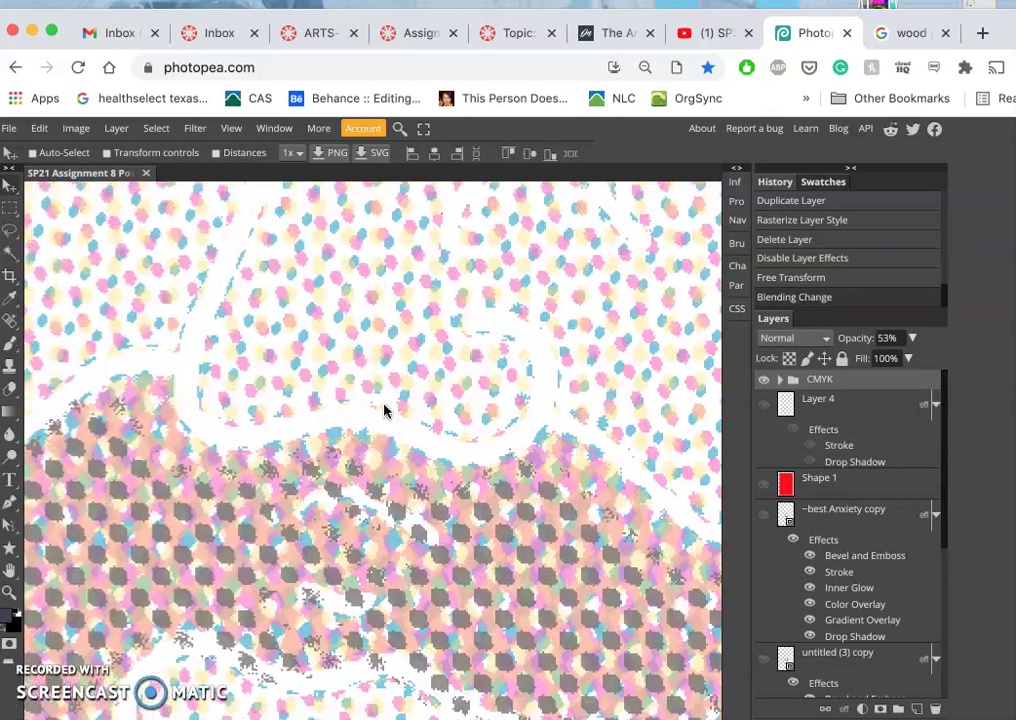
pyautogui.scroll(1, 385, 410)
pyautogui.scroll(1, 385, 410)
pyautogui.scroll(1, 385, 410)
pyautogui.scroll(1, 385, 410)
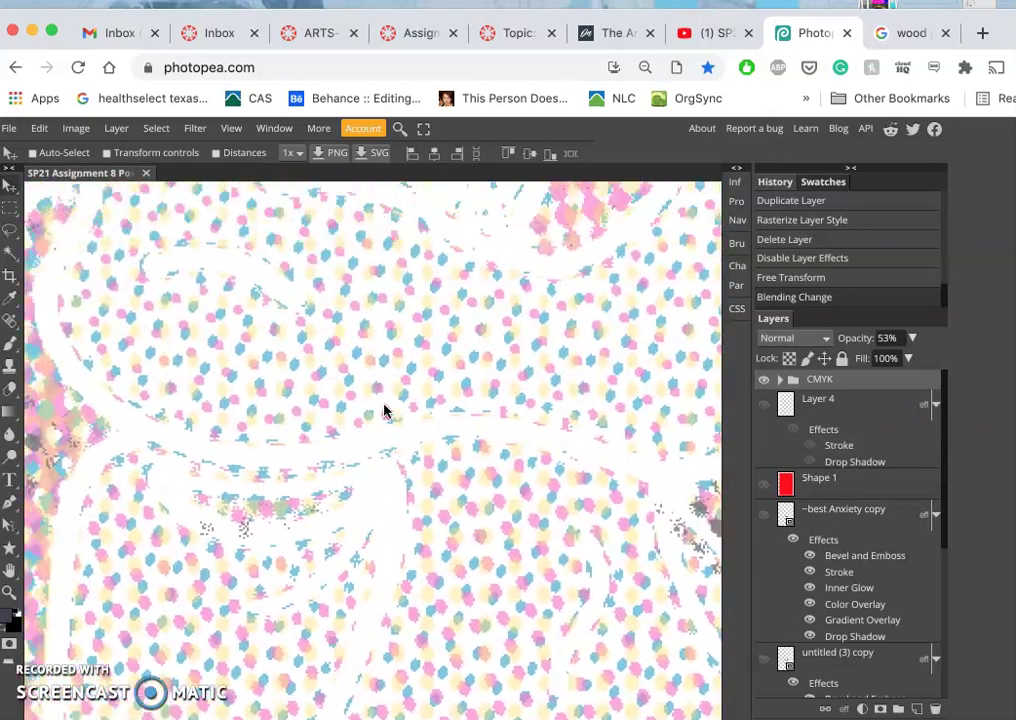
pyautogui.scroll(1, 385, 410)
pyautogui.scroll(1, 385, 410)
pyautogui.scroll(1, 385, 410)
pyautogui.scroll(1, 385, 410)
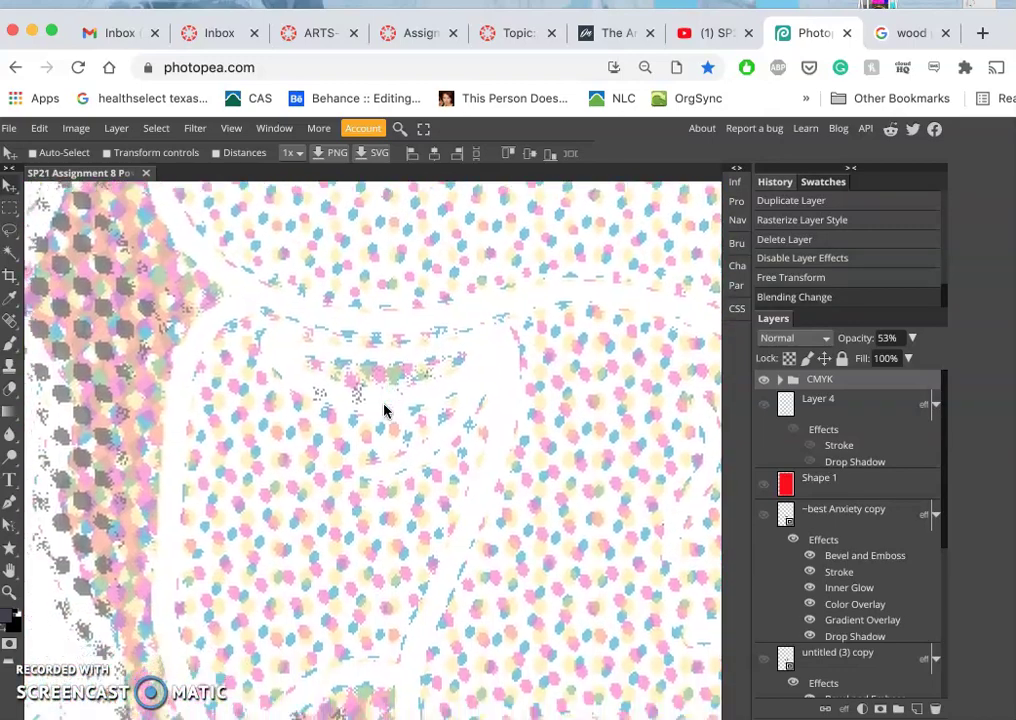
pyautogui.scroll(1, 385, 410)
pyautogui.scroll(1, 385, 410)
pyautogui.scroll(-1, 385, 410)
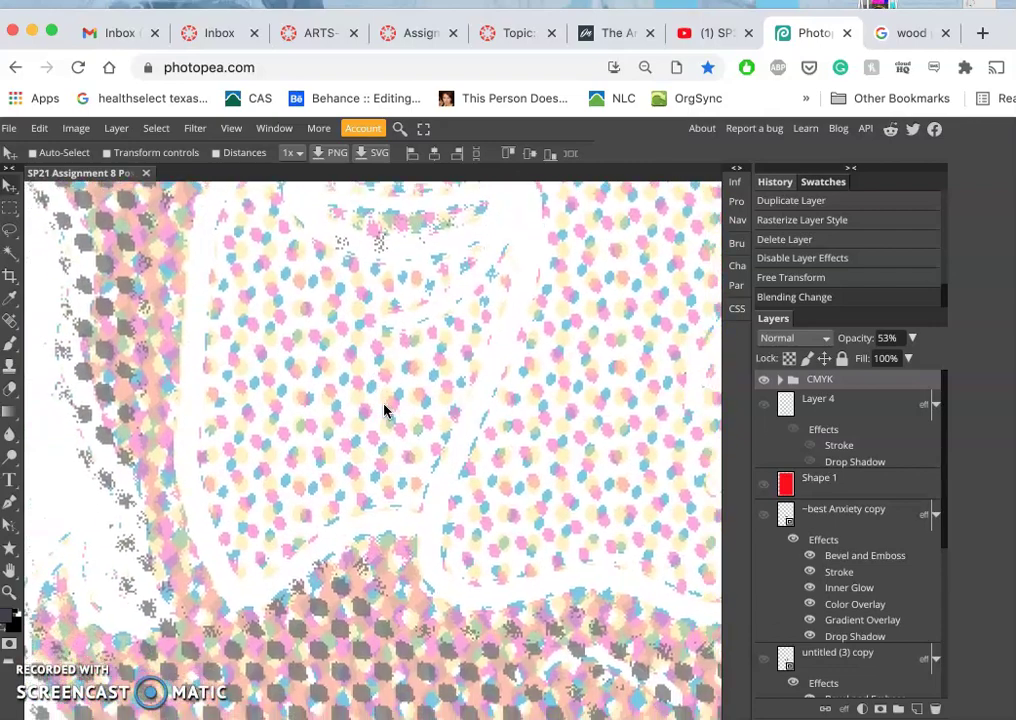
pyautogui.scroll(-1, 385, 410)
pyautogui.scroll(-1, 385, 410)
pyautogui.scroll(-1, 385, 410)
pyautogui.scroll(-1, 385, 410)
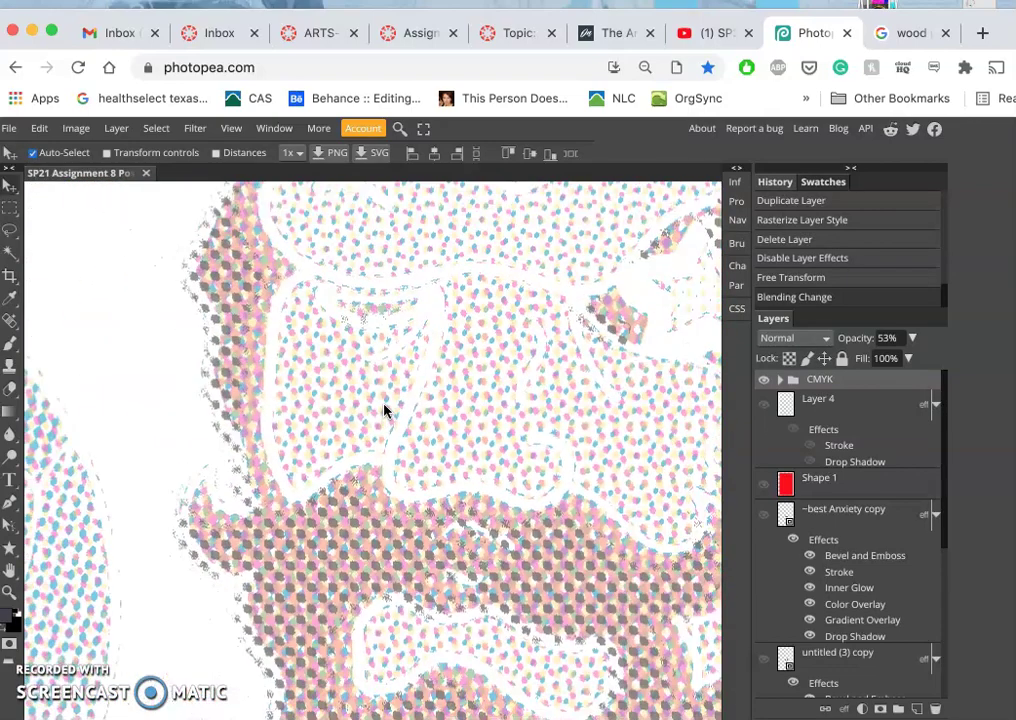
pyautogui.scroll(-1, 385, 410)
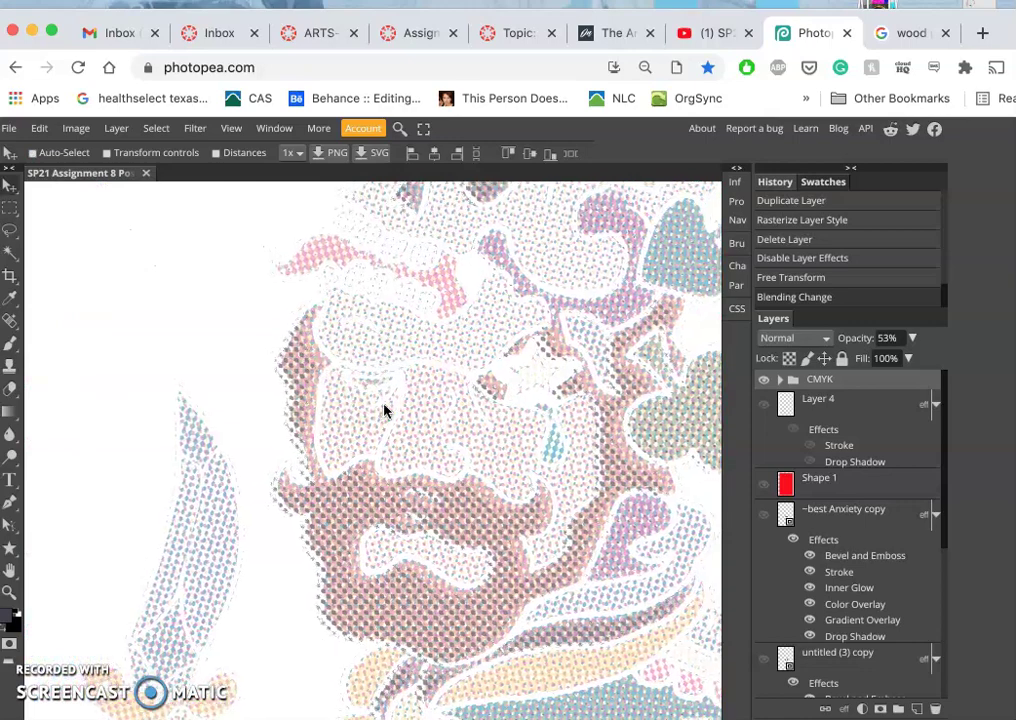
pyautogui.scroll(1, 385, 410)
pyautogui.hscroll(1, 385, 410)
pyautogui.scroll(1, 385, 410)
pyautogui.hscroll(1, 385, 410)
pyautogui.scroll(1, 385, 410)
pyautogui.hscroll(1, 385, 410)
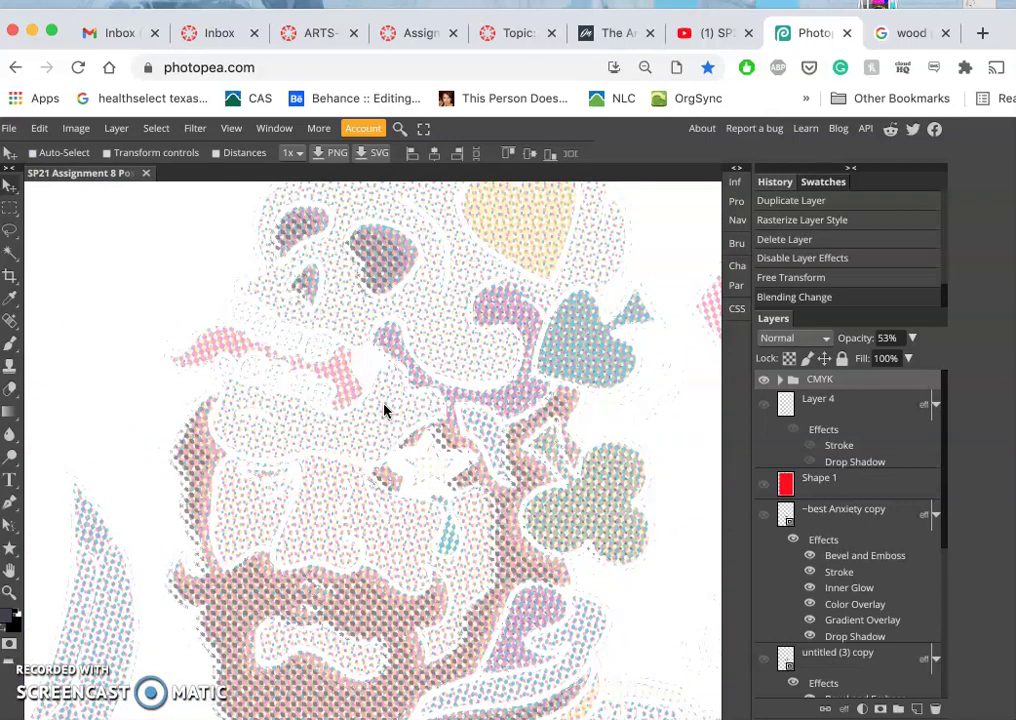
pyautogui.scroll(-1, 385, 410)
pyautogui.scroll(-1, 385, 410)
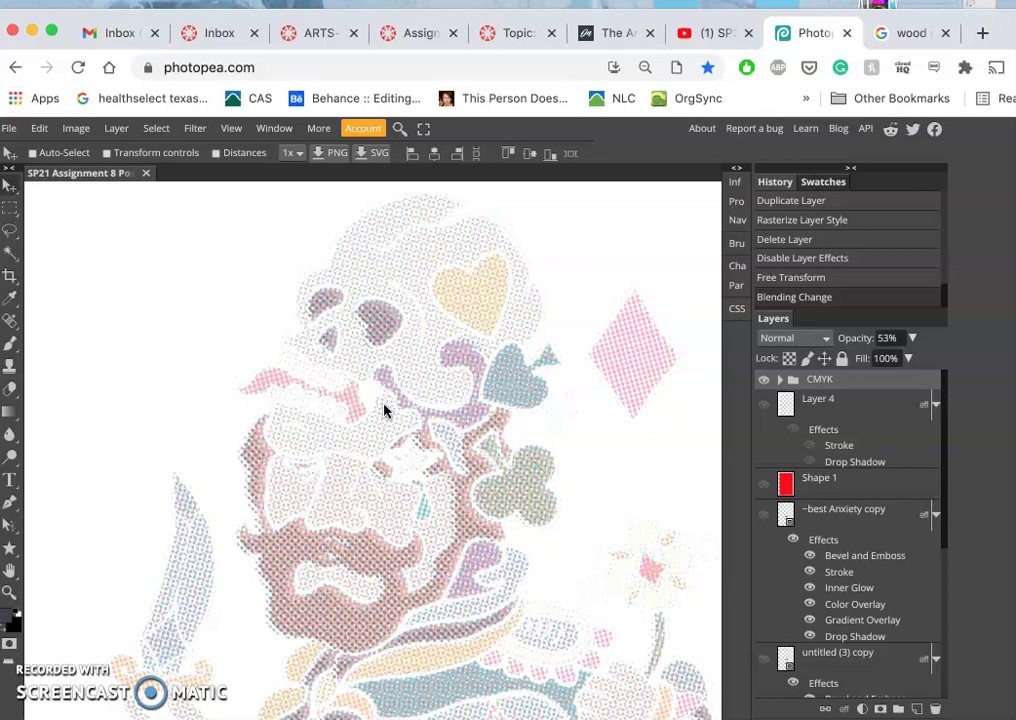
pyautogui.scroll(-2, 385, 410)
pyautogui.scroll(-2, 385, 410)
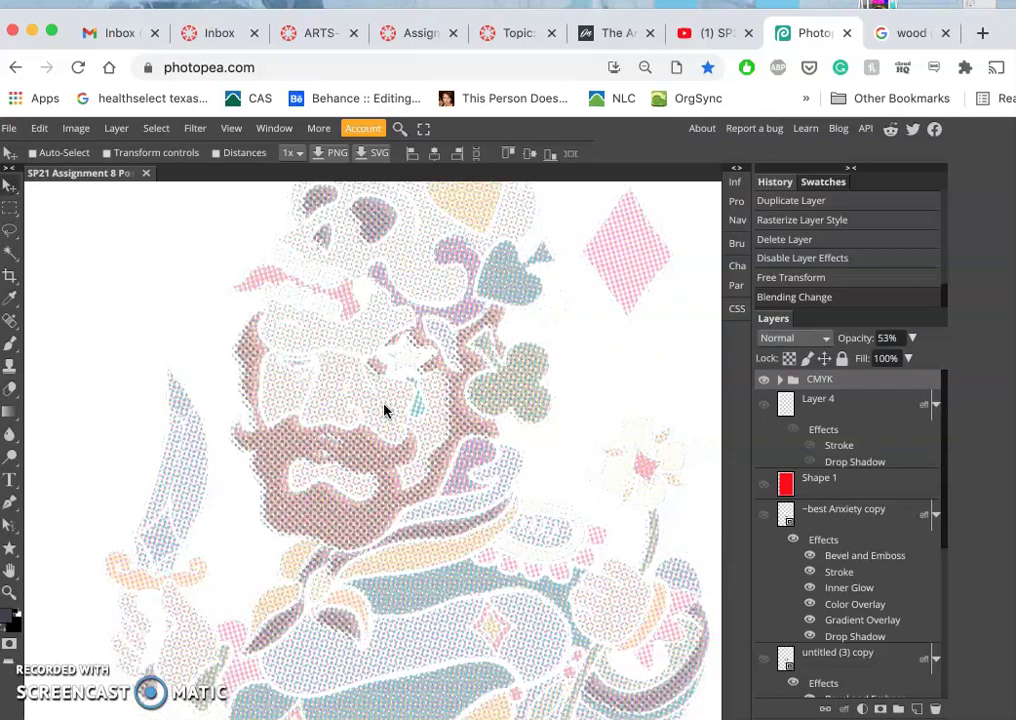
pyautogui.scroll(-3, 385, 410)
pyautogui.click(410, 405)
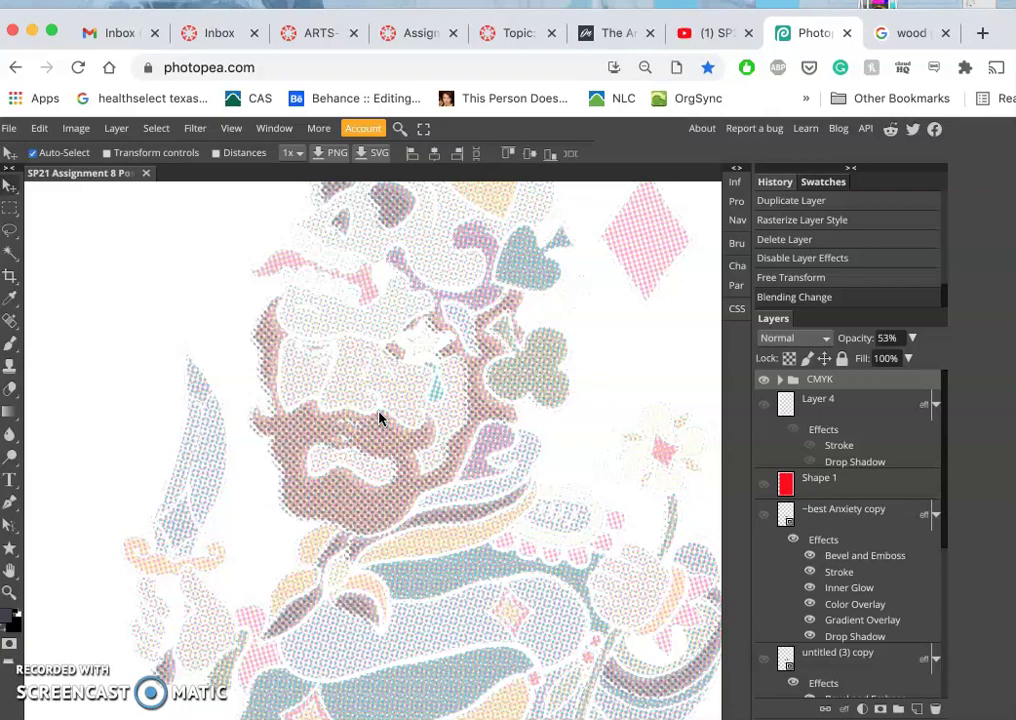
pyautogui.moveTo(380, 418); pyautogui.dragTo(360, 352)
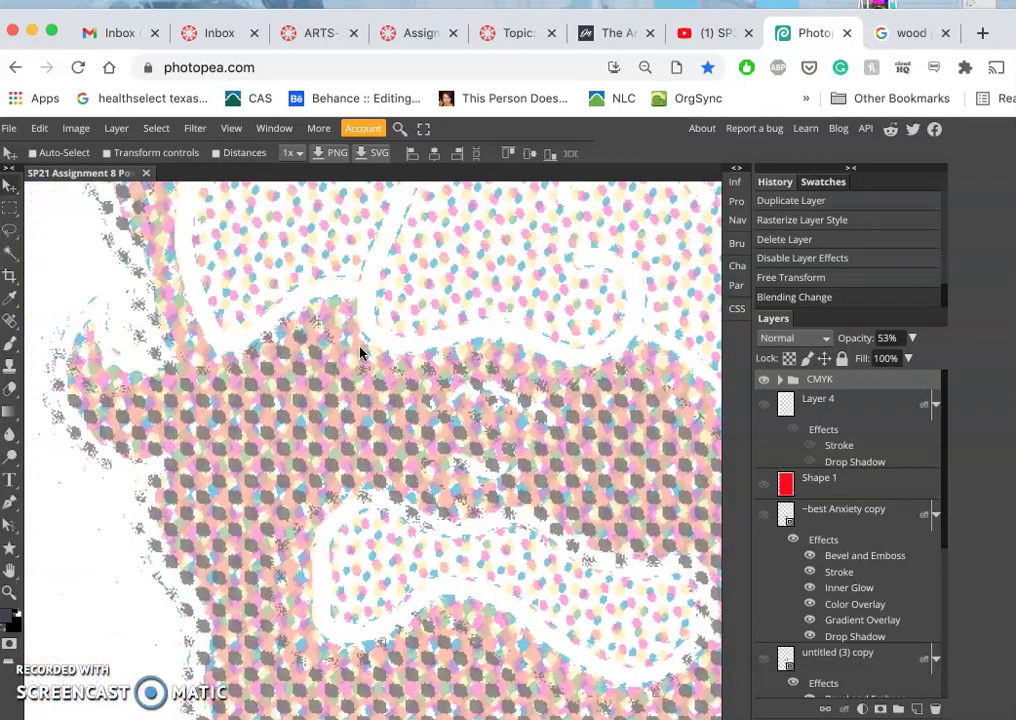
pyautogui.moveTo(360, 352); pyautogui.dragTo(360, 352)
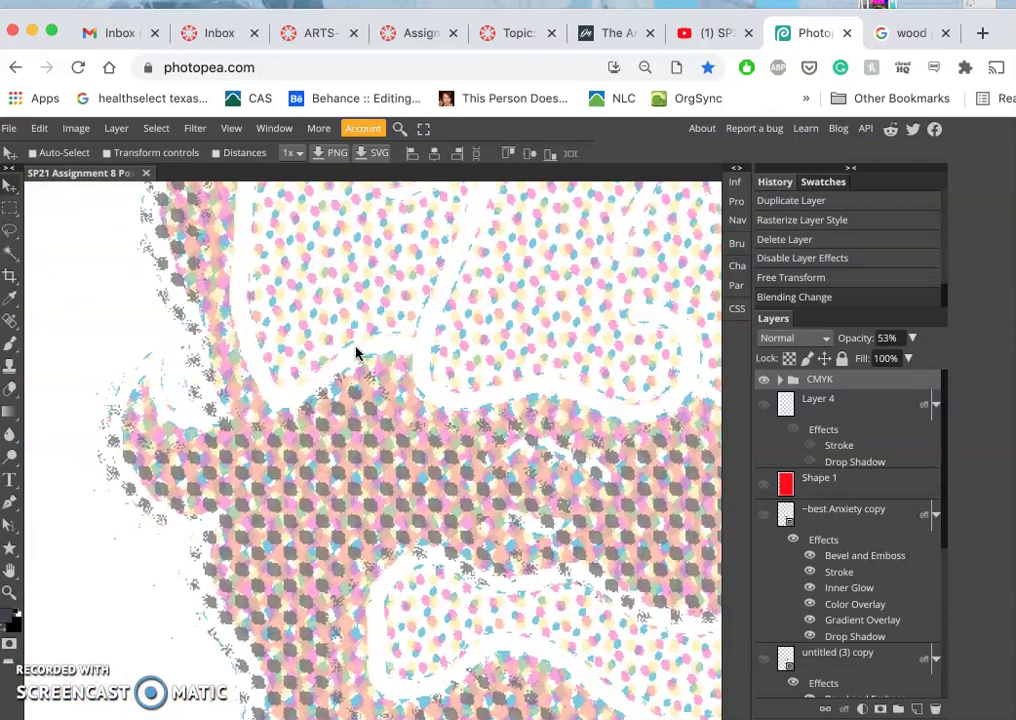
pyautogui.moveTo(357, 352); pyautogui.dragTo(237, 295)
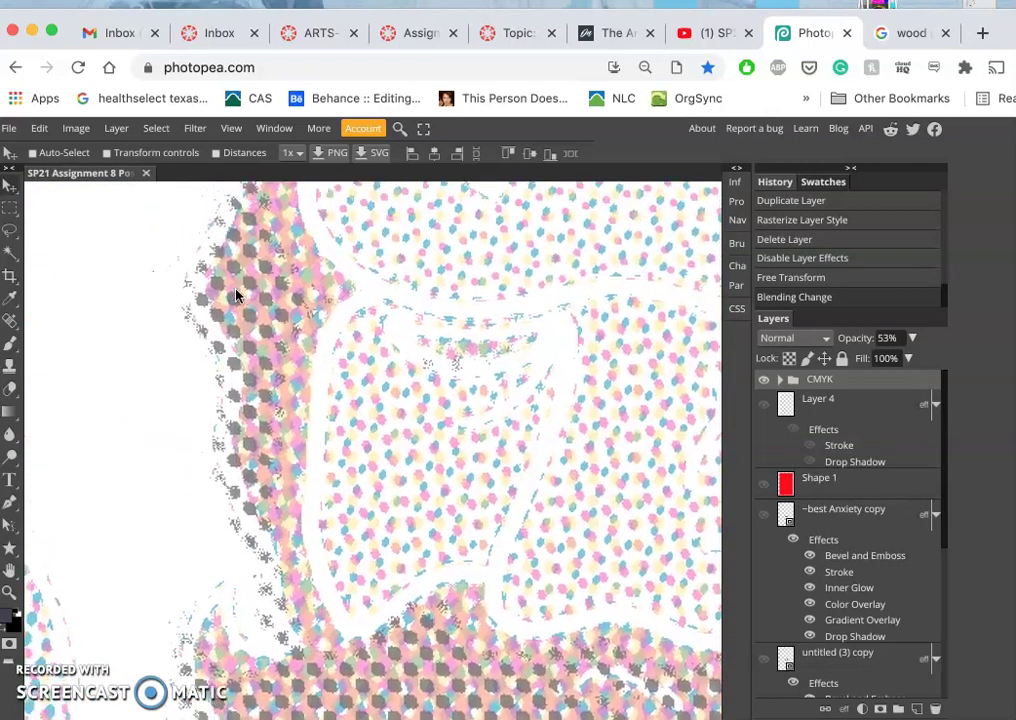
pyautogui.click(240, 238)
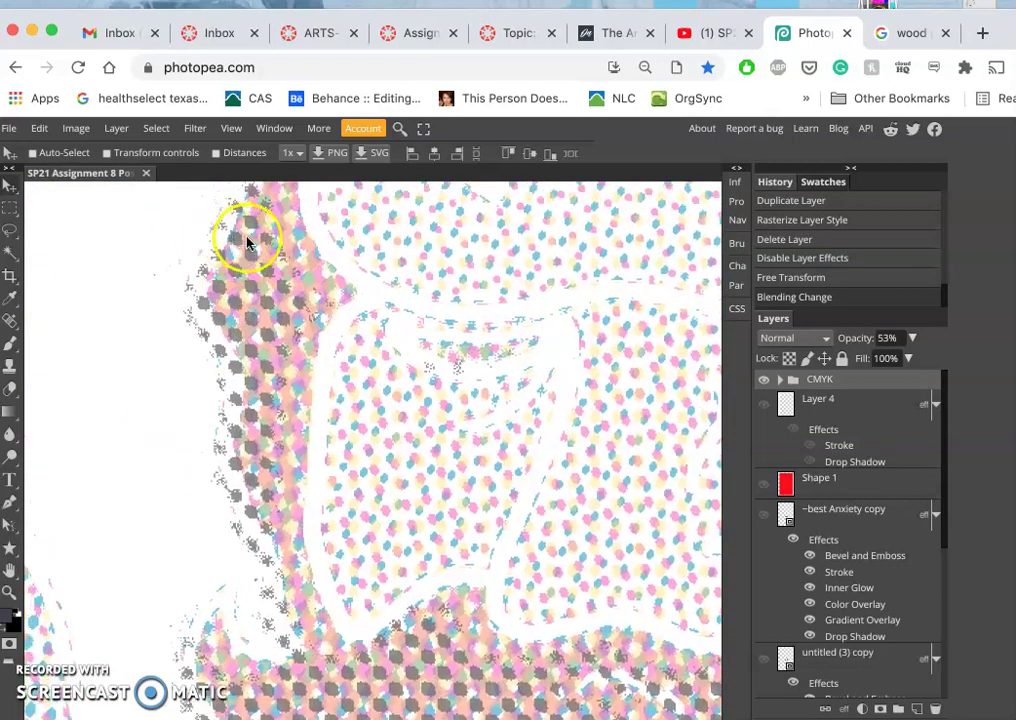
pyautogui.moveTo(247, 242); pyautogui.dragTo(245, 243)
pyautogui.click(297, 270)
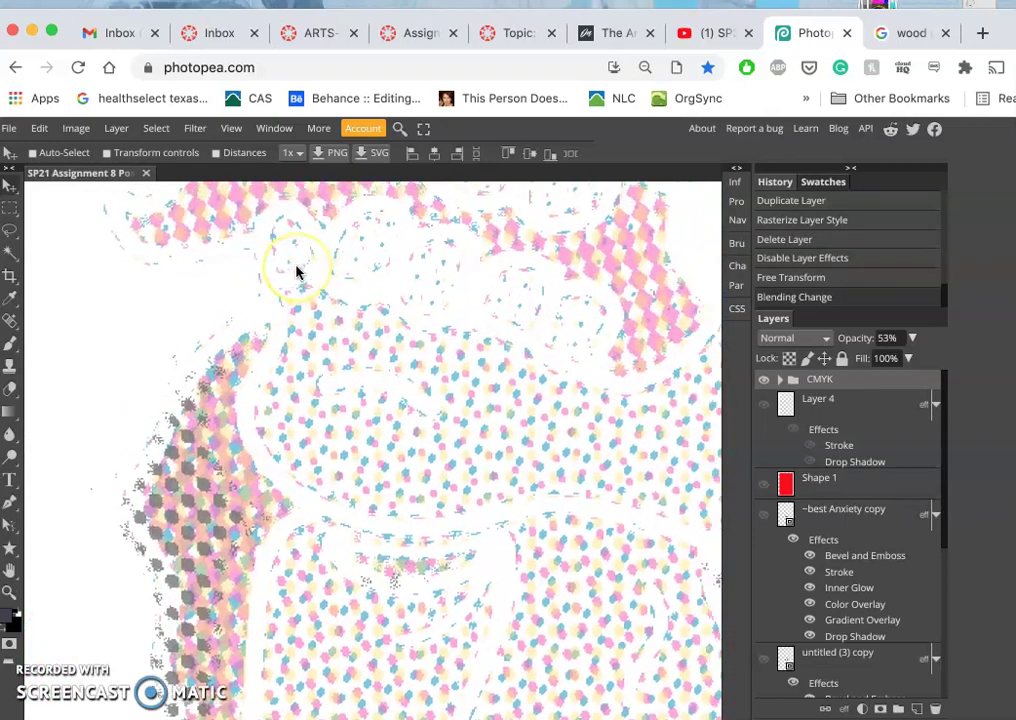
pyautogui.moveTo(297, 270); pyautogui.dragTo(297, 270)
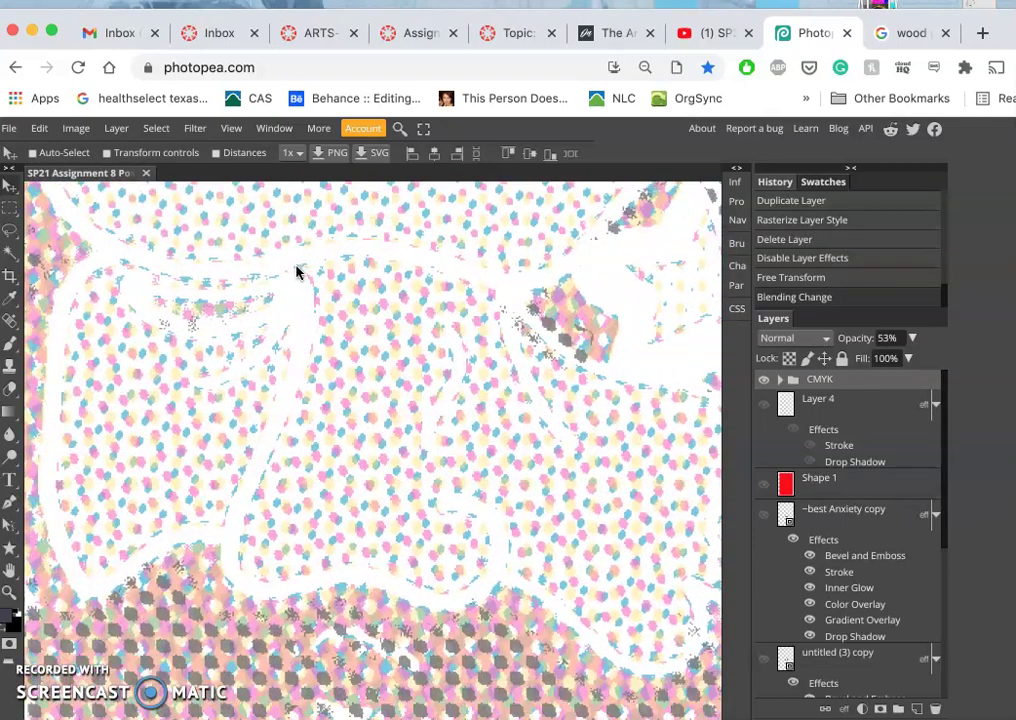
pyautogui.scroll(-2, 297, 270)
pyautogui.scroll(-2, 297, 270)
pyautogui.scroll(-2, 297, 270)
pyautogui.scroll(-2, 297, 270)
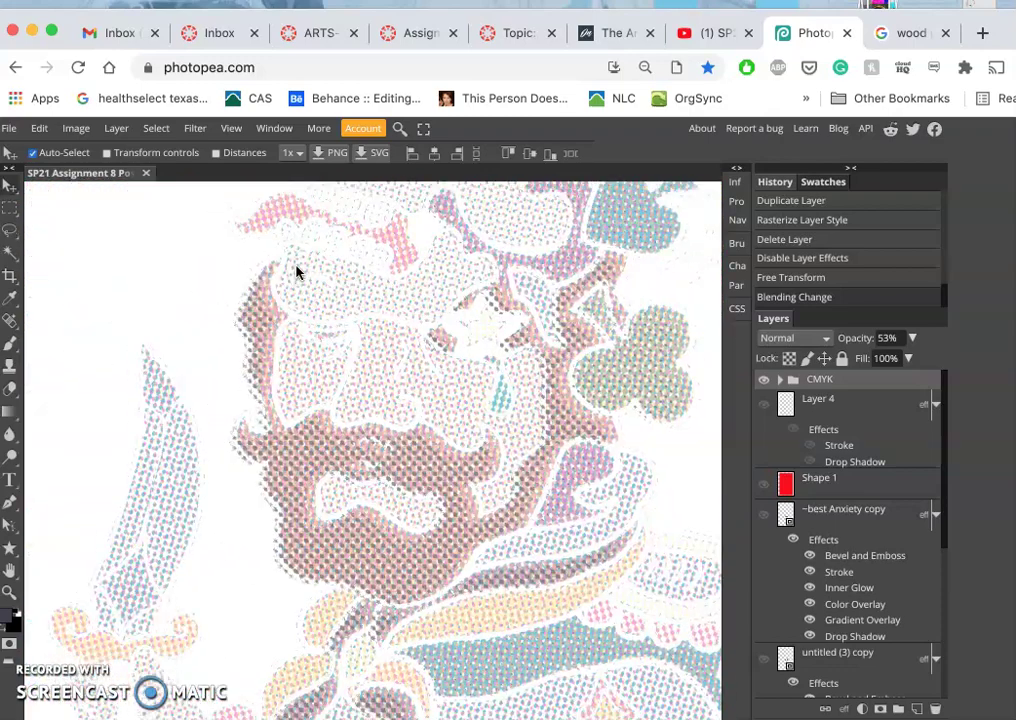
pyautogui.click(356, 404)
pyautogui.scroll(-2, 357, 406)
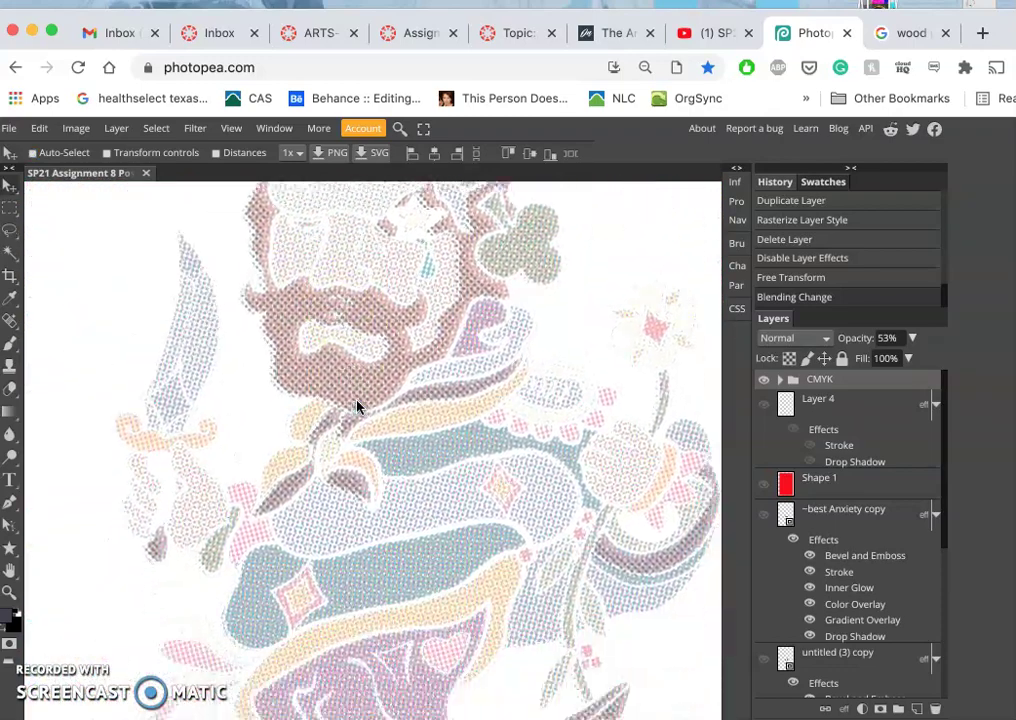
pyautogui.scroll(-2, 357, 406)
pyautogui.scroll(-3, 357, 406)
pyautogui.scroll(3, 357, 406)
pyautogui.scroll(2, 357, 406)
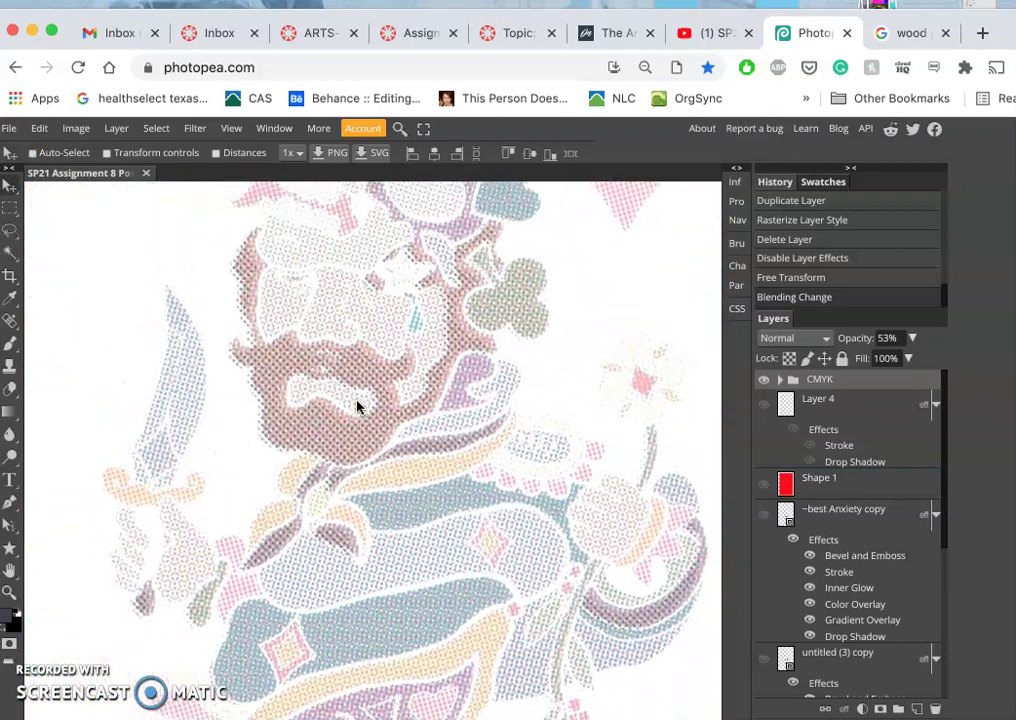
pyautogui.scroll(2, 357, 406)
pyautogui.scroll(2, 357, 406)
pyautogui.scroll(2, 357, 406)
pyautogui.scroll(2, 357, 406)
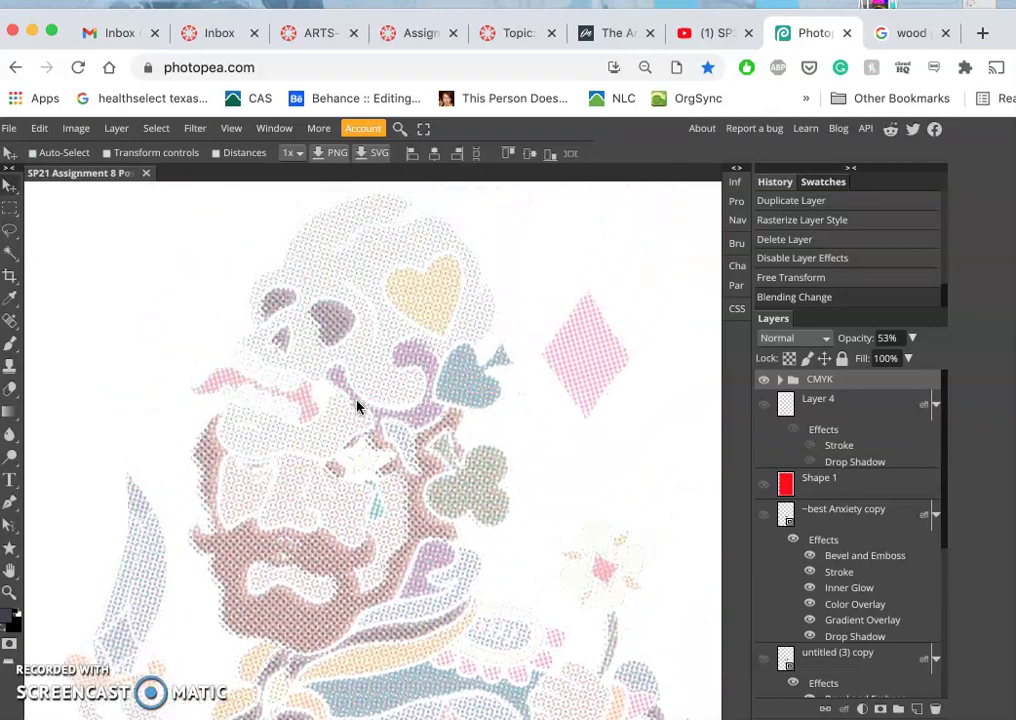
pyautogui.scroll(-2, 357, 406)
pyautogui.scroll(-1, 357, 406)
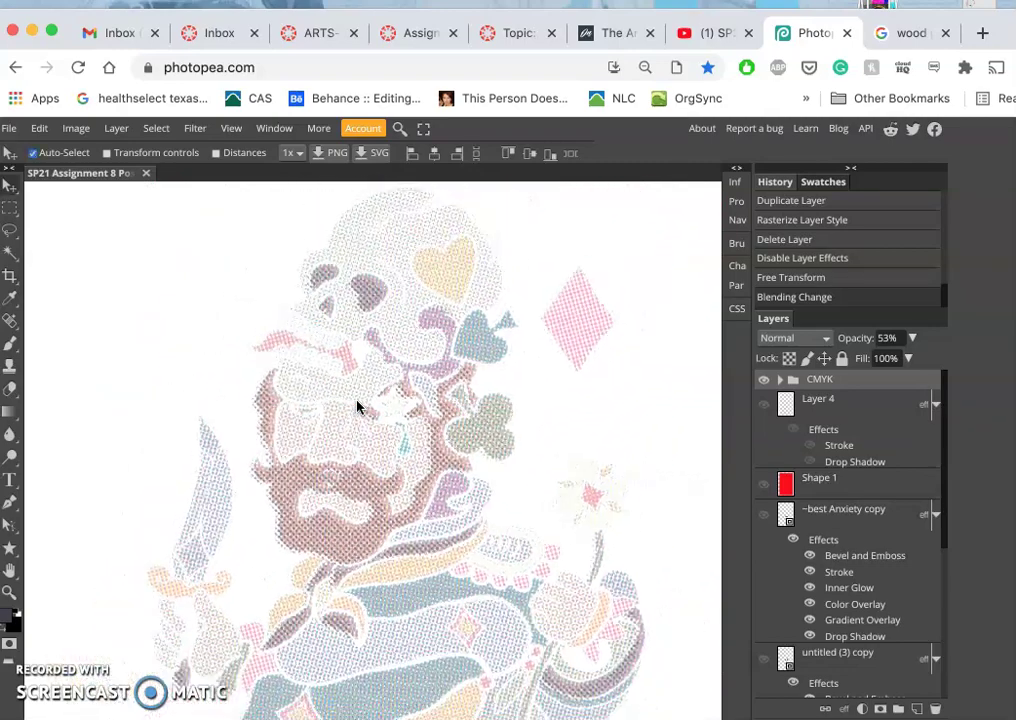
pyautogui.hotkey('ctrl', '0')
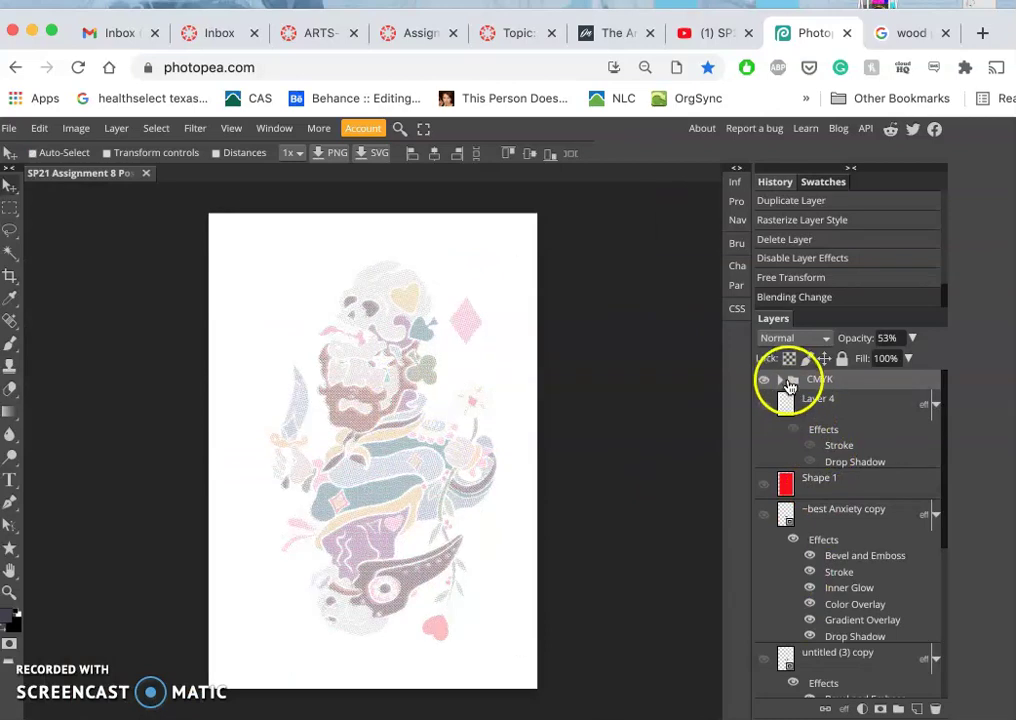
# Step: Expand the CMYK group and hide dot Layers 3, 2 and 1
pyautogui.click(781, 381)
pyautogui.click(764, 405)
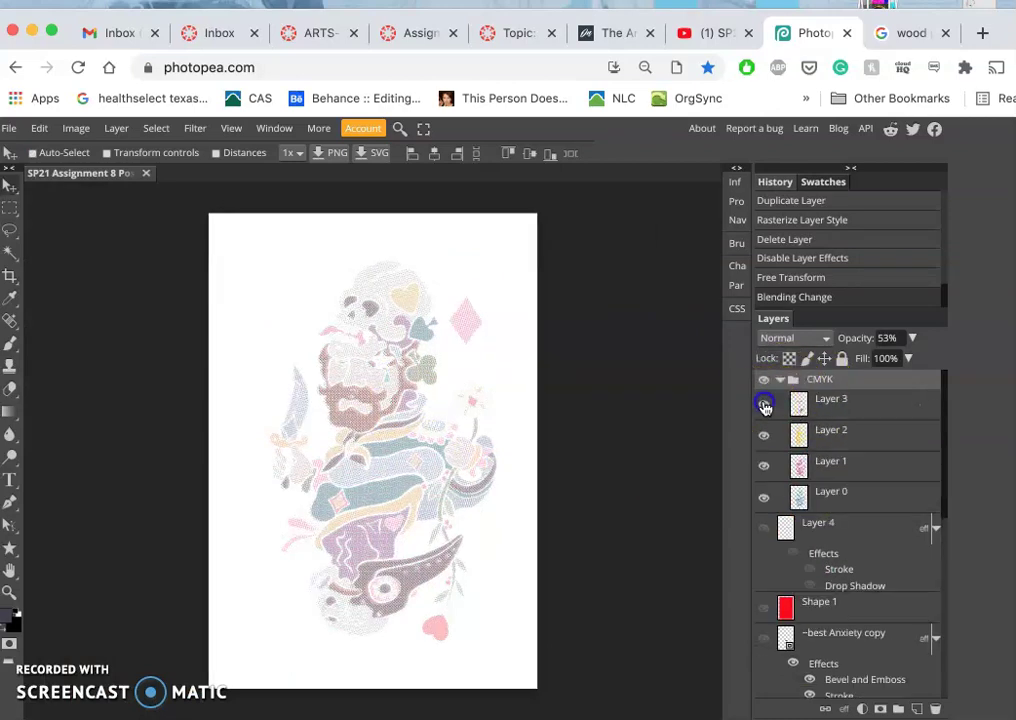
pyautogui.click(765, 437)
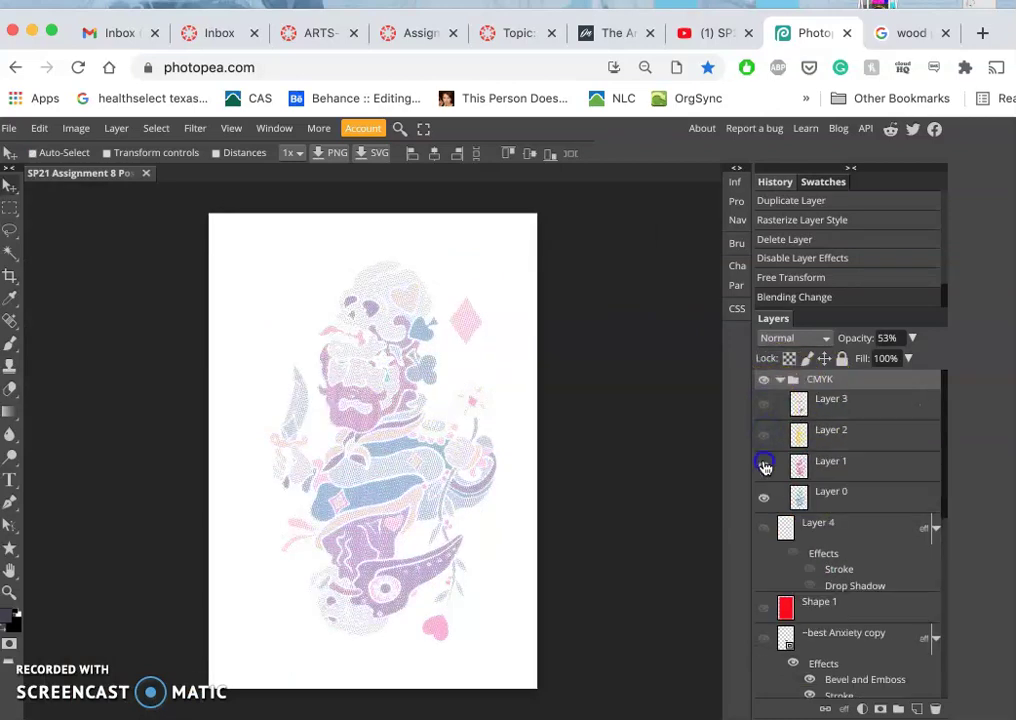
pyautogui.click(404, 522)
# Step: Zoom in on the blue dots and select Layer 0, then Layer 1
pyautogui.hotkey('ctrl', '+')
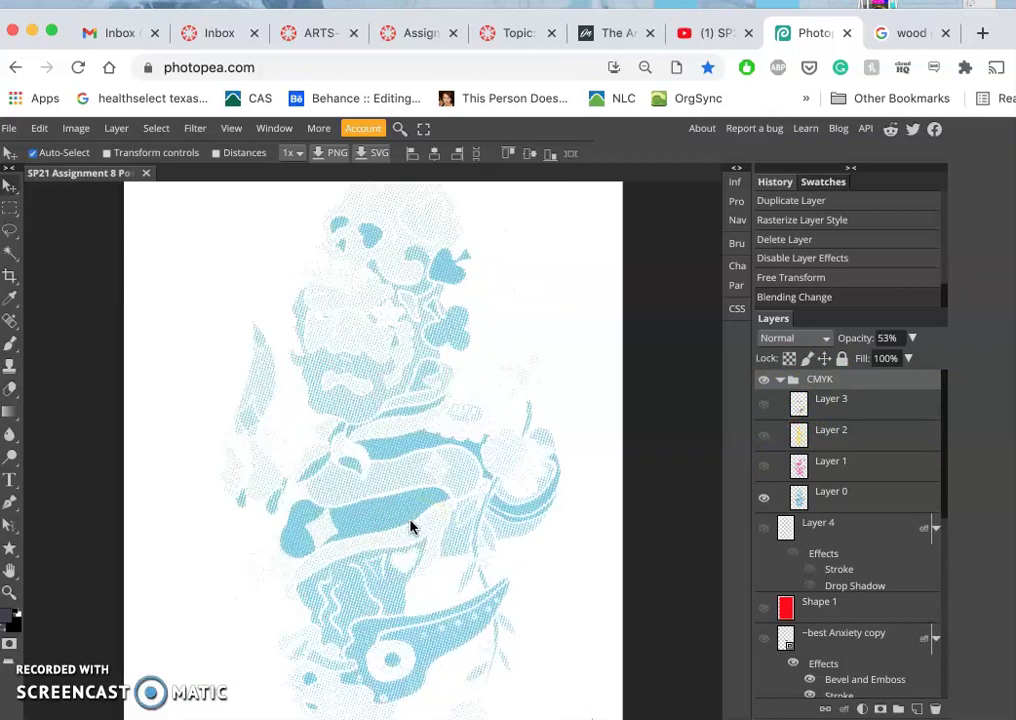
pyautogui.hotkey('ctrl', '+')
pyautogui.click(866, 492)
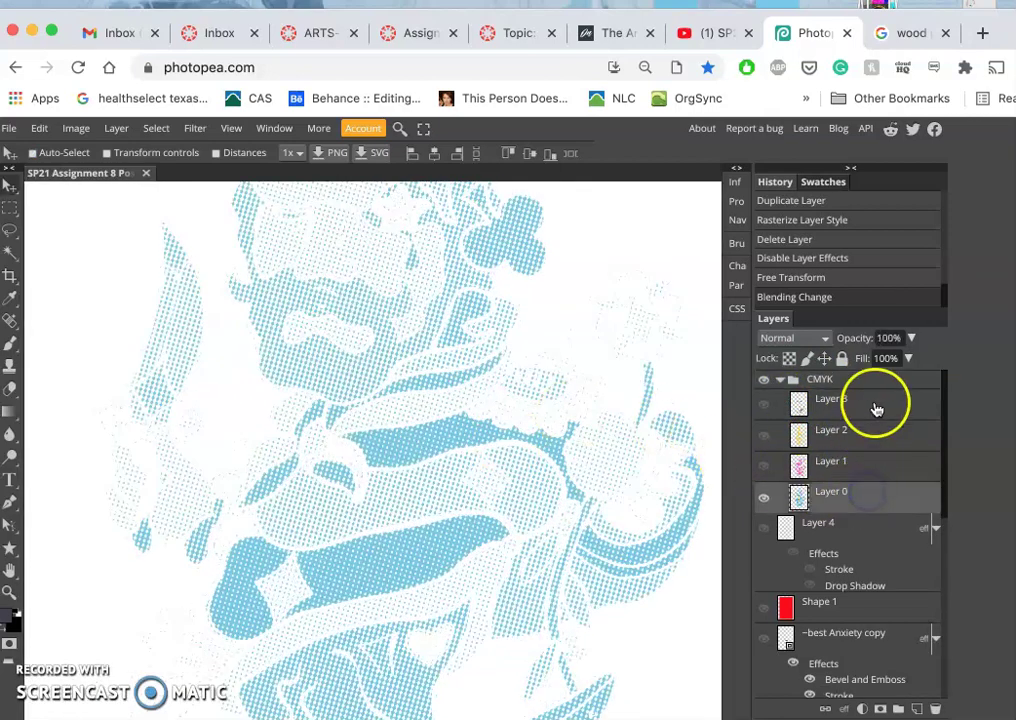
pyautogui.click(844, 470)
pyautogui.moveTo(868, 340); pyautogui.dragTo(783, 462)
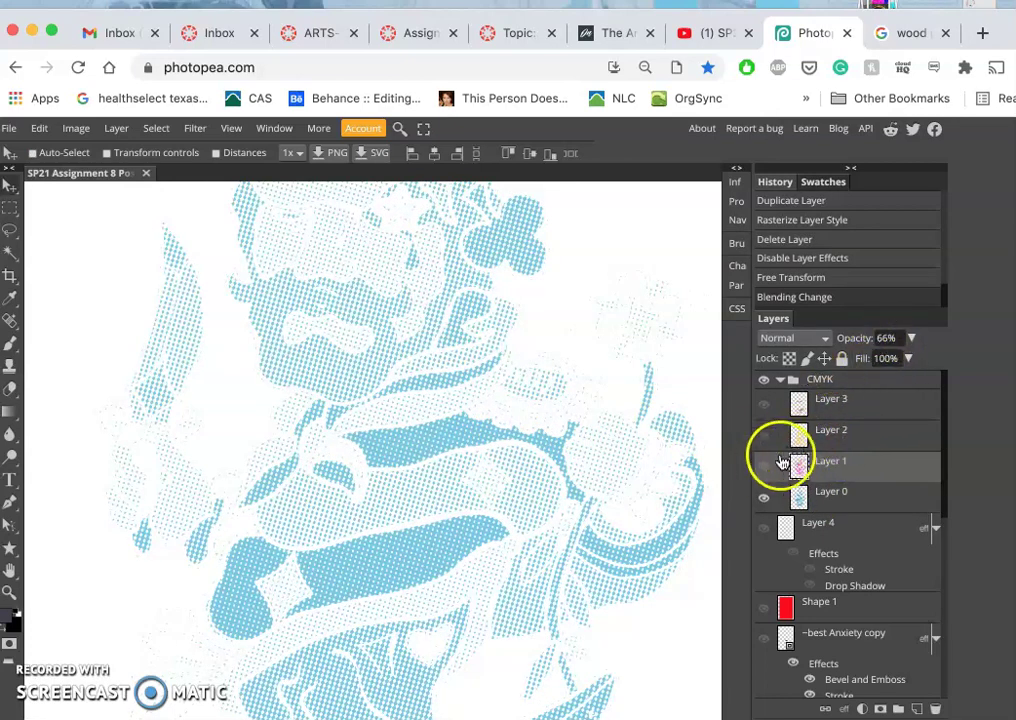
# Step: Show the magenta Layer 1 dots again and pan around the canvas
pyautogui.click(764, 467)
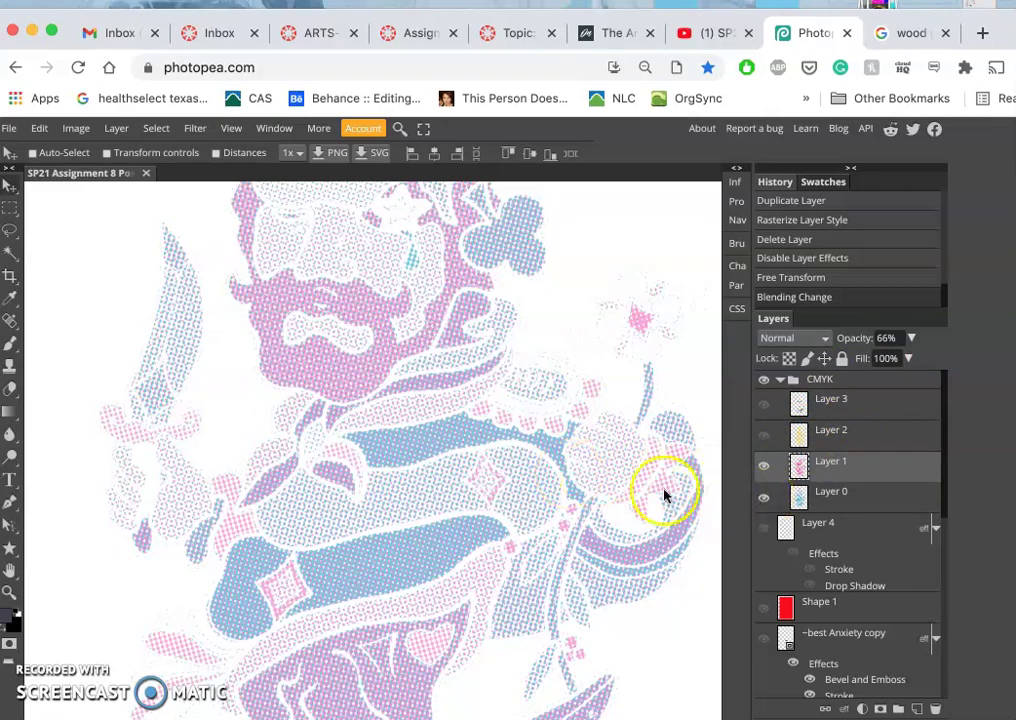
pyautogui.scroll(3, 519, 507)
pyautogui.scroll(3, 519, 507)
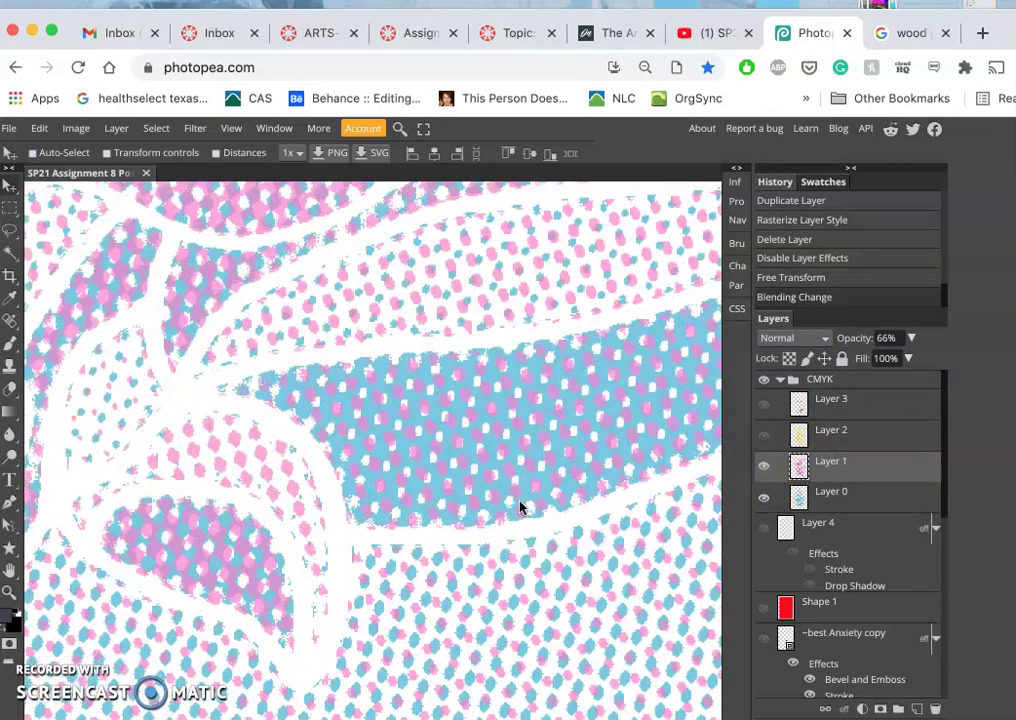
pyautogui.scroll(2, 519, 507)
pyautogui.scroll(-2, 520, 505)
pyautogui.scroll(-2, 520, 505)
pyautogui.scroll(-2, 520, 505)
pyautogui.moveTo(511, 504)
pyautogui.mouseDown()
pyautogui.moveTo(399, 487)
pyautogui.moveTo(505, 452)
pyautogui.mouseUp()
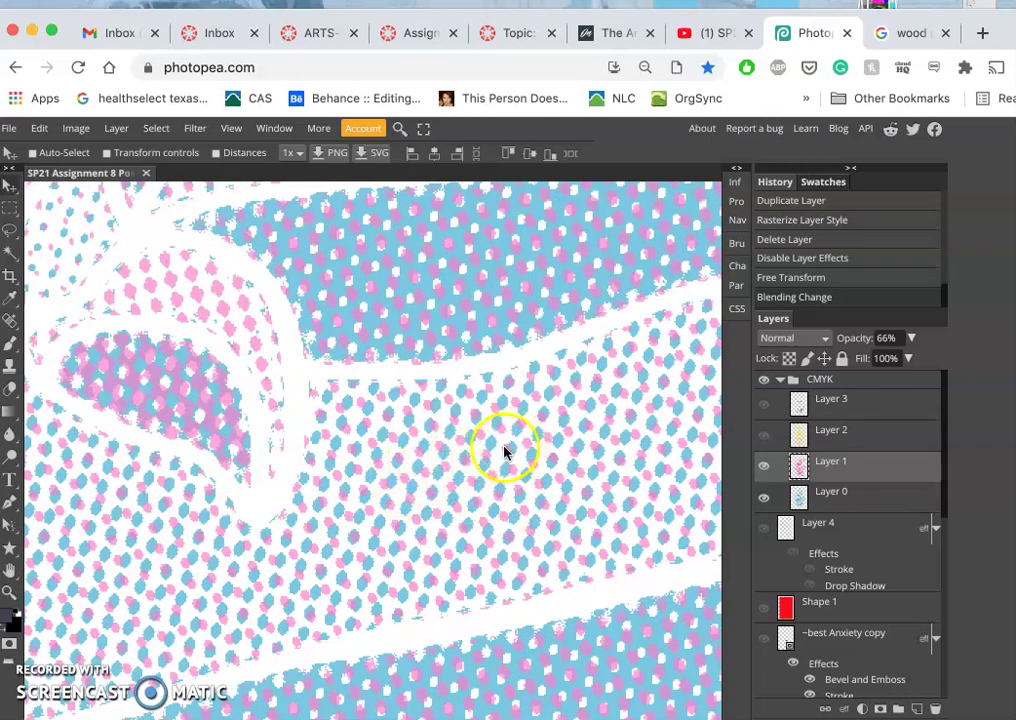
pyautogui.moveTo(451, 474); pyautogui.dragTo(432, 475)
pyautogui.moveTo(371, 500); pyautogui.dragTo(385, 503)
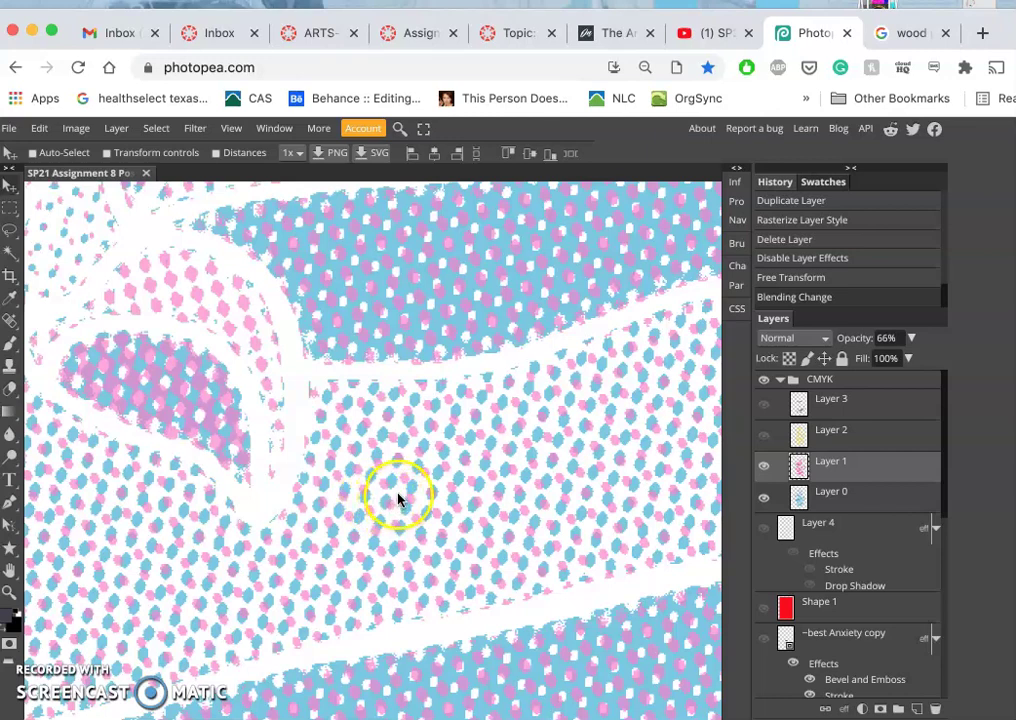
pyautogui.moveTo(496, 451); pyautogui.dragTo(353, 519)
# Step: Toggle the cyan and magenta dot layers off and on, leaving both visible, and zoom in
pyautogui.click(766, 470)
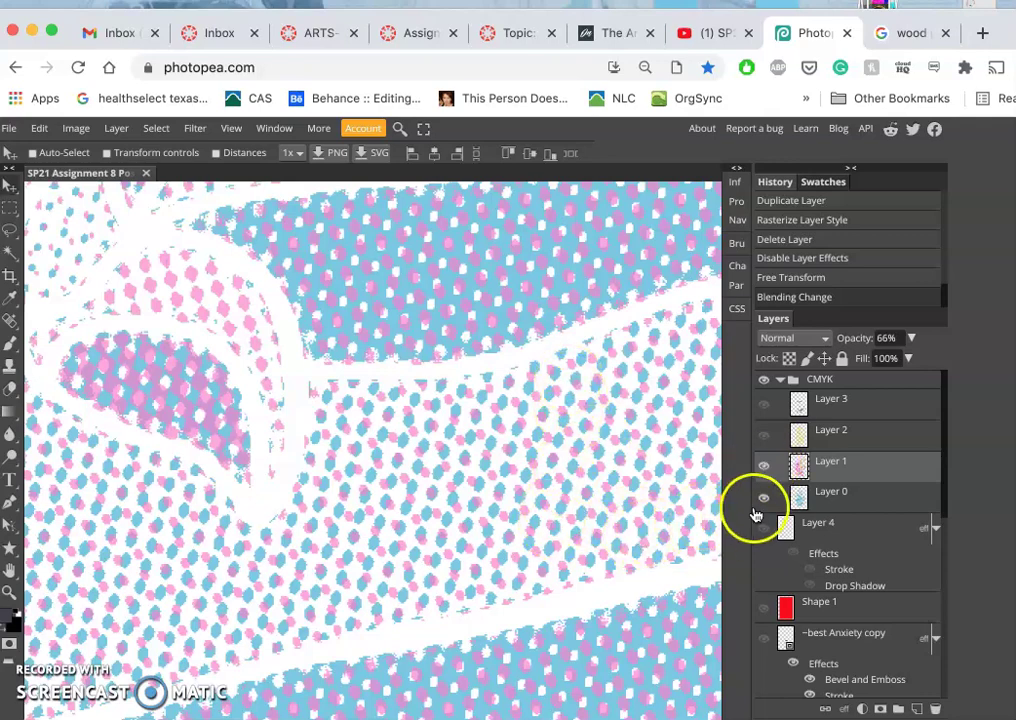
pyautogui.click(764, 496)
pyautogui.click(766, 467)
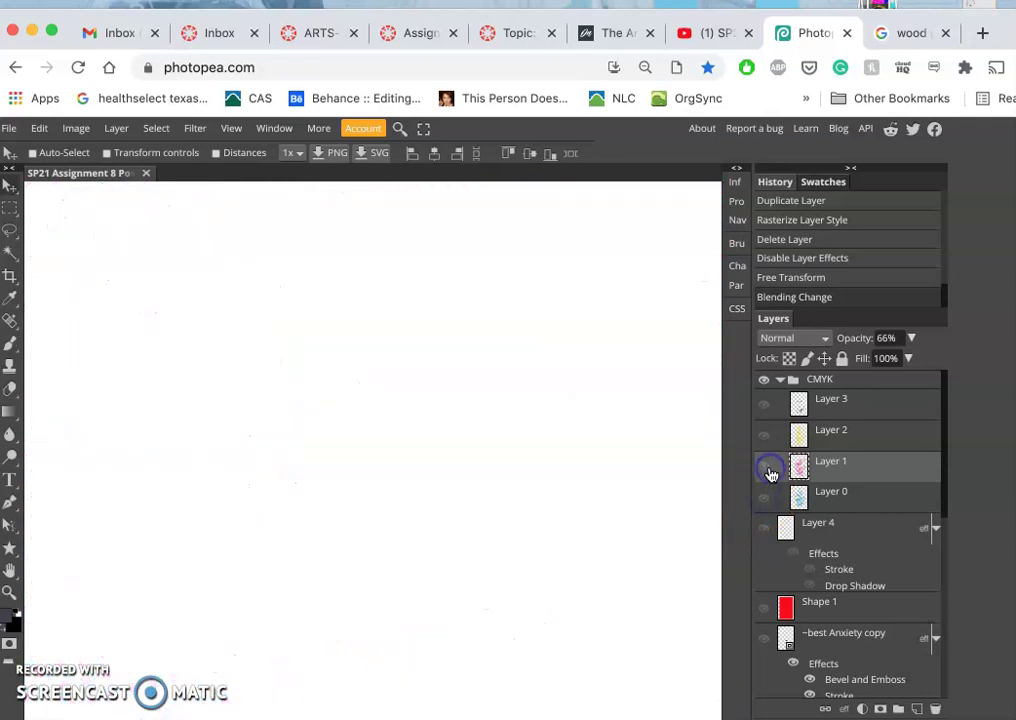
pyautogui.click(764, 500)
pyautogui.click(766, 468)
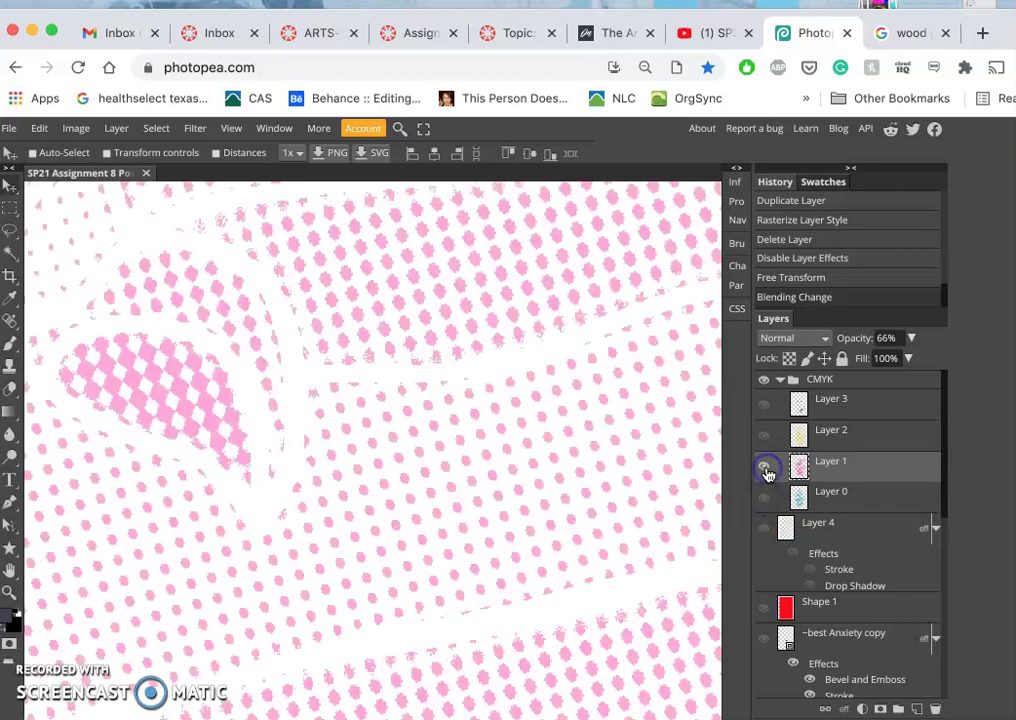
pyautogui.click(764, 500)
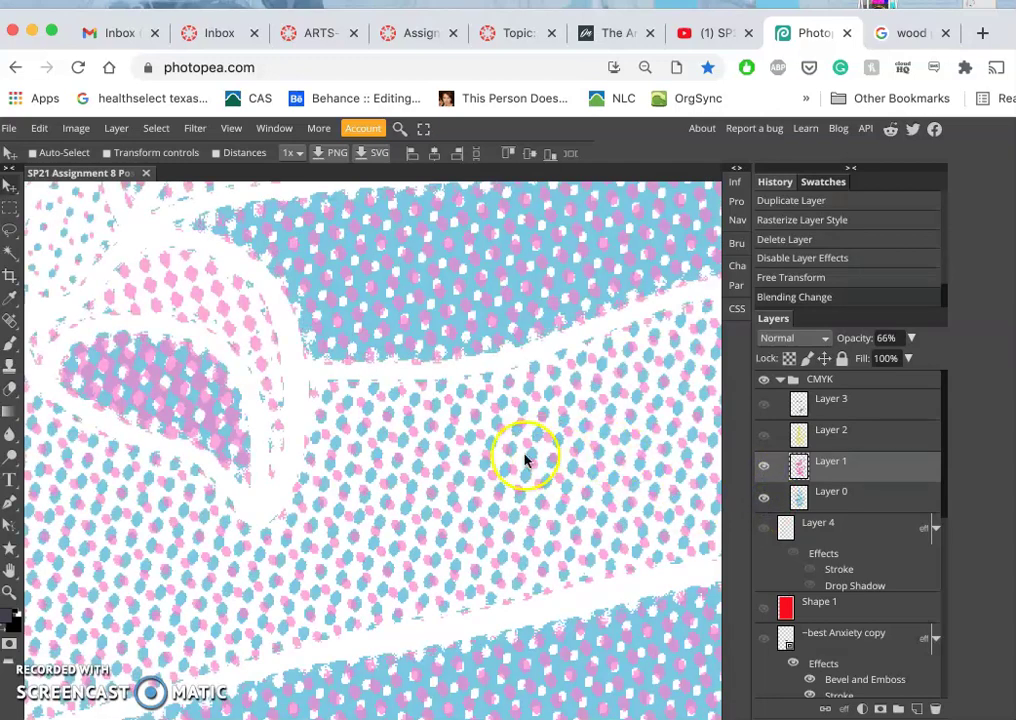
pyautogui.scroll(2, 462, 470)
pyautogui.scroll(2, 462, 470)
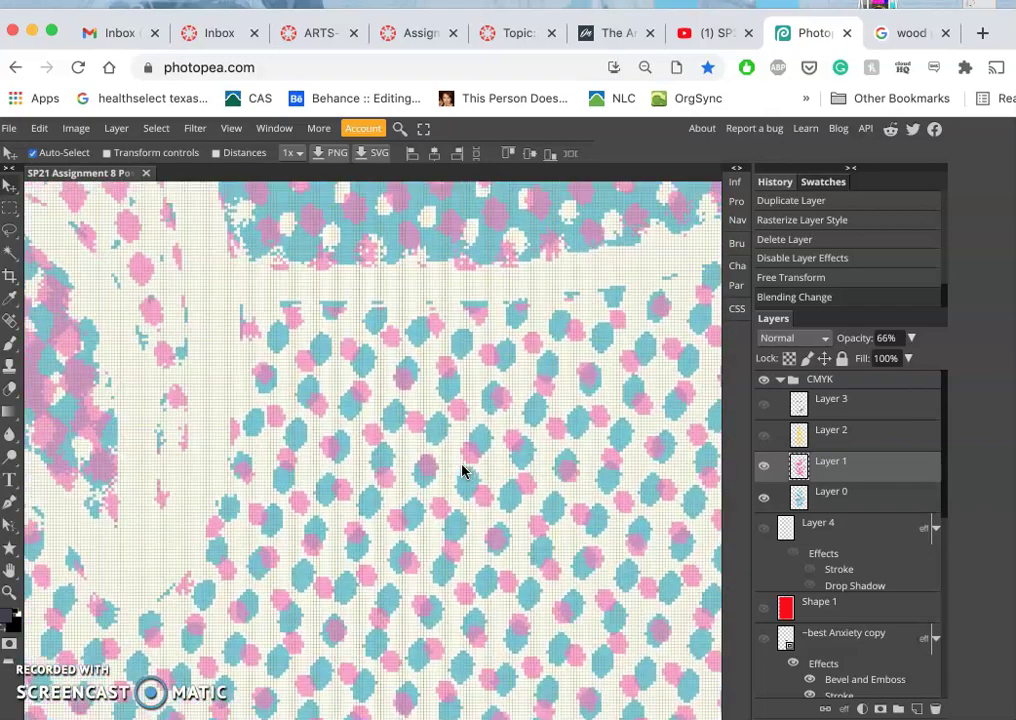
pyautogui.scroll(2, 462, 470)
pyautogui.scroll(2, 462, 470)
pyautogui.scroll(1, 462, 470)
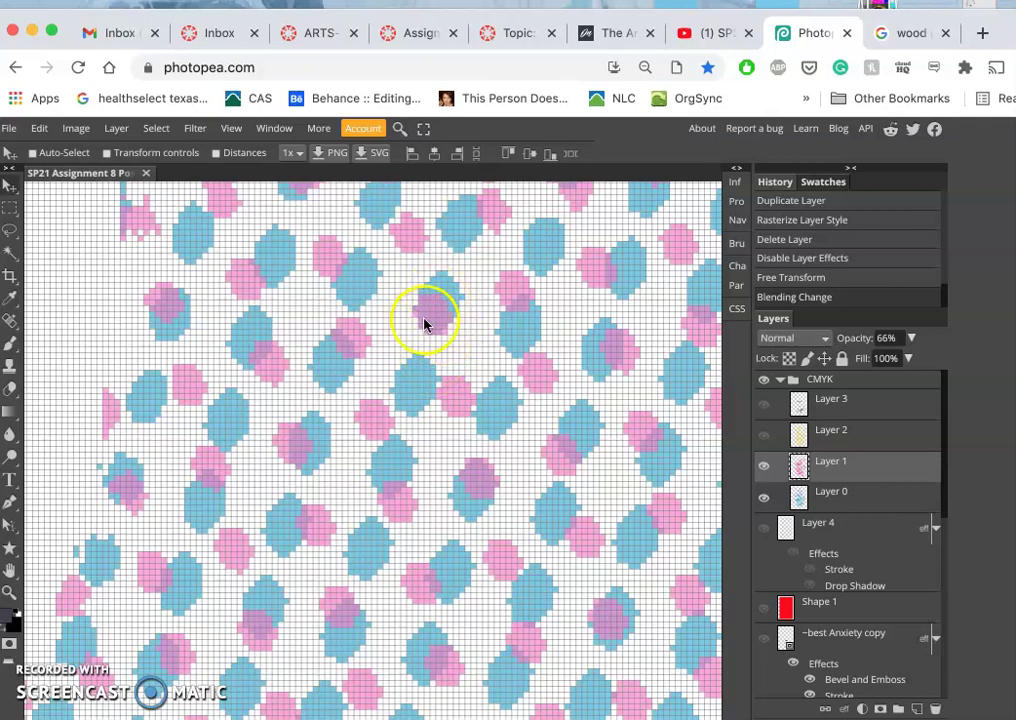
pyautogui.scroll(1, 427, 316)
pyautogui.scroll(1, 427, 316)
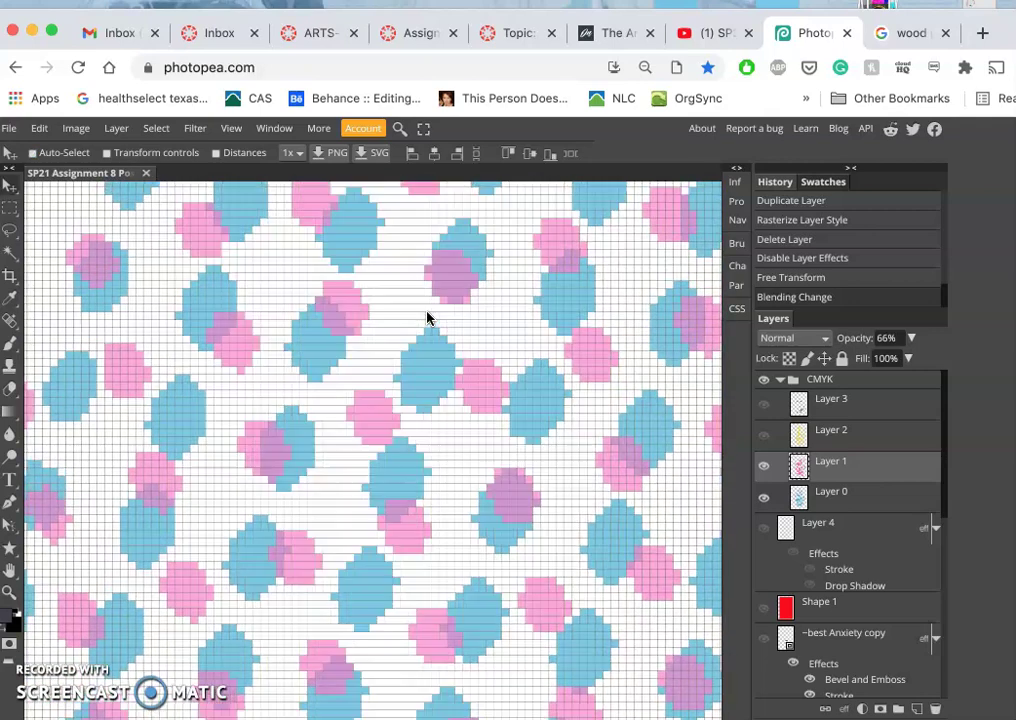
pyautogui.scroll(1, 432, 313)
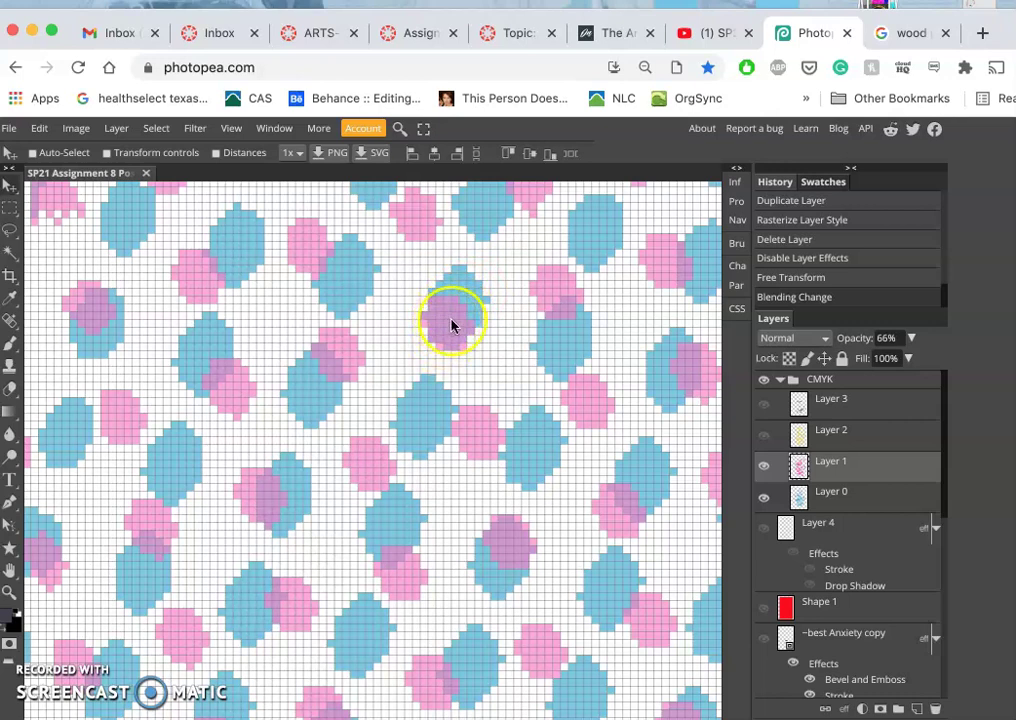
pyautogui.click(763, 434)
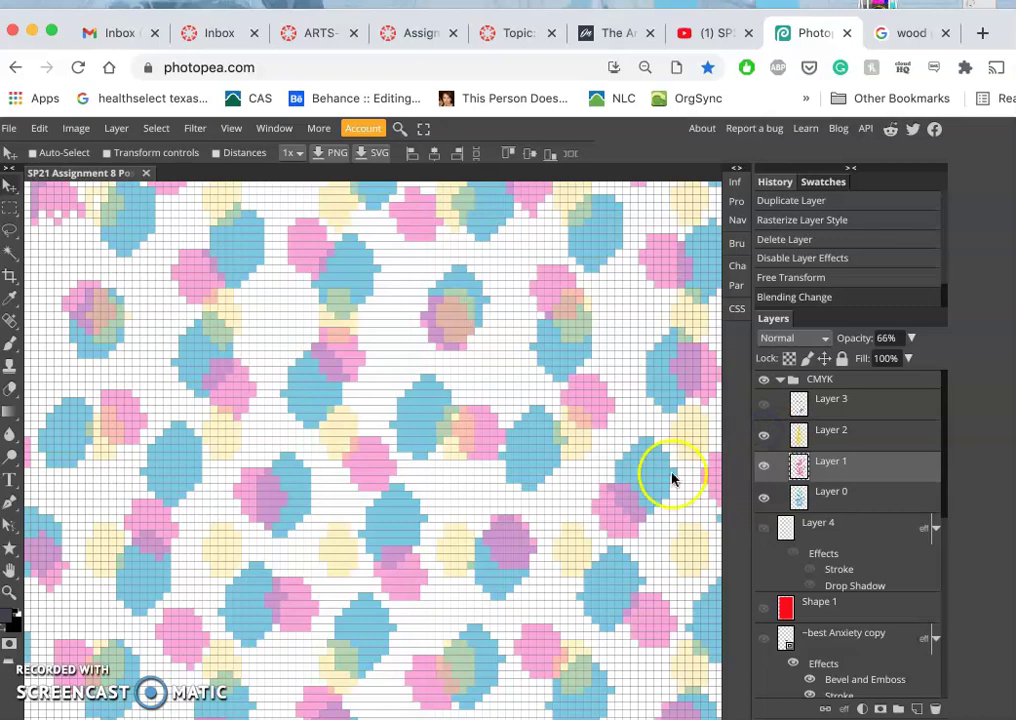
pyautogui.scroll(-2, 590, 420)
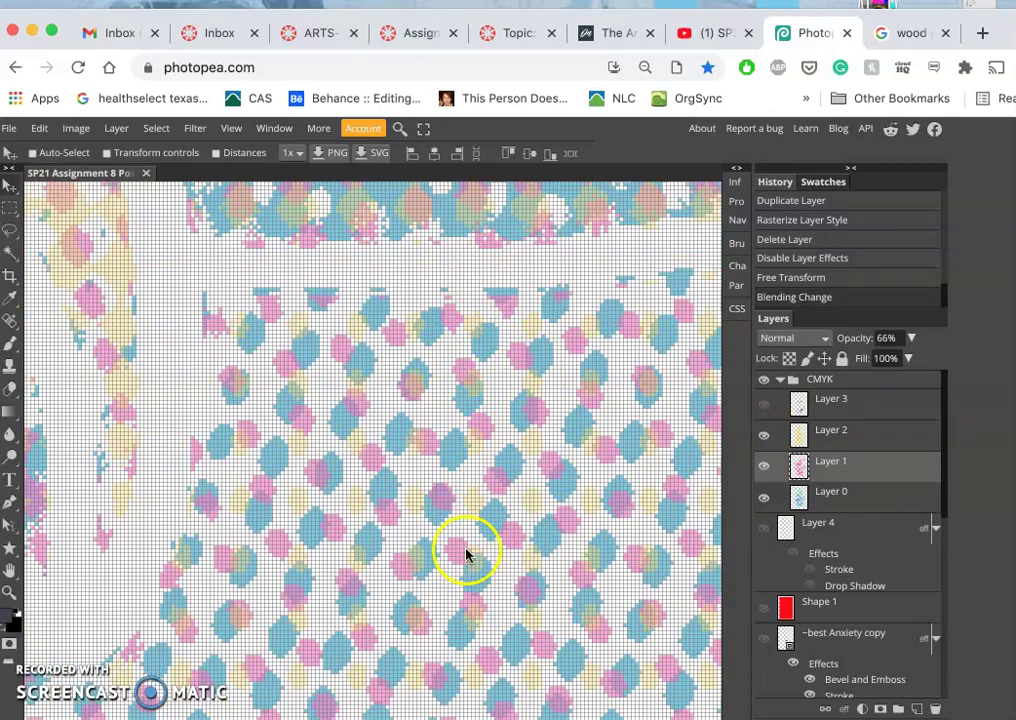
pyautogui.scroll(-3, 514, 463)
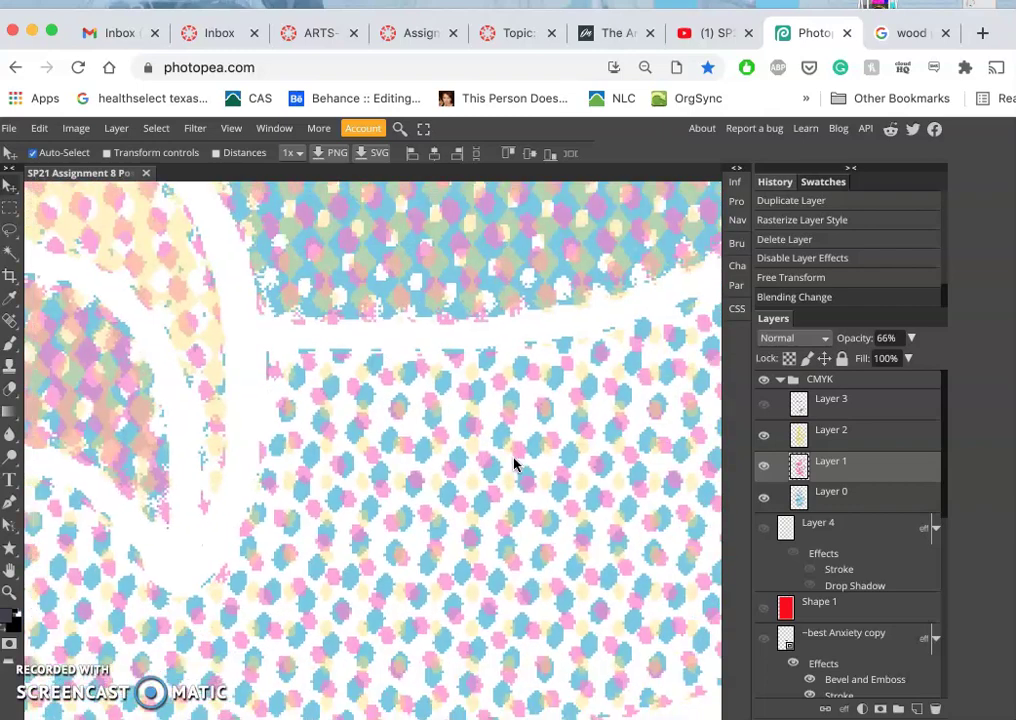
pyautogui.scroll(-2, 514, 463)
pyautogui.scroll(-1, 514, 463)
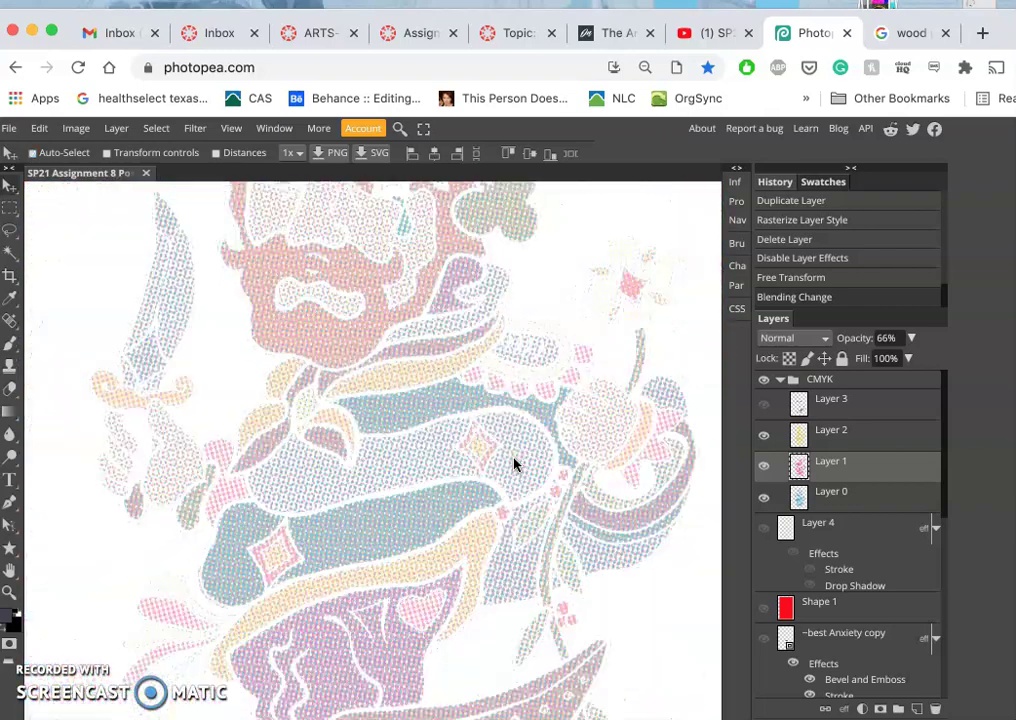
pyautogui.scroll(3, 448, 428)
pyautogui.scroll(2, 508, 331)
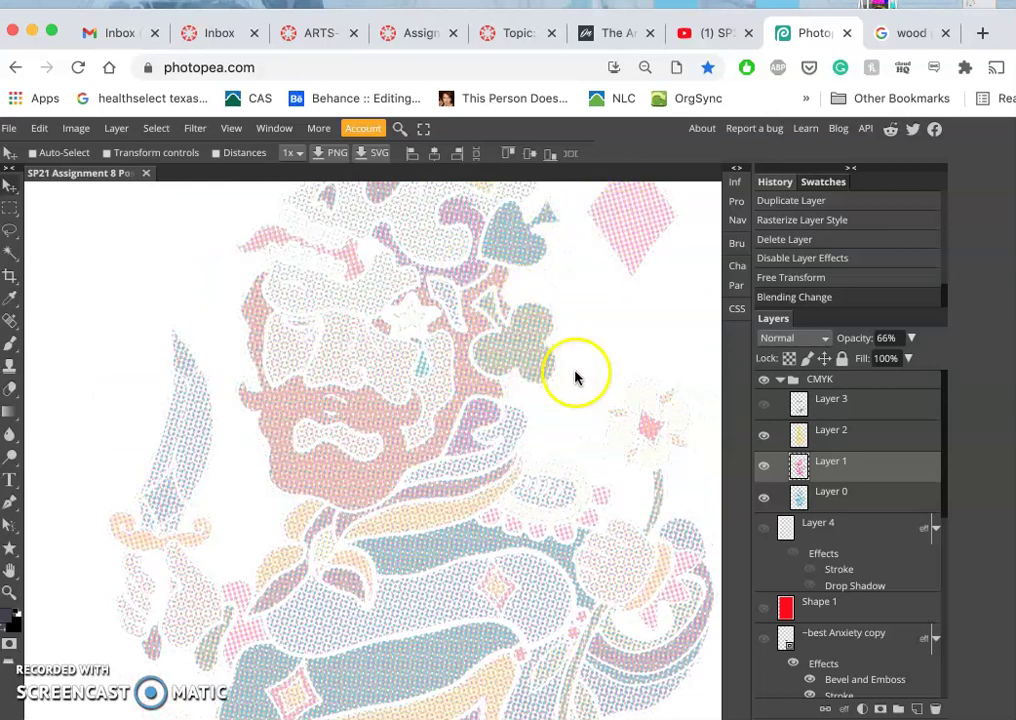
pyautogui.scroll(-3, 559, 421)
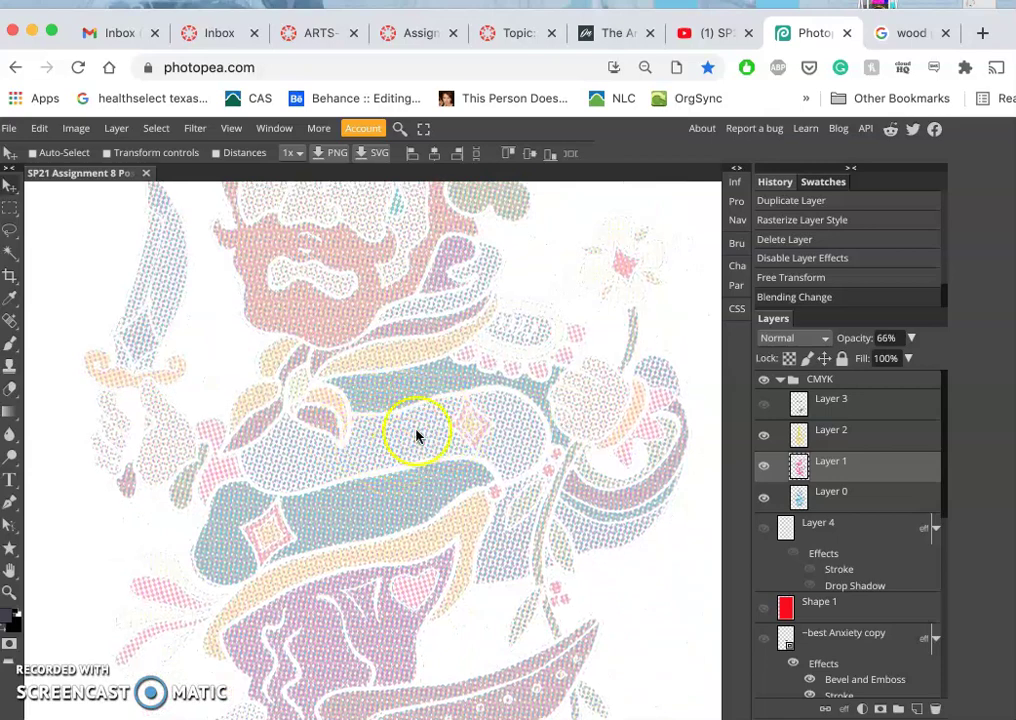
pyautogui.scroll(-2, 399, 450)
pyautogui.scroll(-2, 399, 450)
pyautogui.scroll(3, 379, 370)
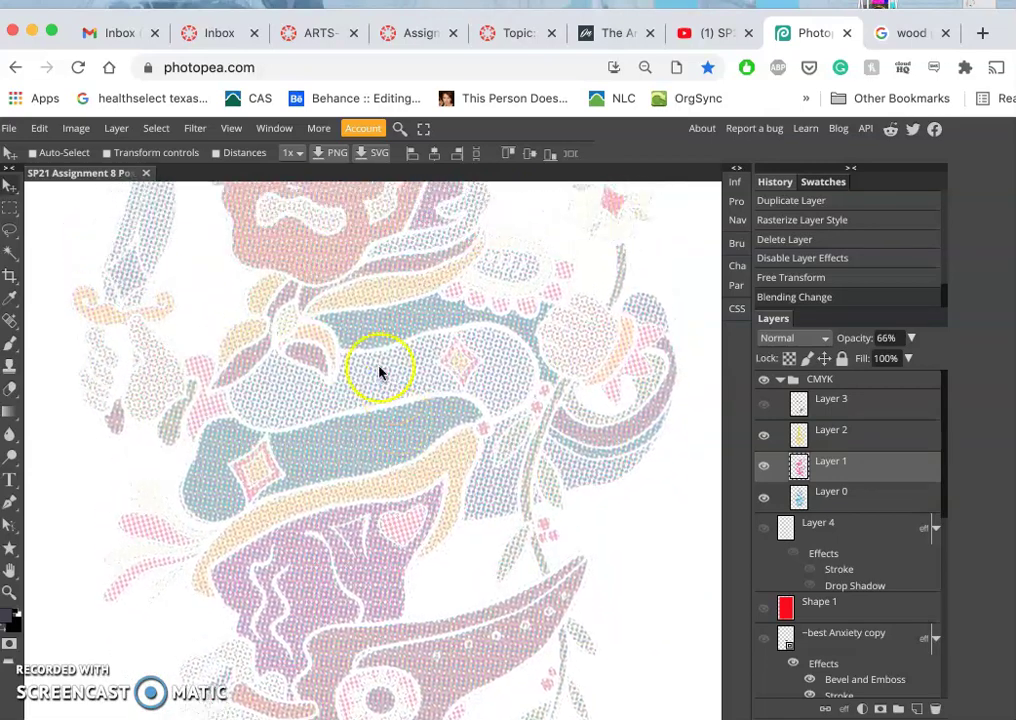
pyautogui.scroll(-3, 374, 390)
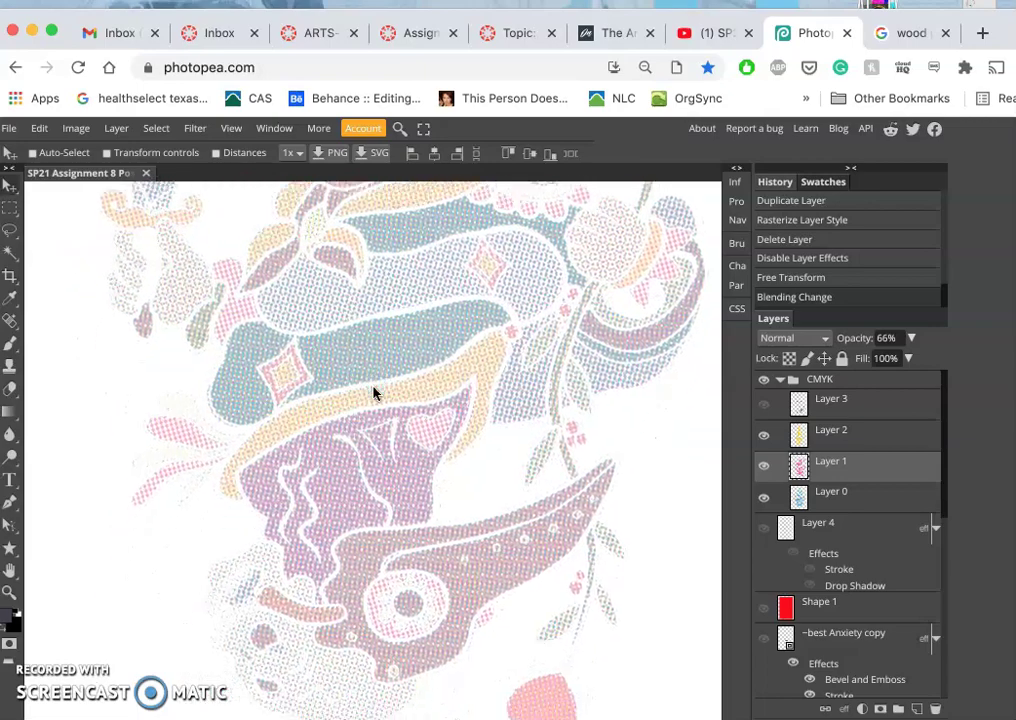
pyautogui.scroll(3, 489, 536)
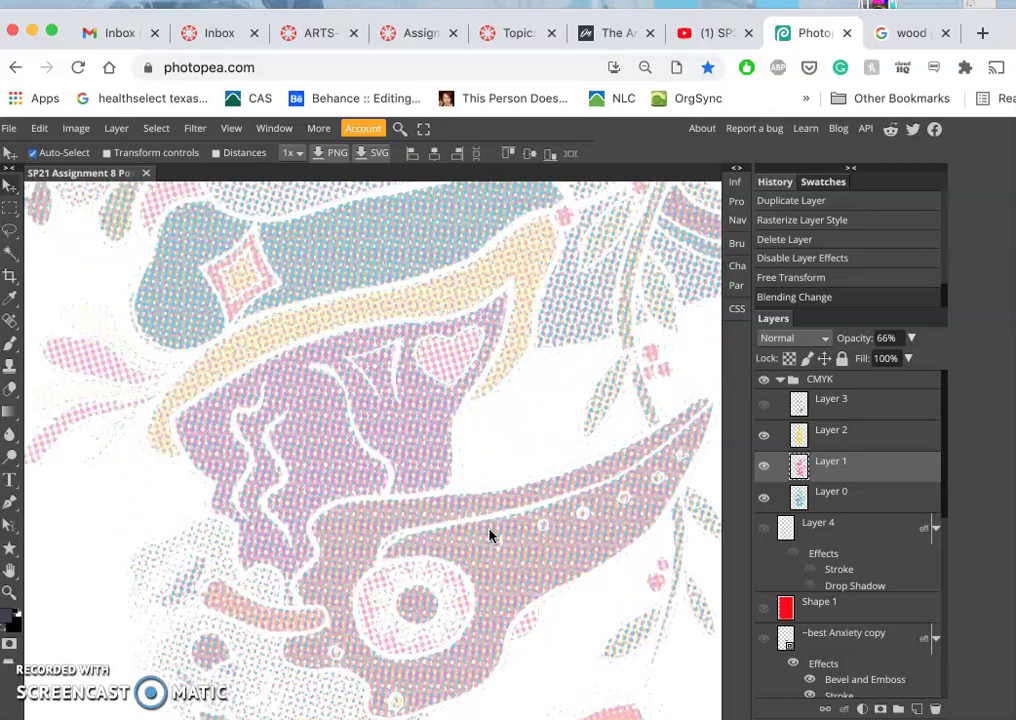
pyautogui.scroll(3, 489, 536)
pyautogui.scroll(1, 489, 536)
pyautogui.scroll(-2, 489, 530)
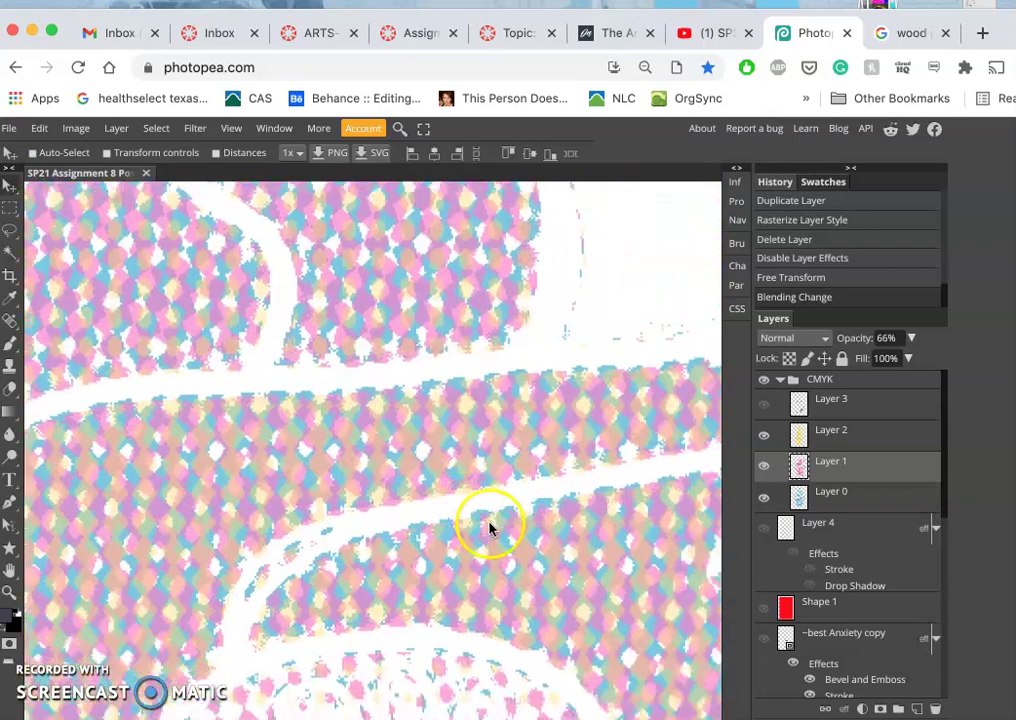
pyautogui.scroll(-2, 490, 526)
pyautogui.scroll(-1, 530, 535)
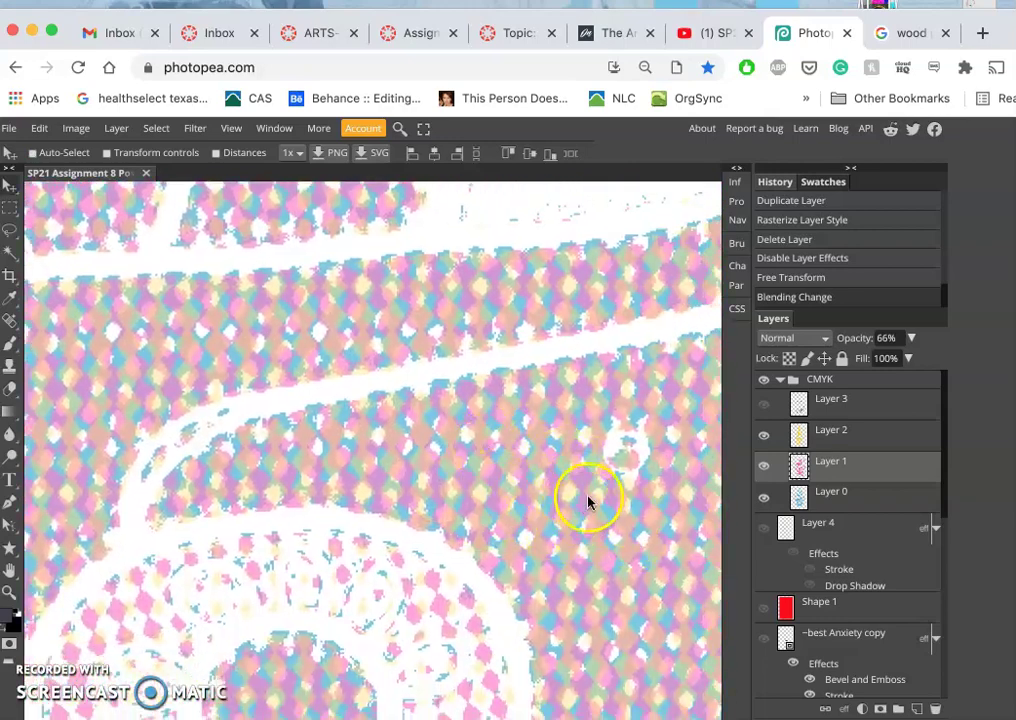
pyautogui.scroll(-2, 594, 521)
pyautogui.scroll(-2, 590, 515)
pyautogui.scroll(-1, 587, 500)
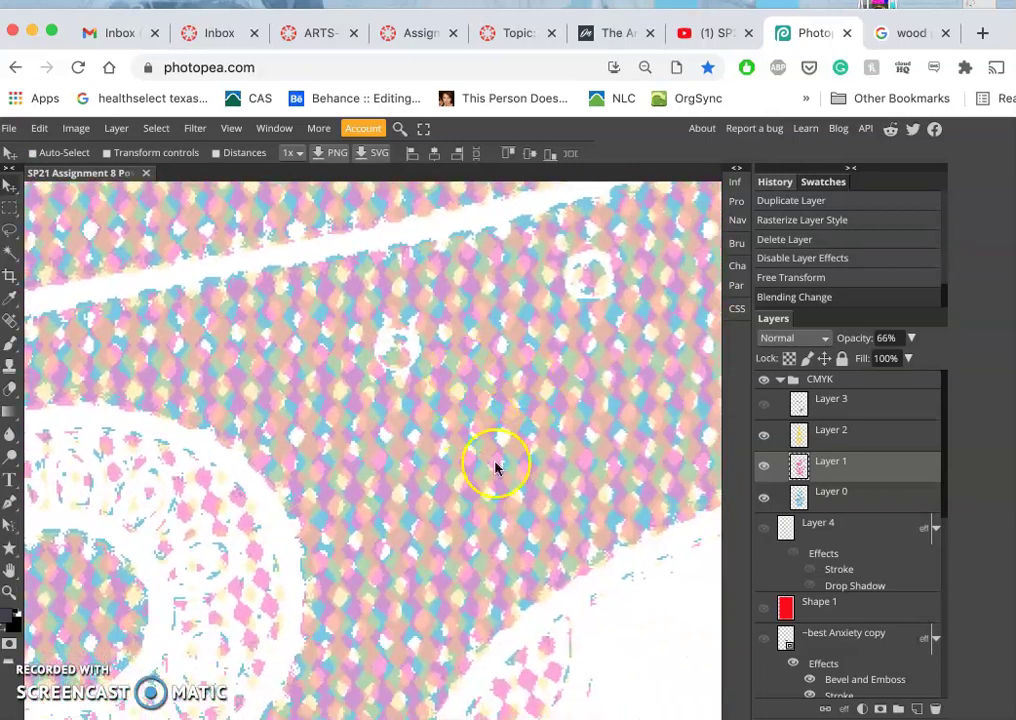
pyautogui.scroll(-2, 566, 490)
pyautogui.scroll(-2, 550, 430)
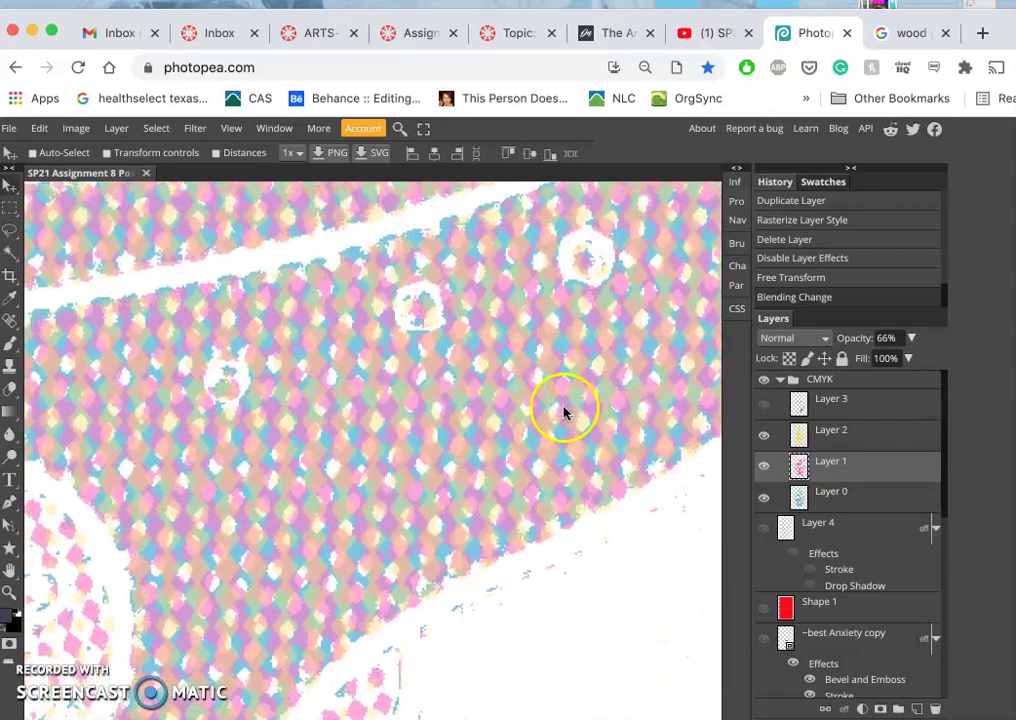
pyautogui.scroll(-2, 553, 427)
pyautogui.scroll(-2, 553, 427)
pyautogui.scroll(-1, 555, 428)
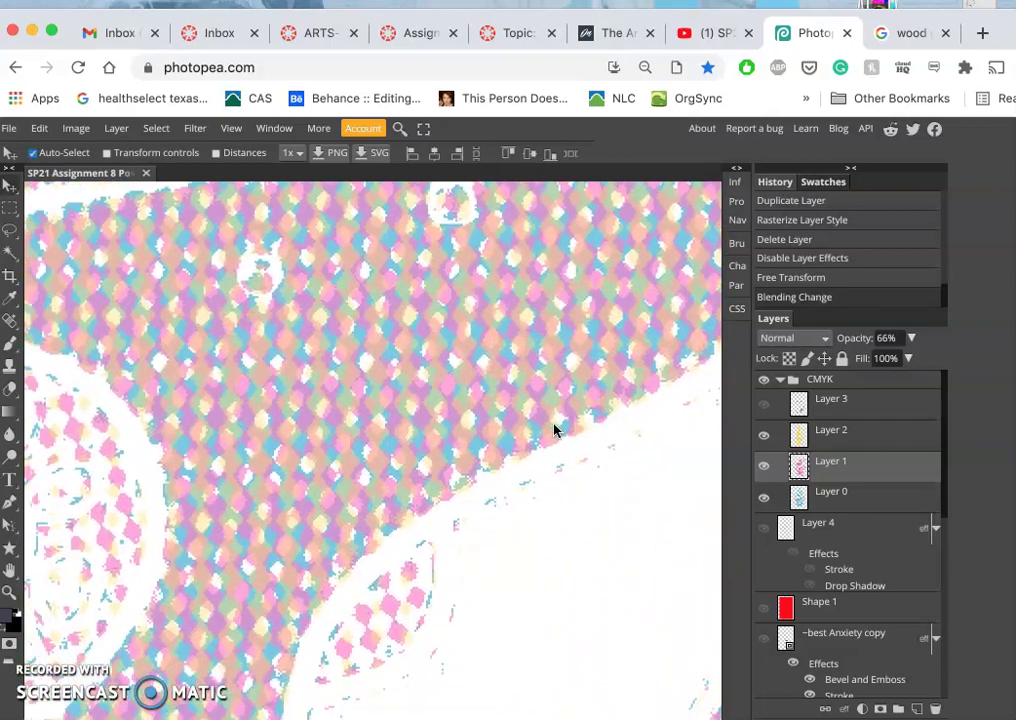
pyautogui.scroll(-2, 553, 427)
pyautogui.scroll(-2, 555, 430)
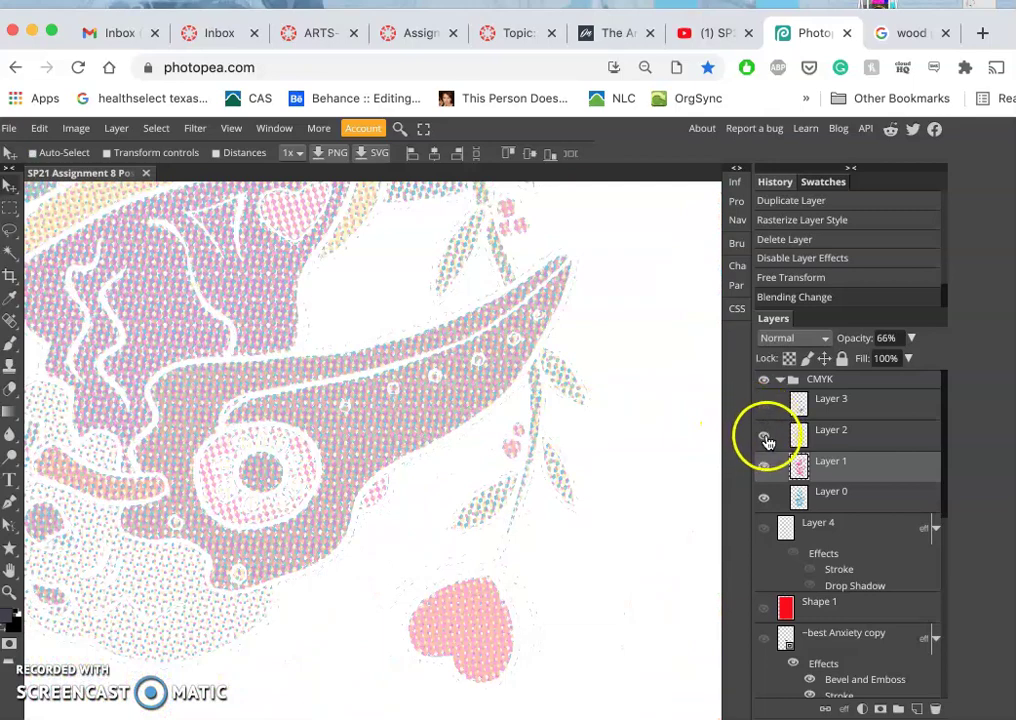
# Step: Hide the yellow, magenta and cyan dot layers, leaving only the black plate visible
pyautogui.click(765, 437)
pyautogui.click(766, 466)
pyautogui.click(766, 497)
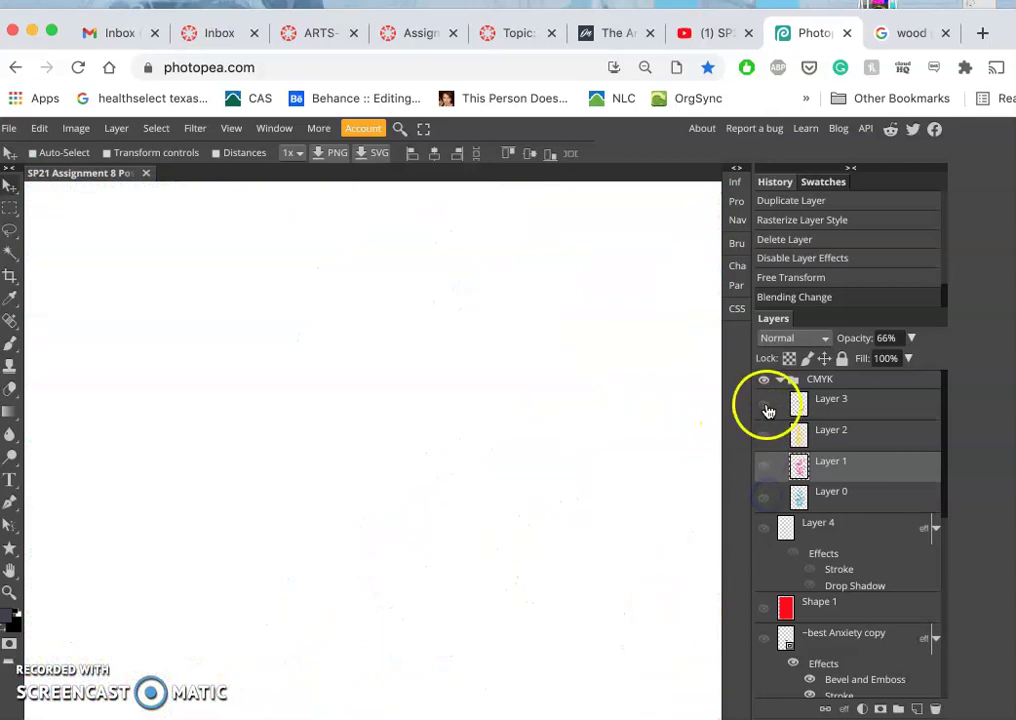
pyautogui.click(766, 405)
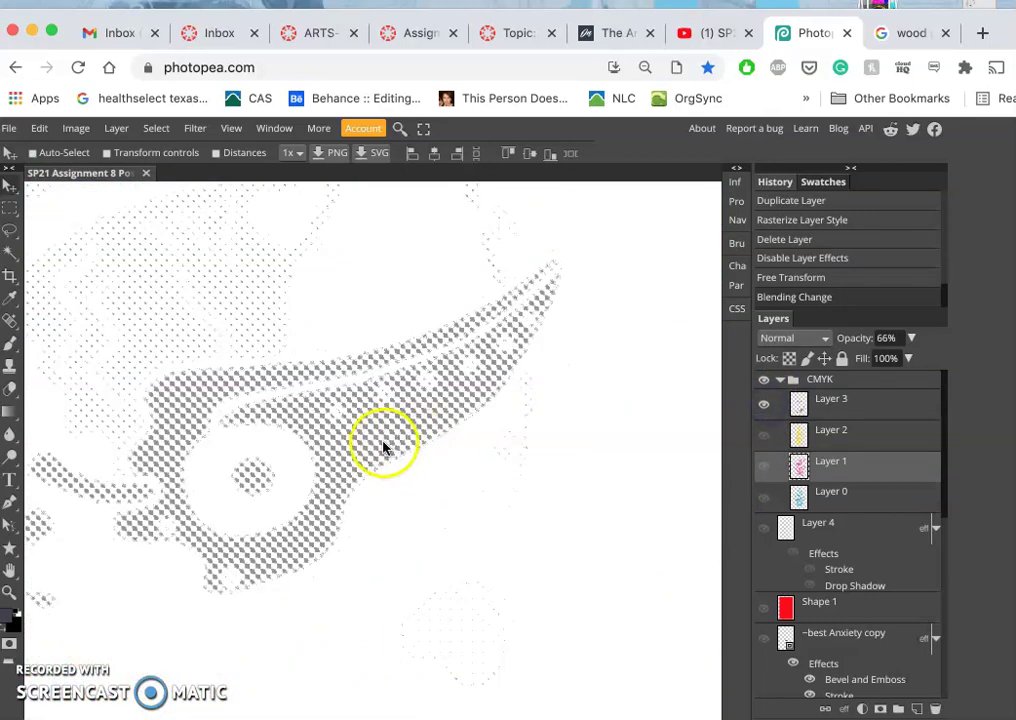
pyautogui.scroll(2, 356, 433)
pyautogui.scroll(3, 356, 433)
pyautogui.scroll(2, 313, 449)
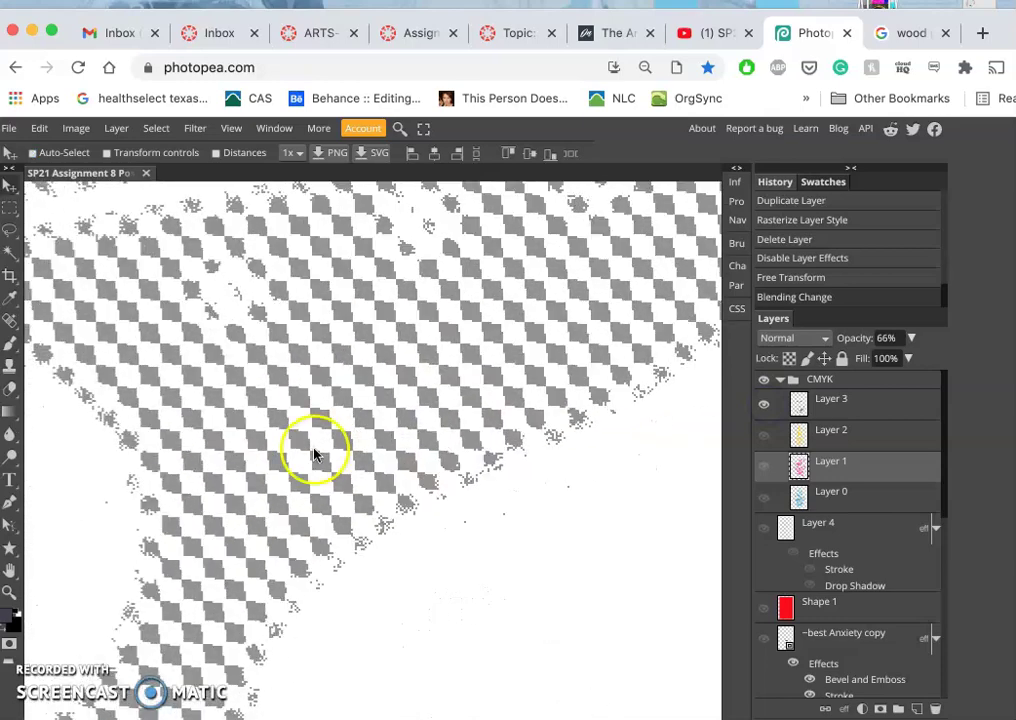
pyautogui.scroll(1, 268, 502)
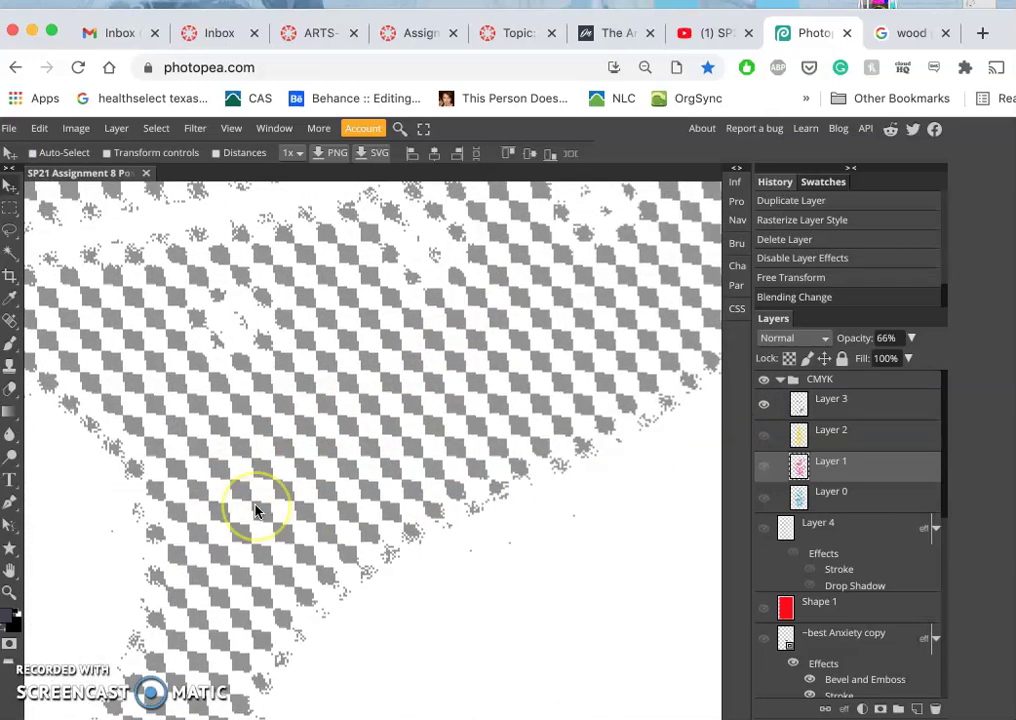
pyautogui.scroll(2, 256, 508)
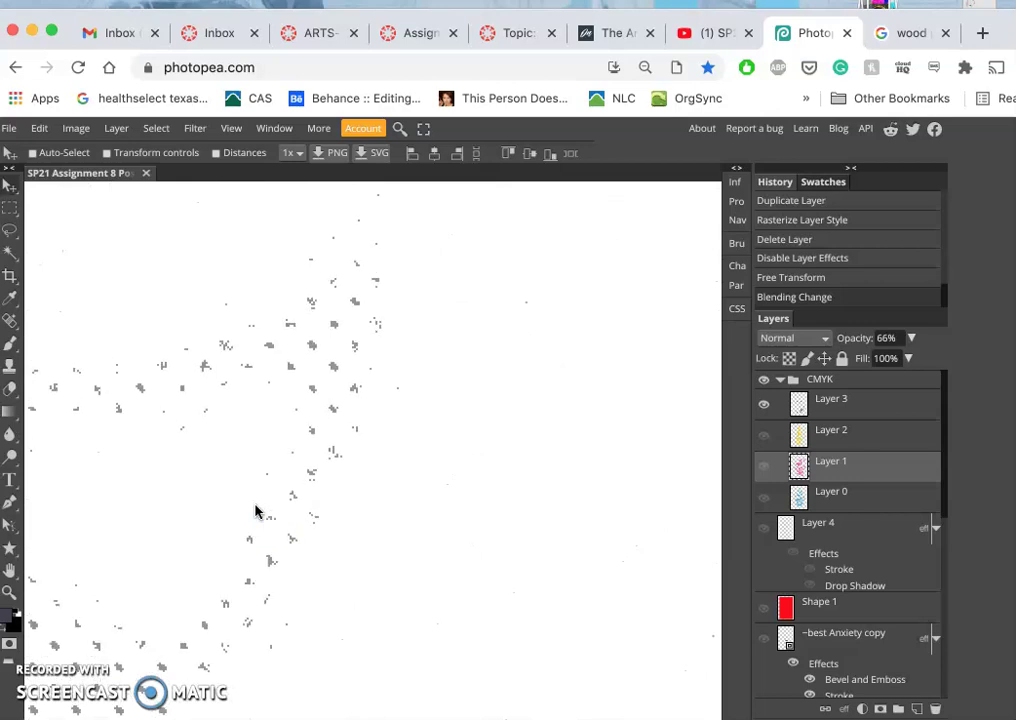
# Step: Drag the grey halftone layer down and right to offset its dot pattern
pyautogui.click(428, 403)
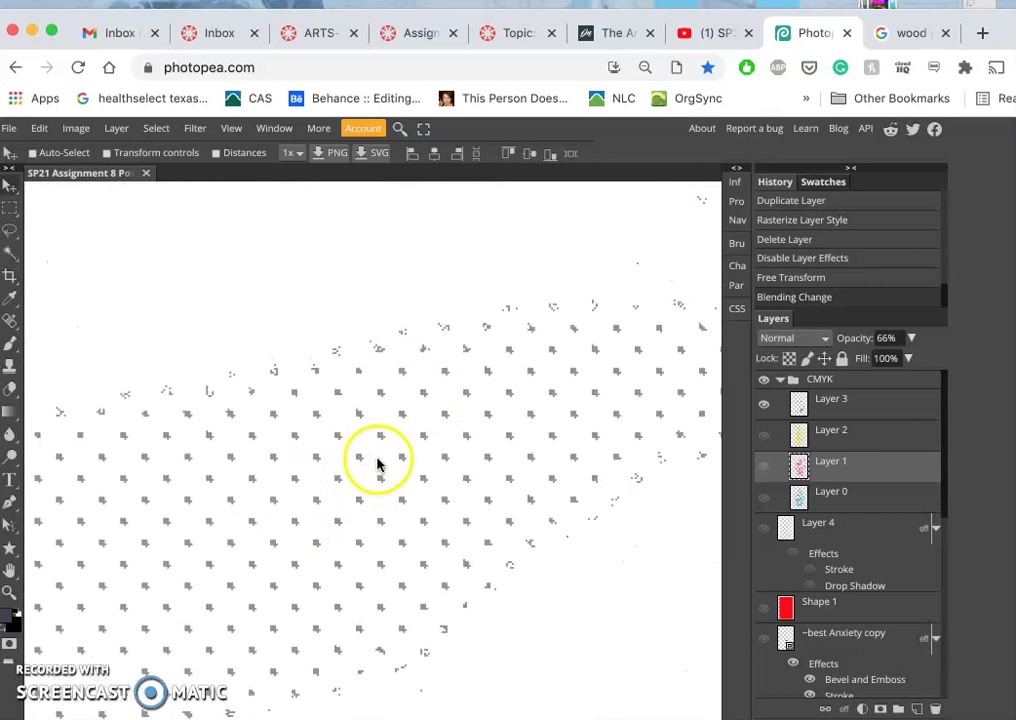
pyautogui.click(494, 454)
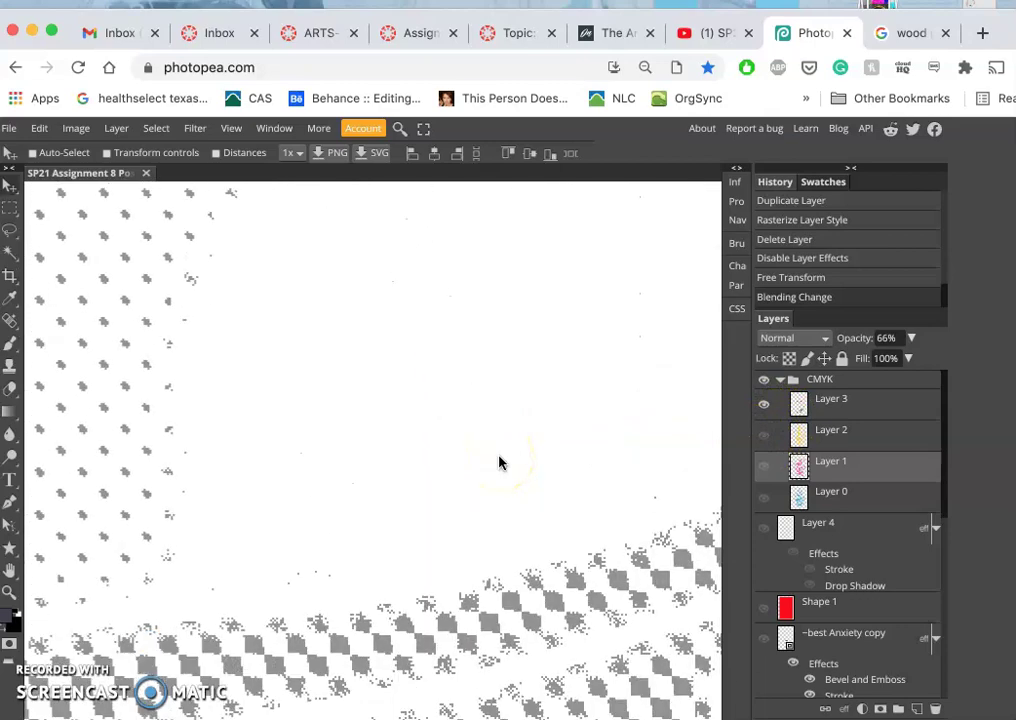
pyautogui.click(476, 456)
pyautogui.moveTo(476, 456)
pyautogui.mouseDown()
pyautogui.moveTo(455, 474)
pyautogui.moveTo(489, 384)
pyautogui.mouseUp()
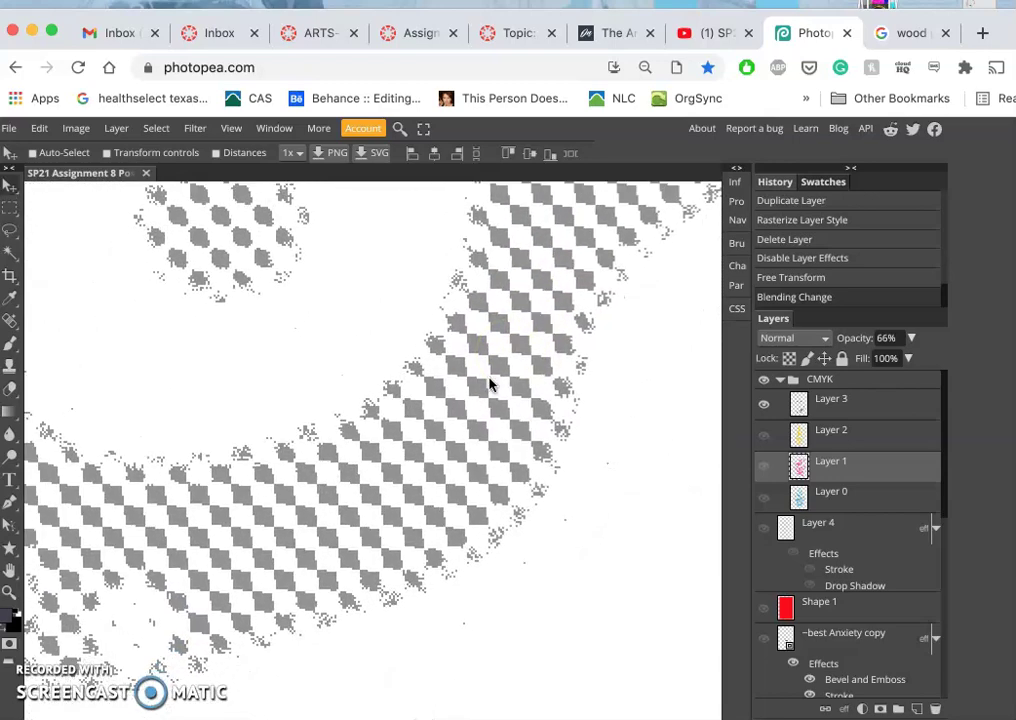
pyautogui.moveTo(279, 238); pyautogui.dragTo(322, 518)
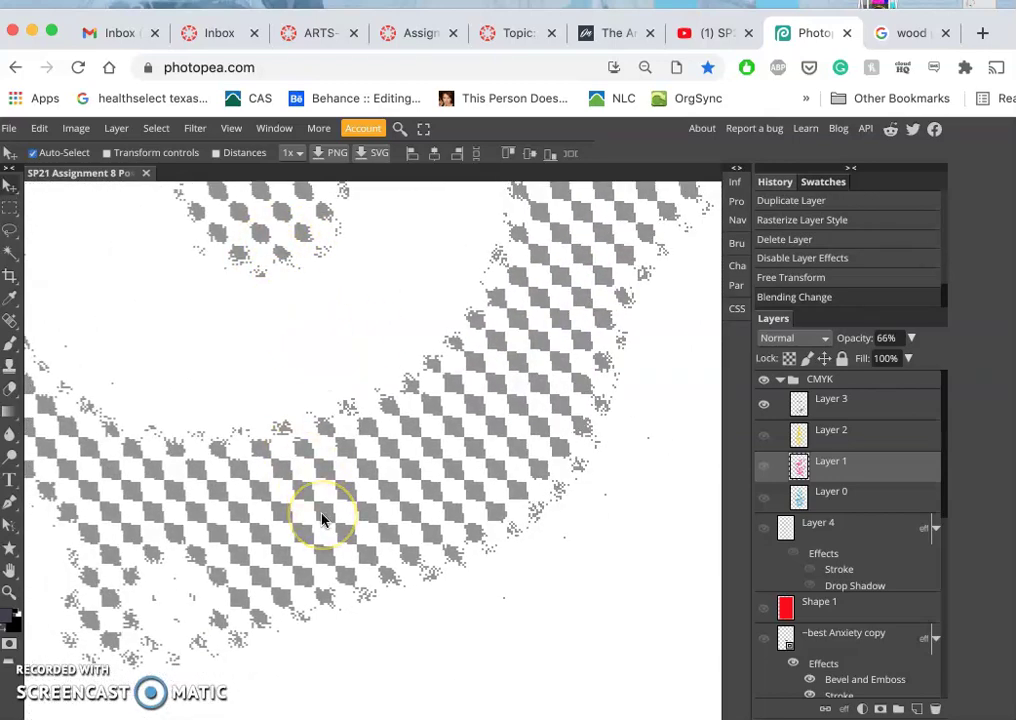
pyautogui.scroll(-2, 322, 518)
pyautogui.scroll(-2, 322, 518)
pyautogui.scroll(-1, 322, 518)
pyautogui.scroll(-1, 322, 518)
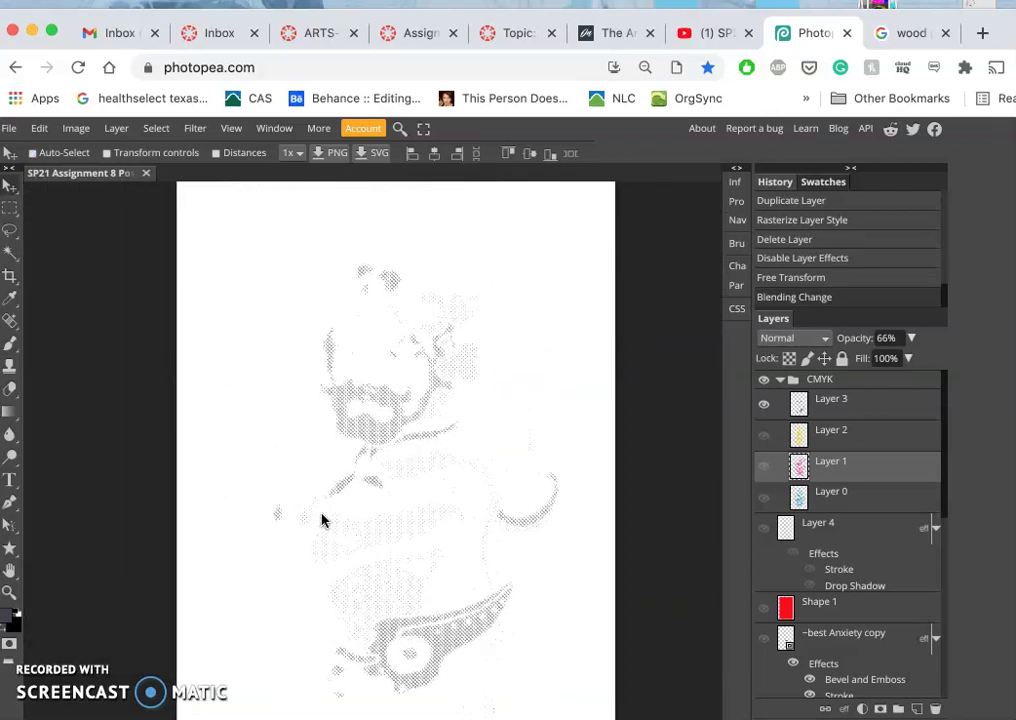
# Step: Turn the remaining CMYK dot layers back on and zoom out to the whole card
pyautogui.click(420, 458)
pyautogui.click(746, 428)
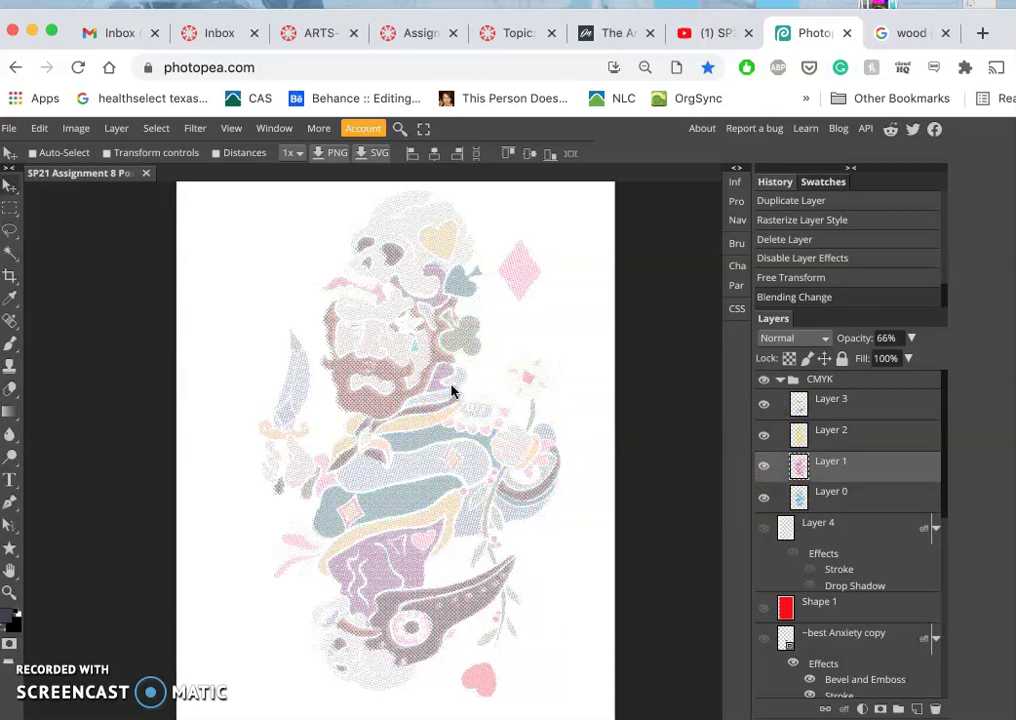
pyautogui.hotkey('ctrl', '-')
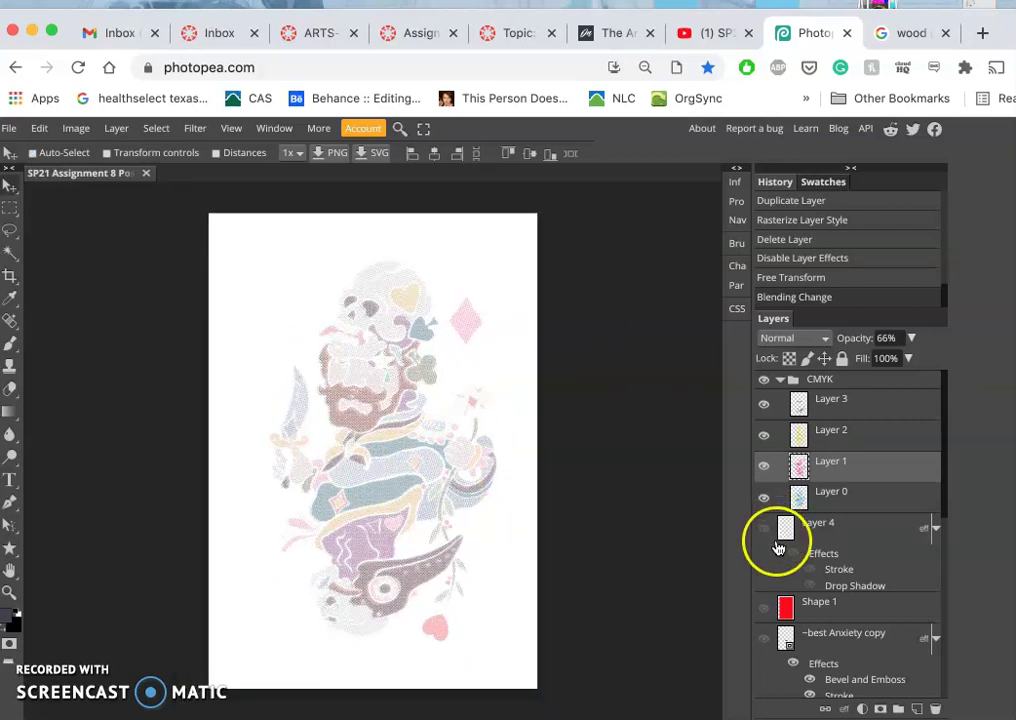
# Step: Show the full-colour Color Holds LineArt layer beneath the dots and zoom in
pyautogui.scroll(-5, 778, 544)
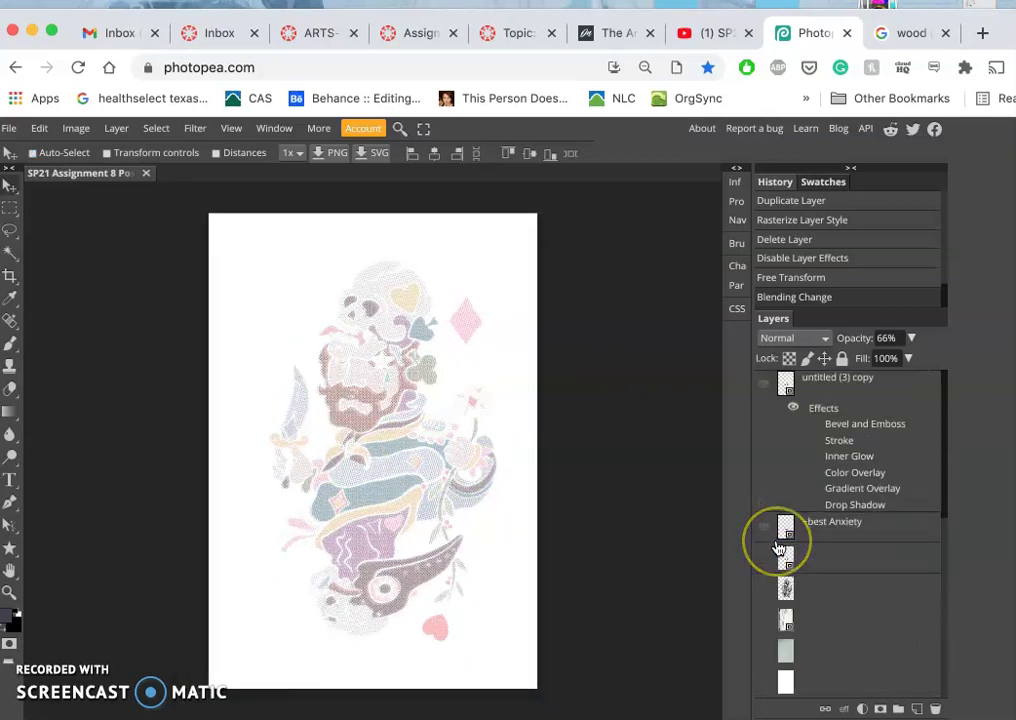
pyautogui.click(764, 590)
pyautogui.scroll(1, 426, 463)
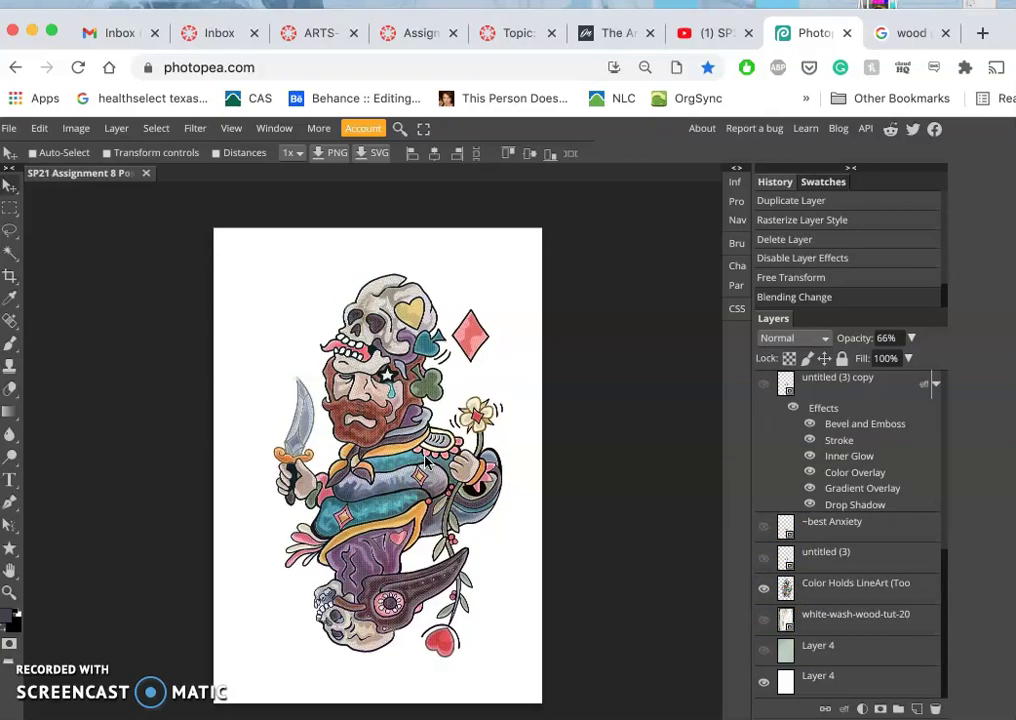
pyautogui.scroll(1, 426, 463)
pyautogui.scroll(2, 426, 463)
pyautogui.scroll(2, 426, 460)
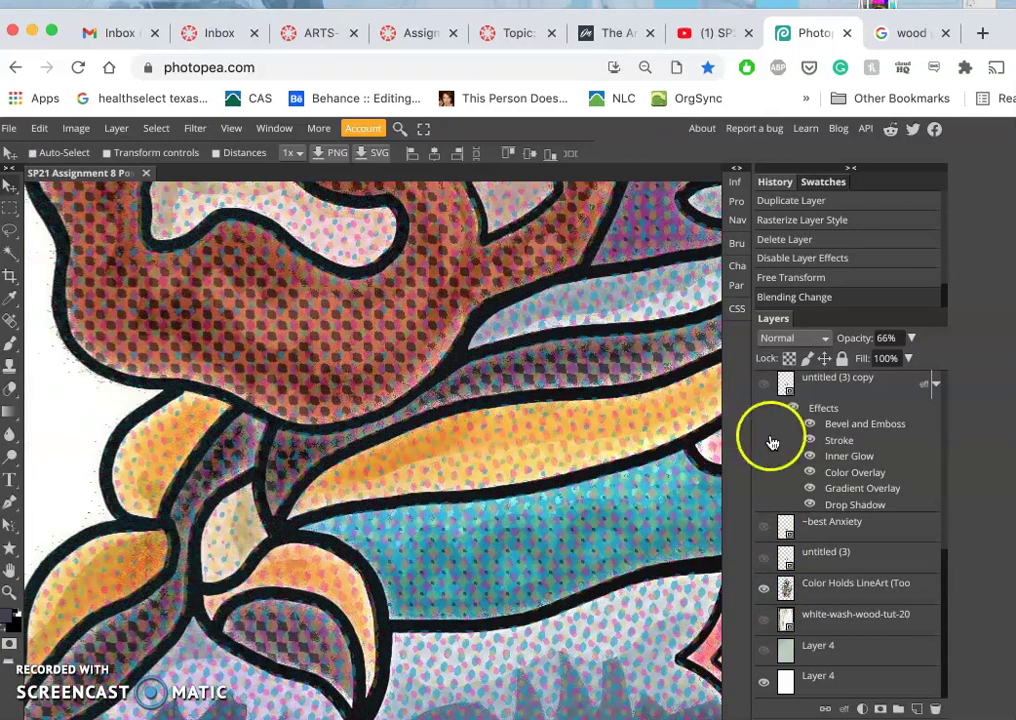
pyautogui.scroll(2, 786, 448)
pyautogui.scroll(5, 786, 448)
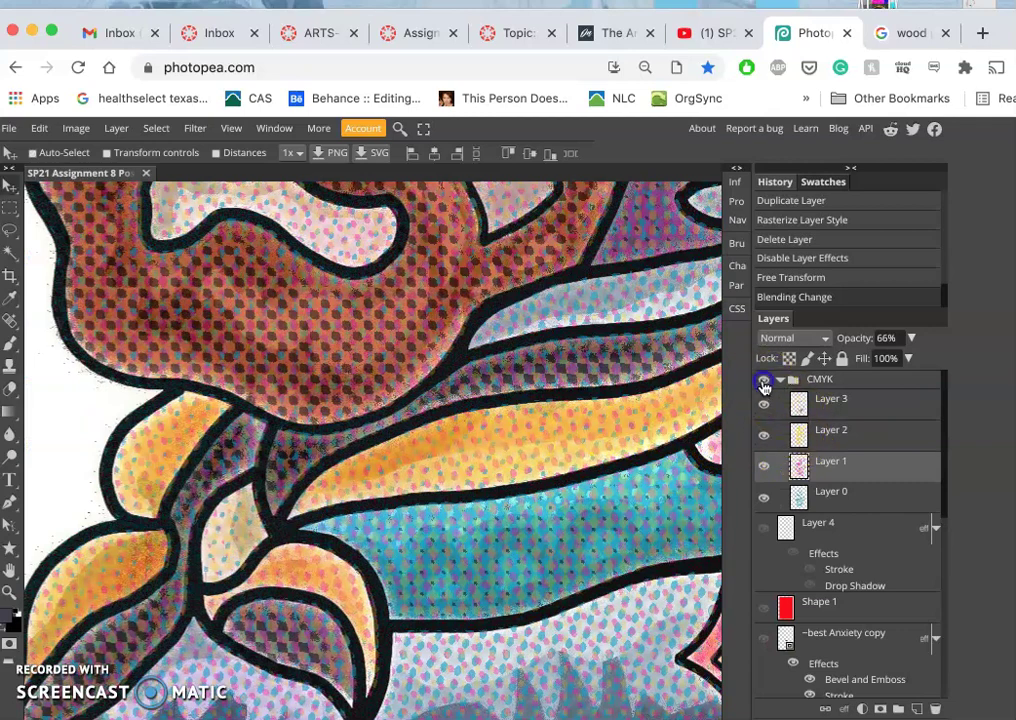
# Step: Toggle the CMYK halftone group off and on to compare, ending with the dots visible
pyautogui.click(764, 386)
pyautogui.click(764, 386)
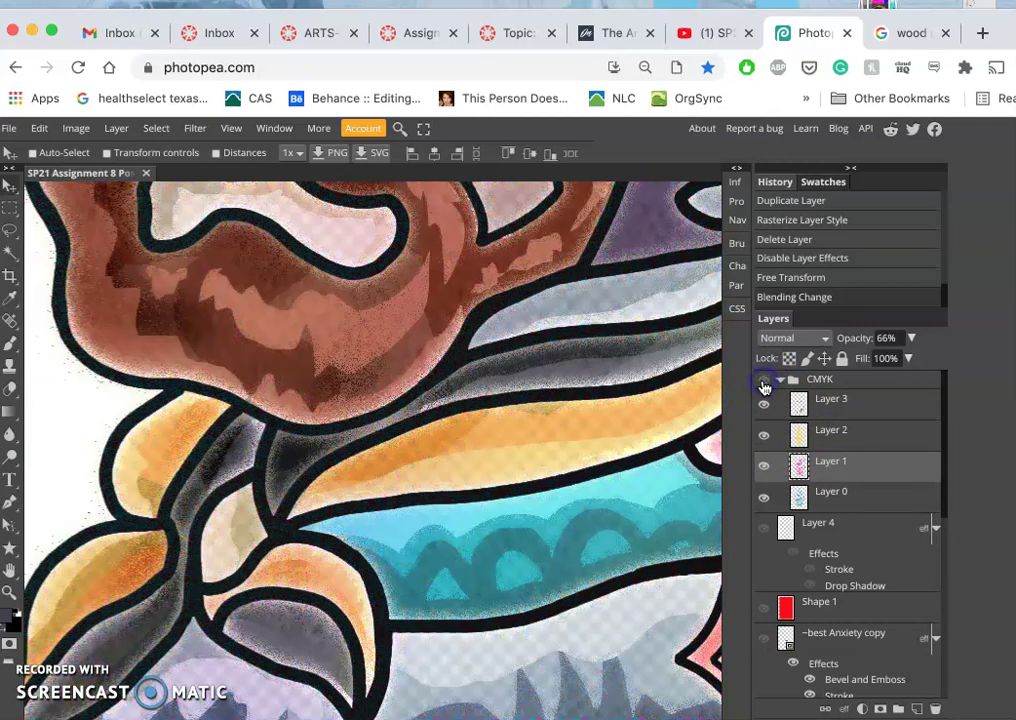
pyautogui.click(764, 386)
pyautogui.click(766, 385)
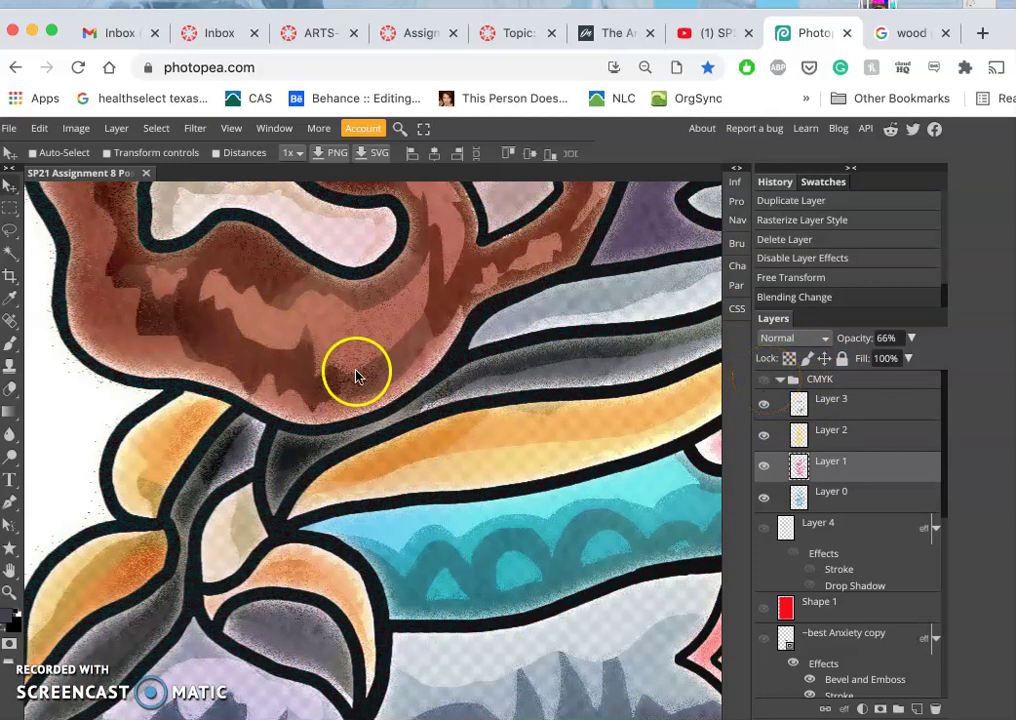
pyautogui.click(764, 386)
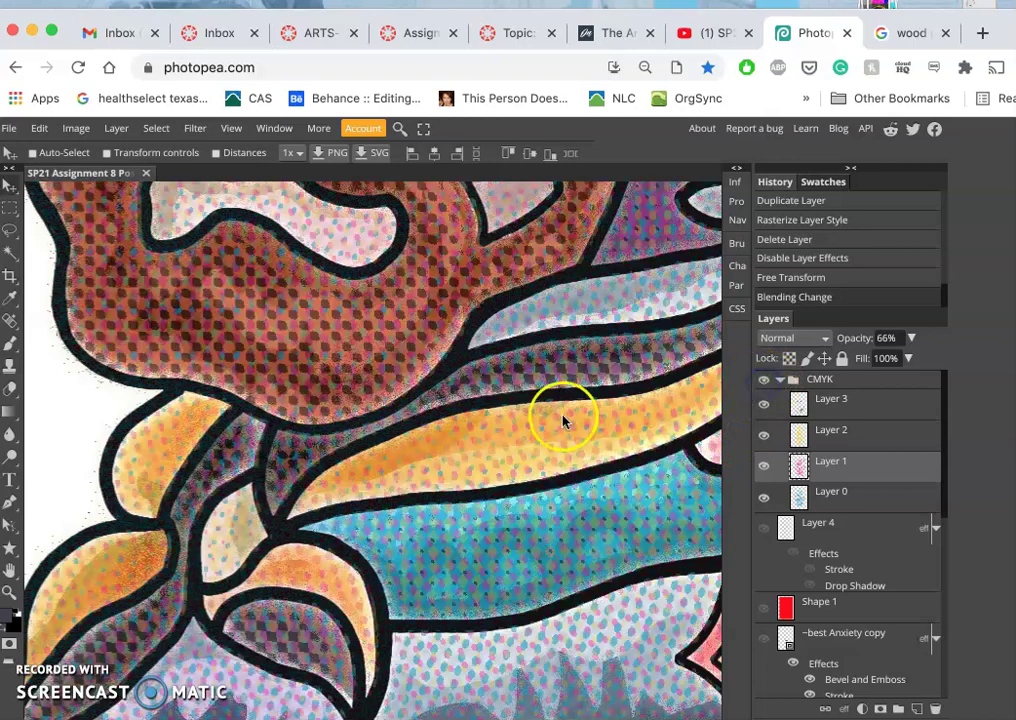
pyautogui.scroll(-3, 542, 422)
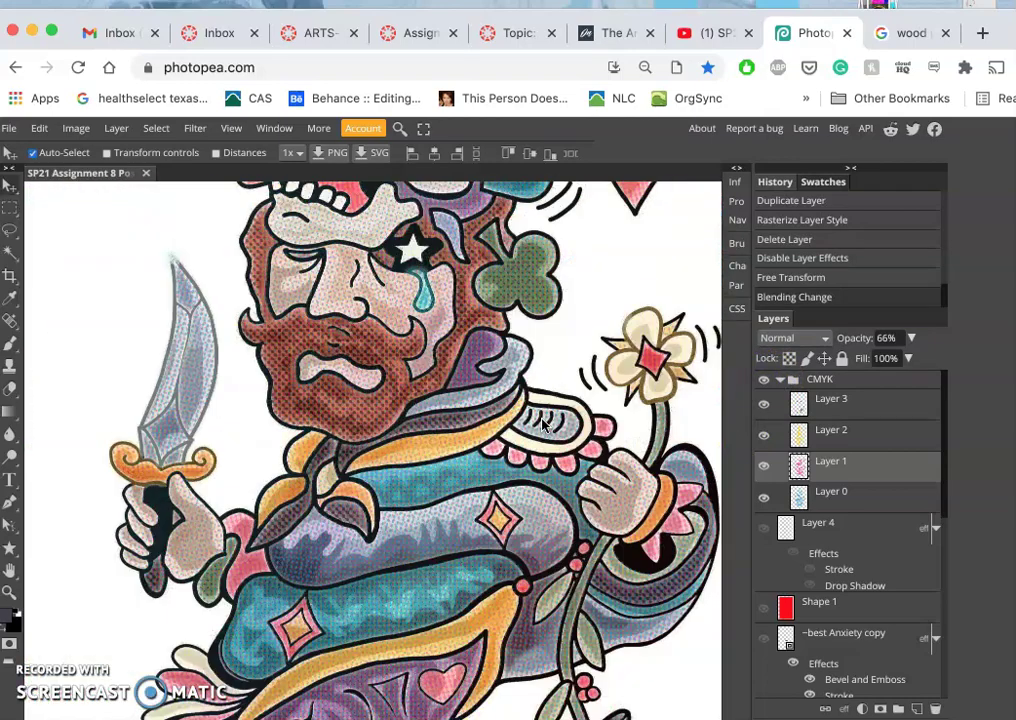
pyautogui.scroll(1, 542, 424)
pyautogui.scroll(2, 542, 424)
pyautogui.scroll(2, 542, 424)
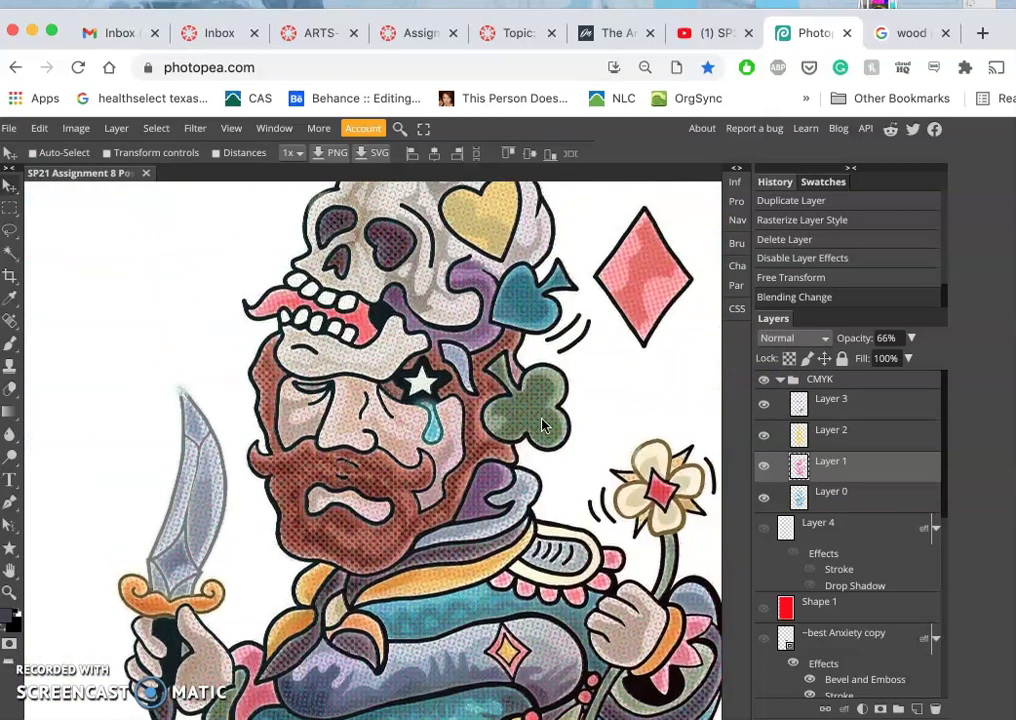
pyautogui.scroll(1, 542, 424)
pyautogui.scroll(2, 542, 426)
pyautogui.scroll(2, 542, 420)
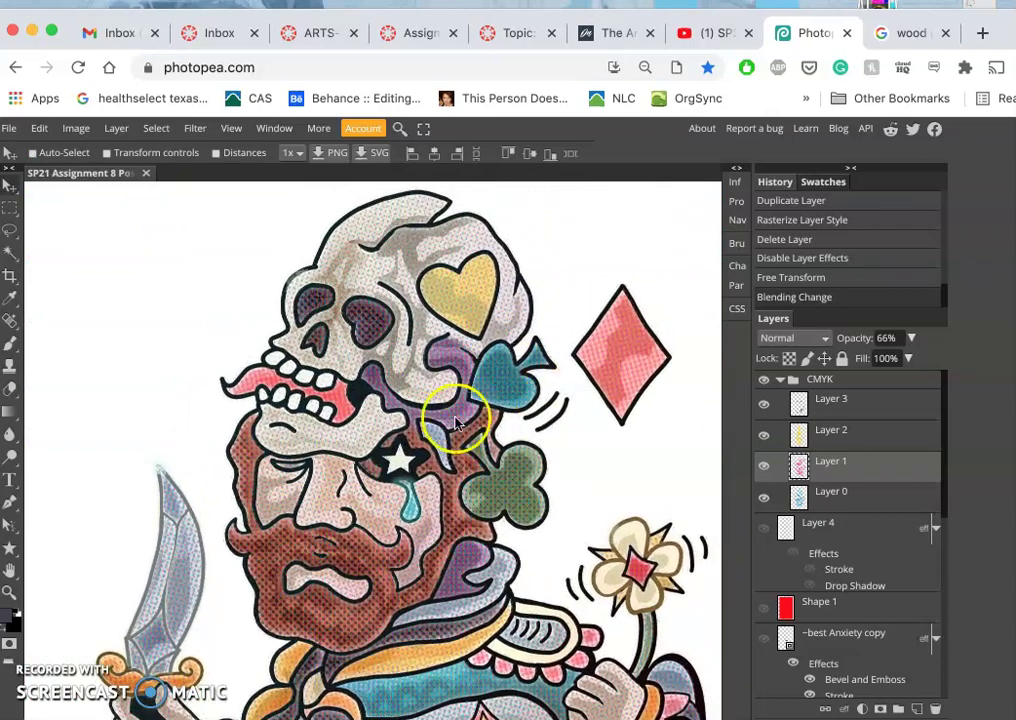
pyautogui.scroll(-3, 472, 432)
pyautogui.scroll(-5, 472, 432)
pyautogui.scroll(-5, 472, 432)
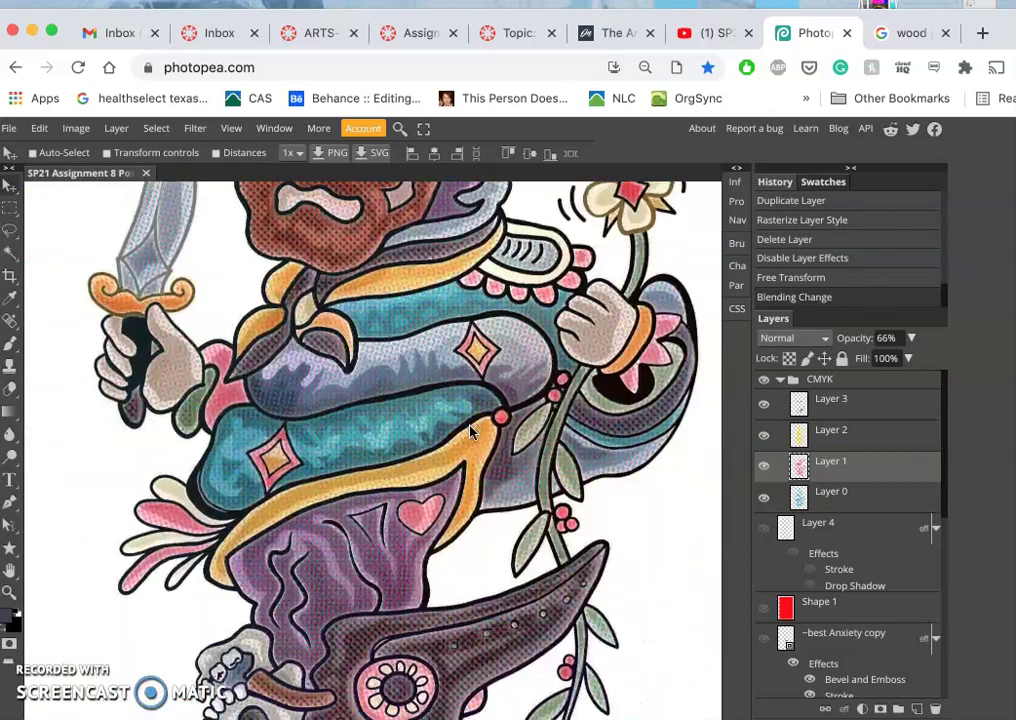
# Step: Select the CMYK group and drag its opacity from 100% down to 23%
pyautogui.click(843, 381)
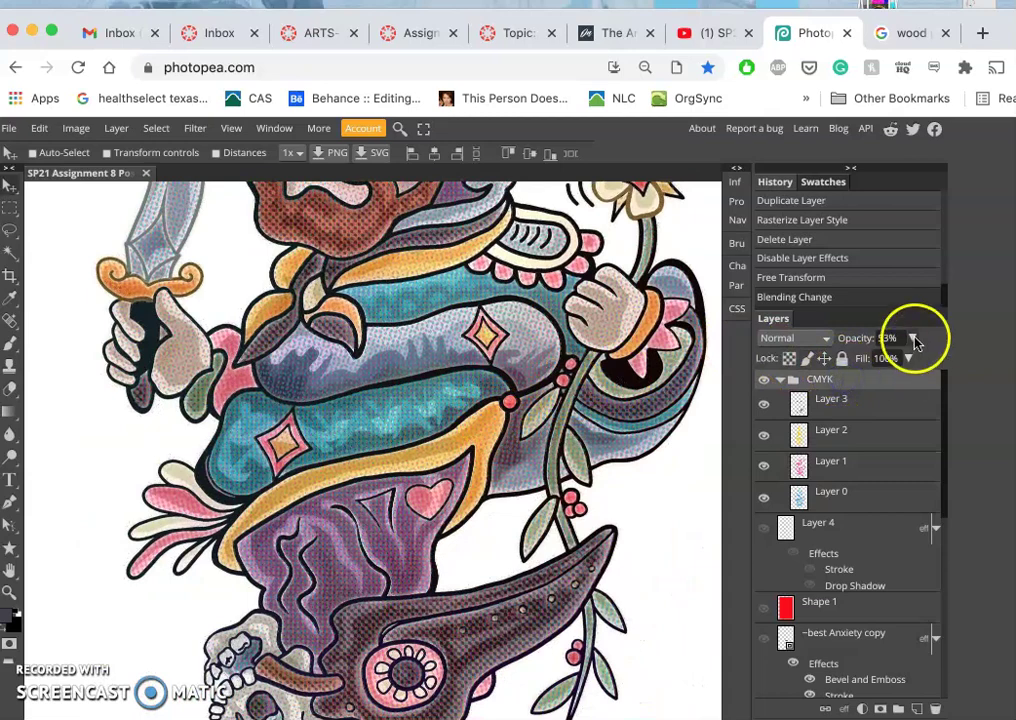
pyautogui.click(872, 386)
pyautogui.click(911, 339)
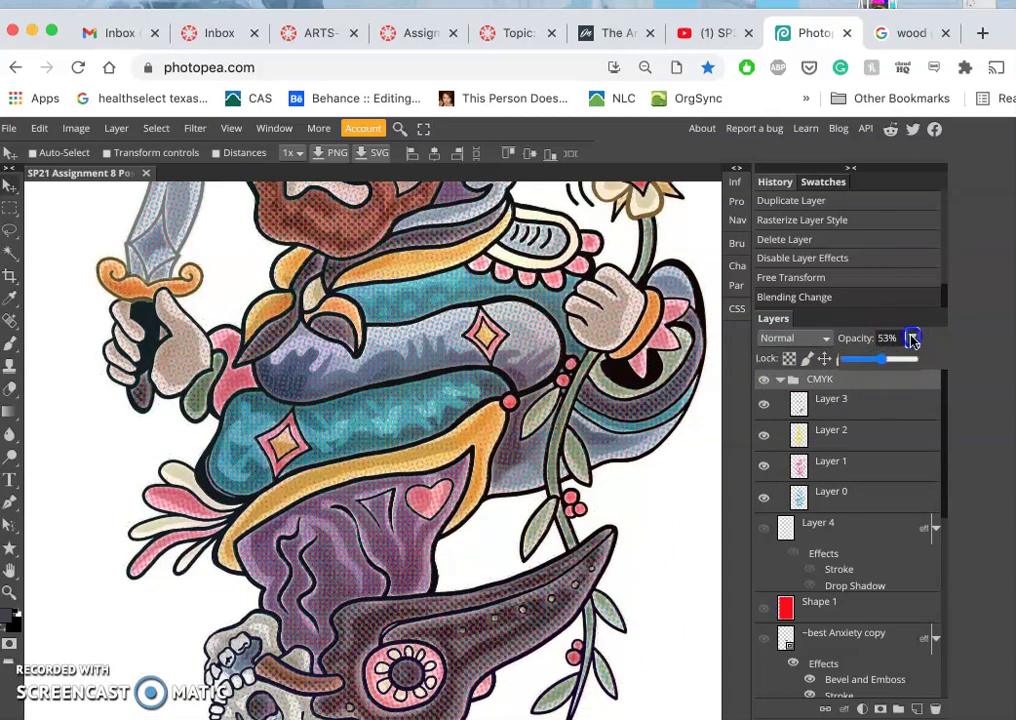
pyautogui.click(940, 360)
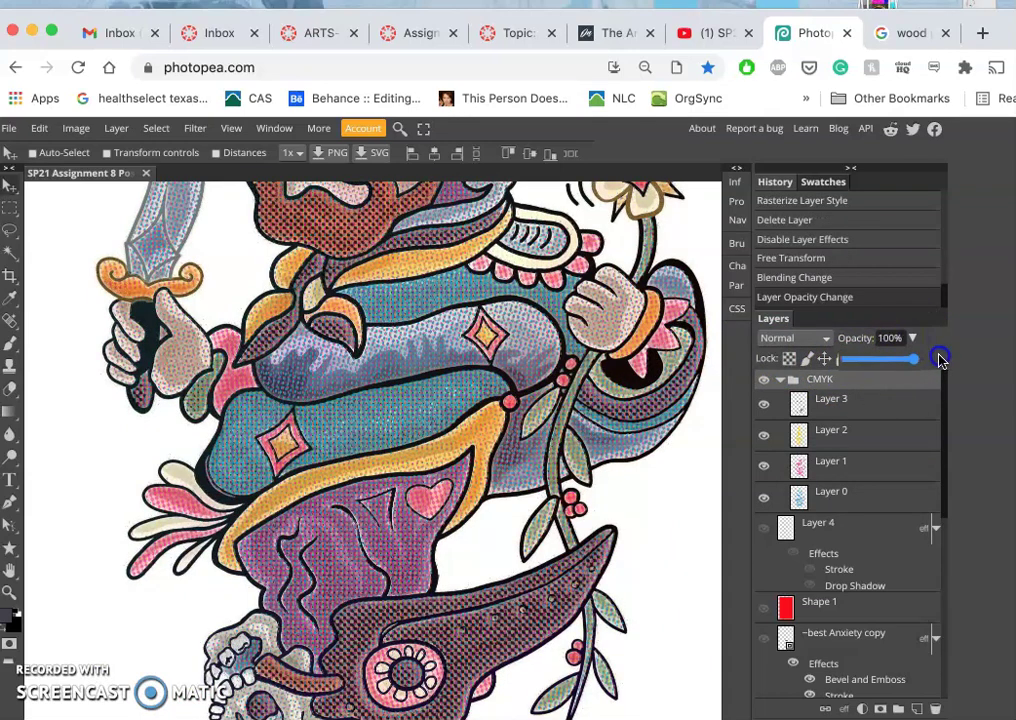
pyautogui.scroll(2, 544, 404)
pyautogui.scroll(2, 535, 392)
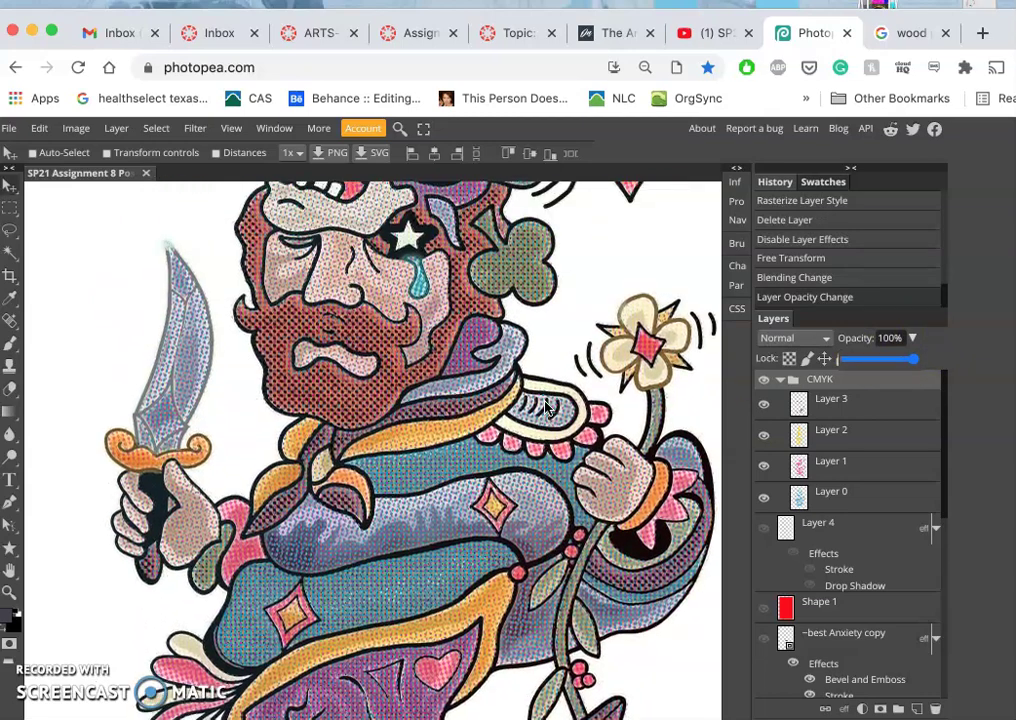
pyautogui.scroll(1, 535, 392)
pyautogui.moveTo(914, 358); pyautogui.dragTo(862, 368)
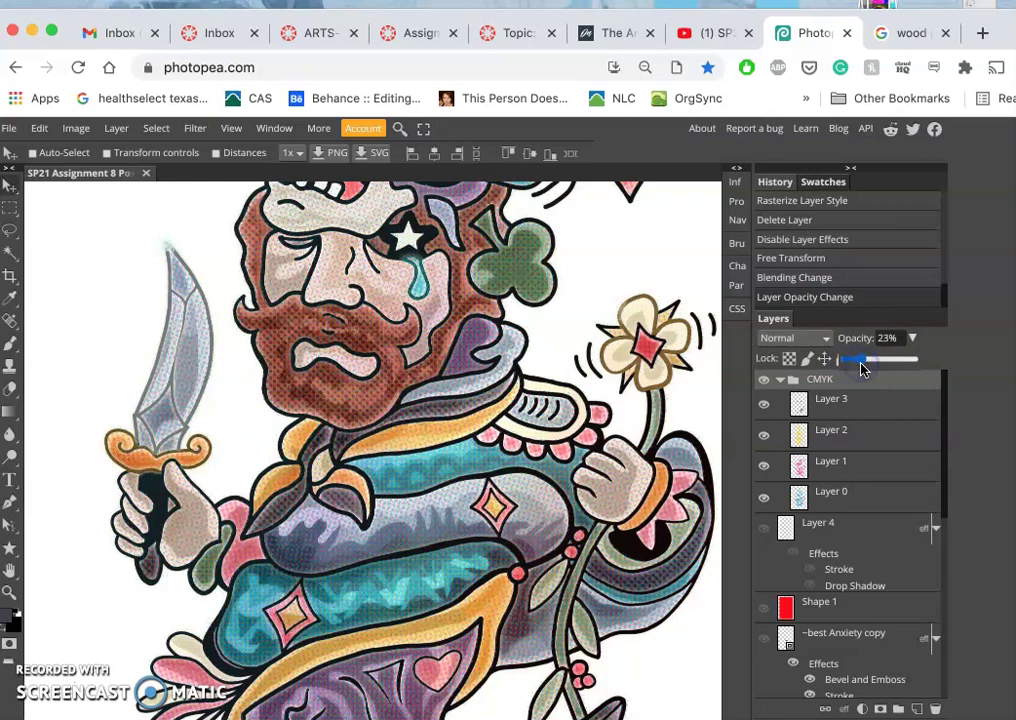
pyautogui.click(431, 329)
# Step: Enlarge the browser page display to 90% with Ctrl+=
pyautogui.hotkey('ctrl', '=')
pyautogui.hotkey('ctrl', '=')
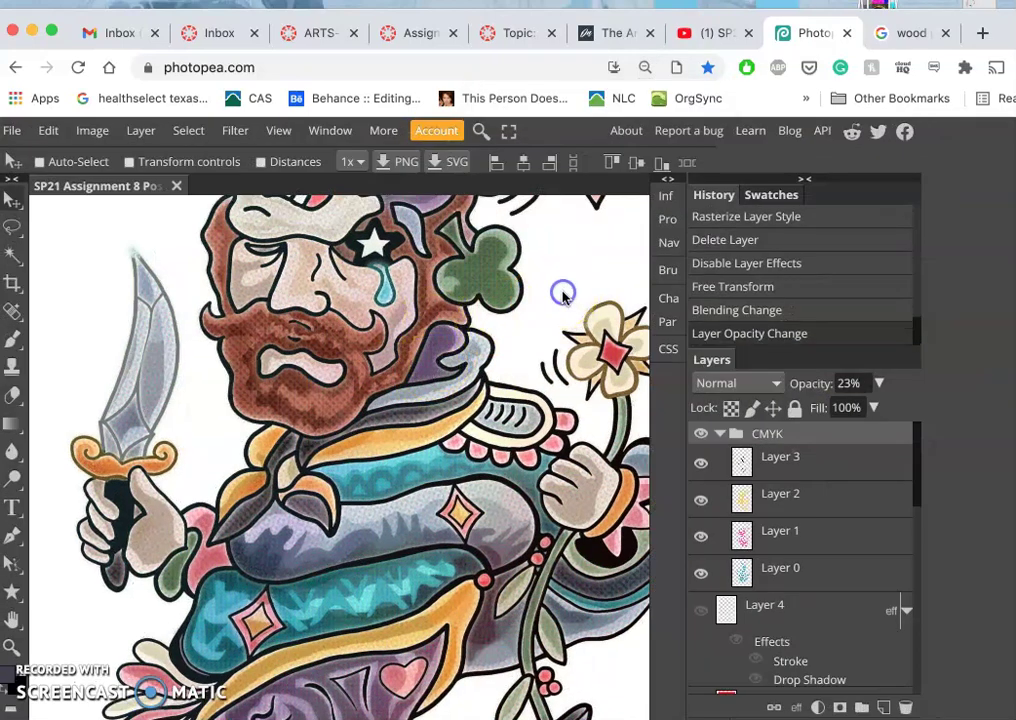
pyautogui.scroll(3, 565, 292)
pyautogui.scroll(2, 563, 293)
# Step: Zoom in closely on the beard's faint halftone dots, then zoom back out
pyautogui.click(404, 278)
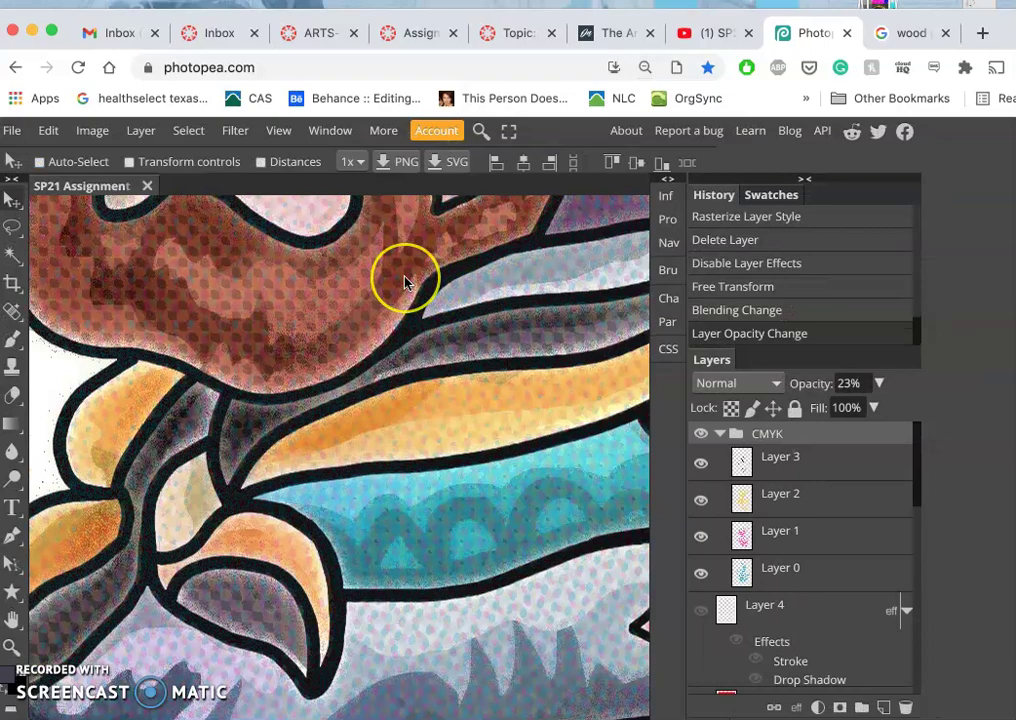
pyautogui.scroll(3, 404, 282)
pyautogui.scroll(2, 404, 282)
pyautogui.scroll(2, 404, 282)
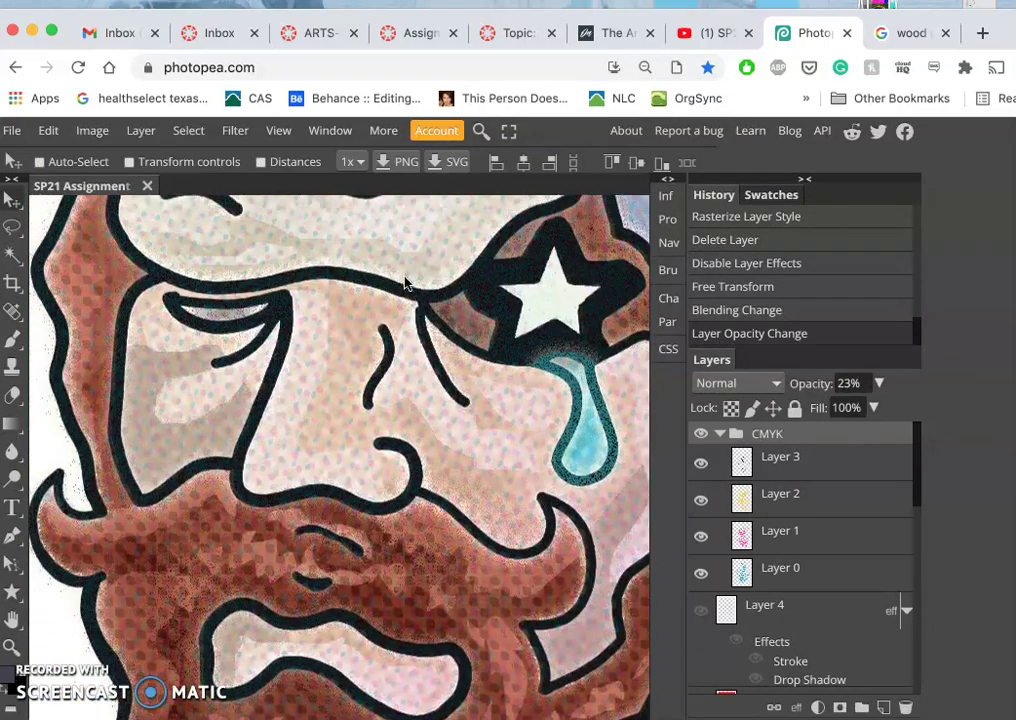
pyautogui.scroll(2, 404, 282)
pyautogui.scroll(3, 404, 282)
pyautogui.scroll(2, 404, 282)
pyautogui.scroll(2, 404, 282)
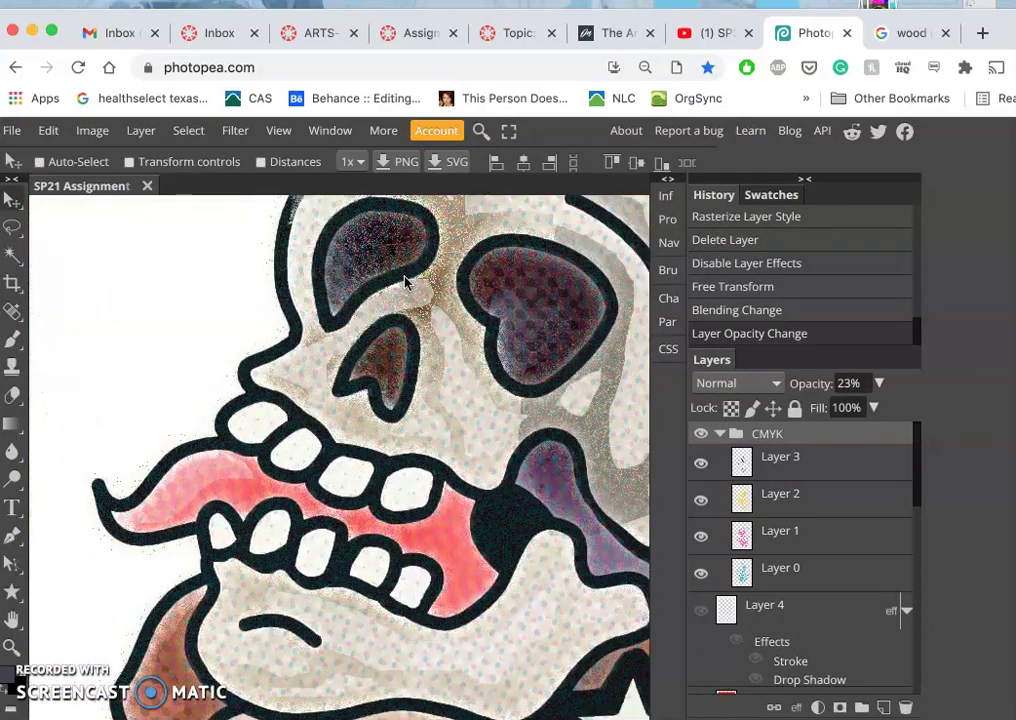
pyautogui.scroll(2, 404, 282)
pyautogui.scroll(2, 404, 282)
pyautogui.scroll(2, 404, 282)
pyautogui.scroll(2, 404, 282)
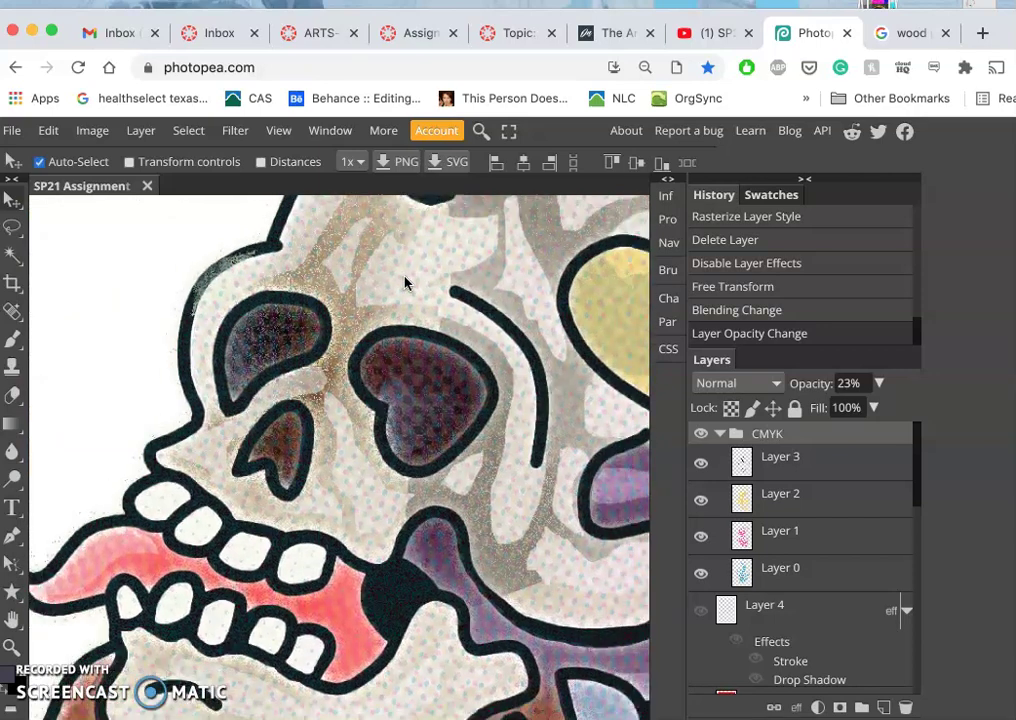
pyautogui.scroll(-3, 404, 282)
pyautogui.scroll(-2, 404, 282)
pyautogui.scroll(-2, 404, 282)
pyautogui.scroll(-1, 406, 283)
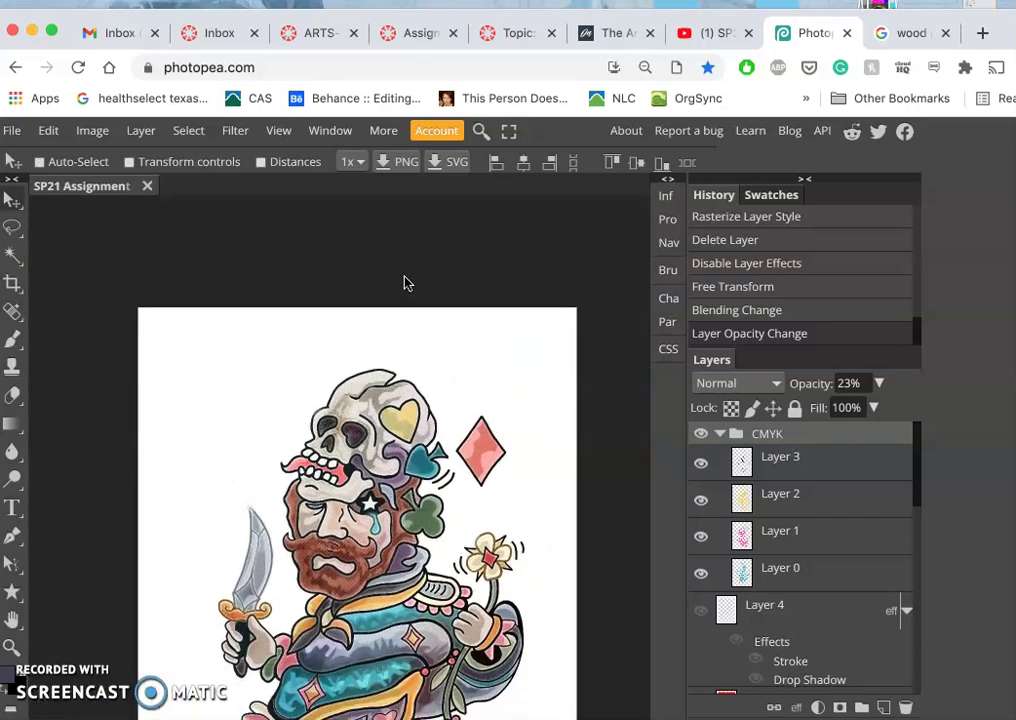
pyautogui.scroll(-2, 409, 284)
# Step: Turn on the ~best Anxiety copy and untitled (3) copy banner layers
pyautogui.scroll(-1, 717, 608)
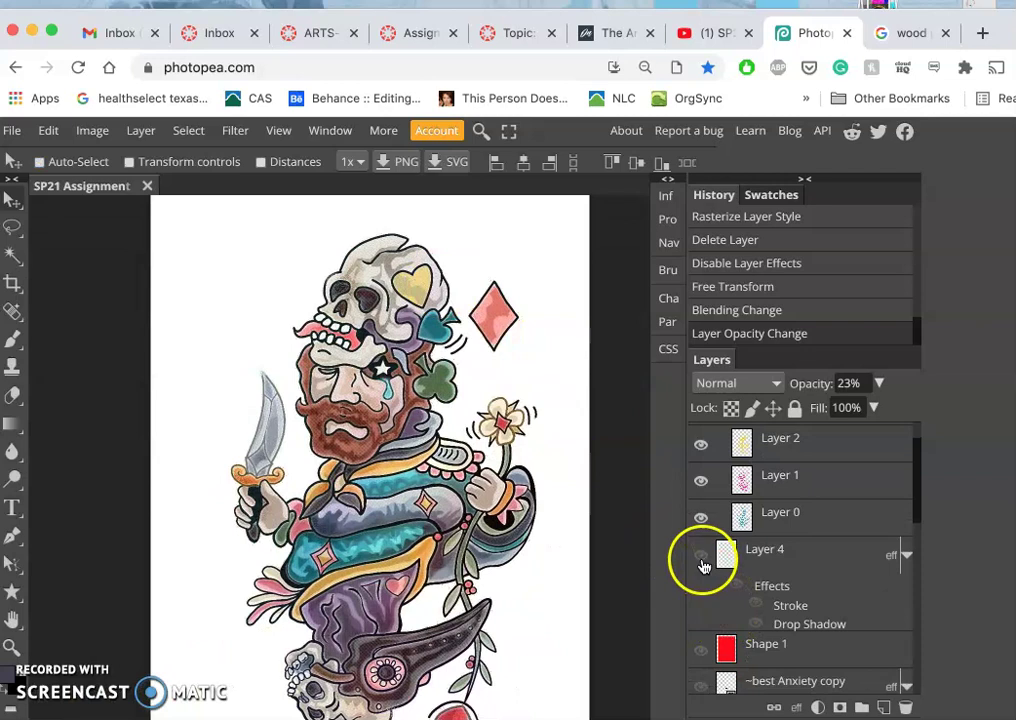
pyautogui.scroll(-4, 703, 663)
pyautogui.scroll(-1, 703, 663)
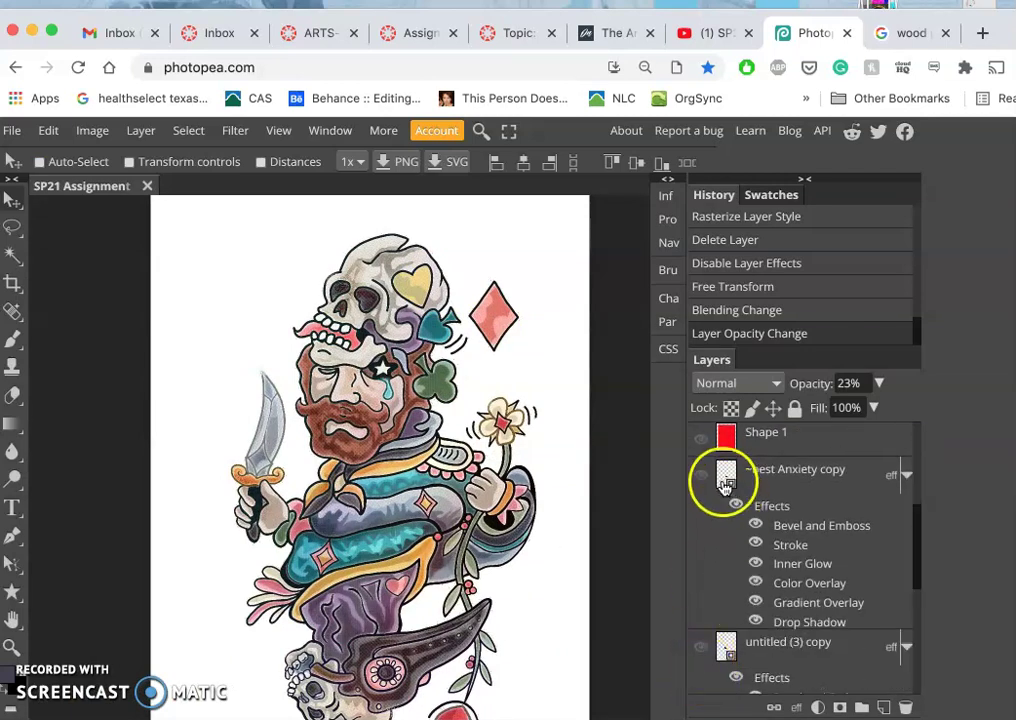
pyautogui.click(703, 479)
pyautogui.click(704, 647)
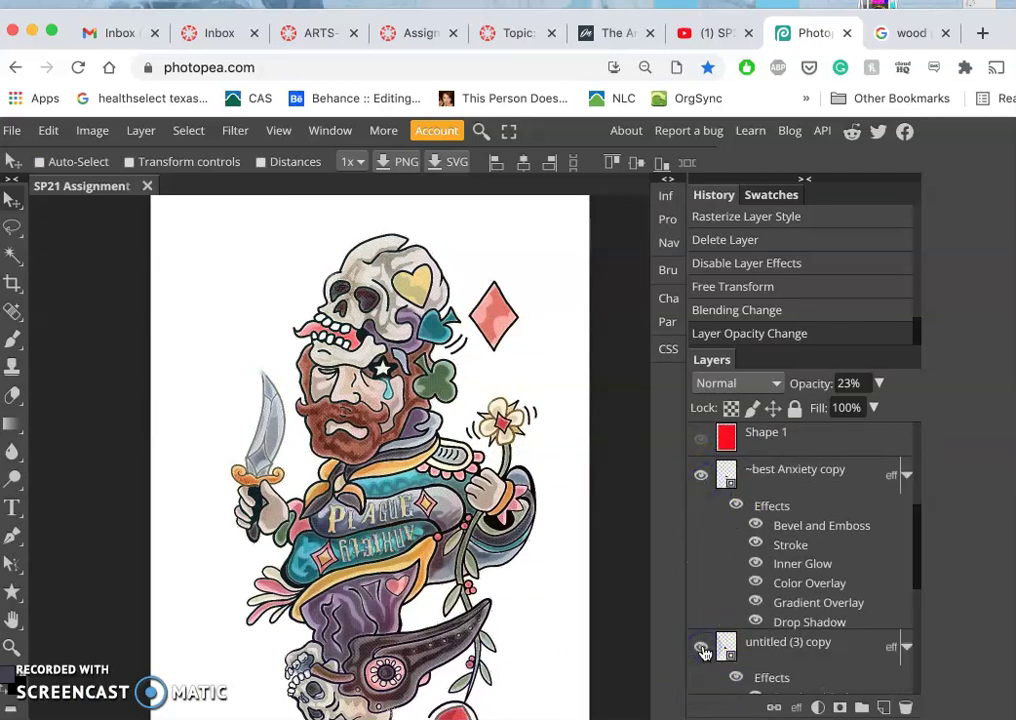
# Step: Hide untitled (3) and show Color Holds LineArt and the whitewashed wood-grain layer
pyautogui.scroll(-3, 706, 653)
pyautogui.scroll(-1, 705, 653)
pyautogui.click(700, 606)
pyautogui.click(700, 648)
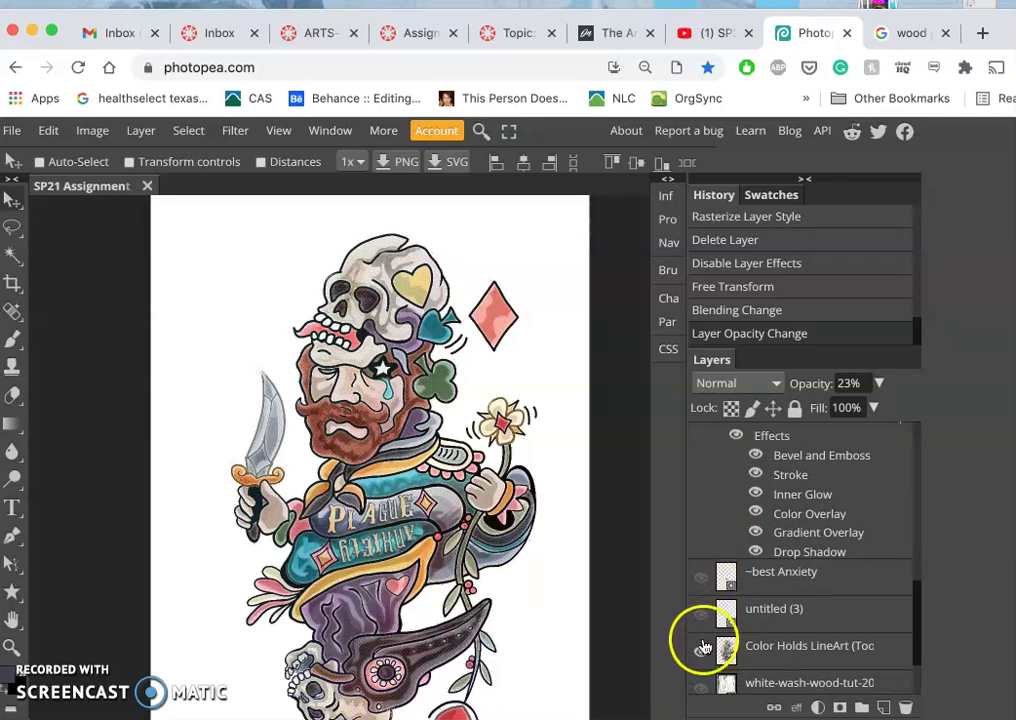
pyautogui.scroll(-2, 705, 673)
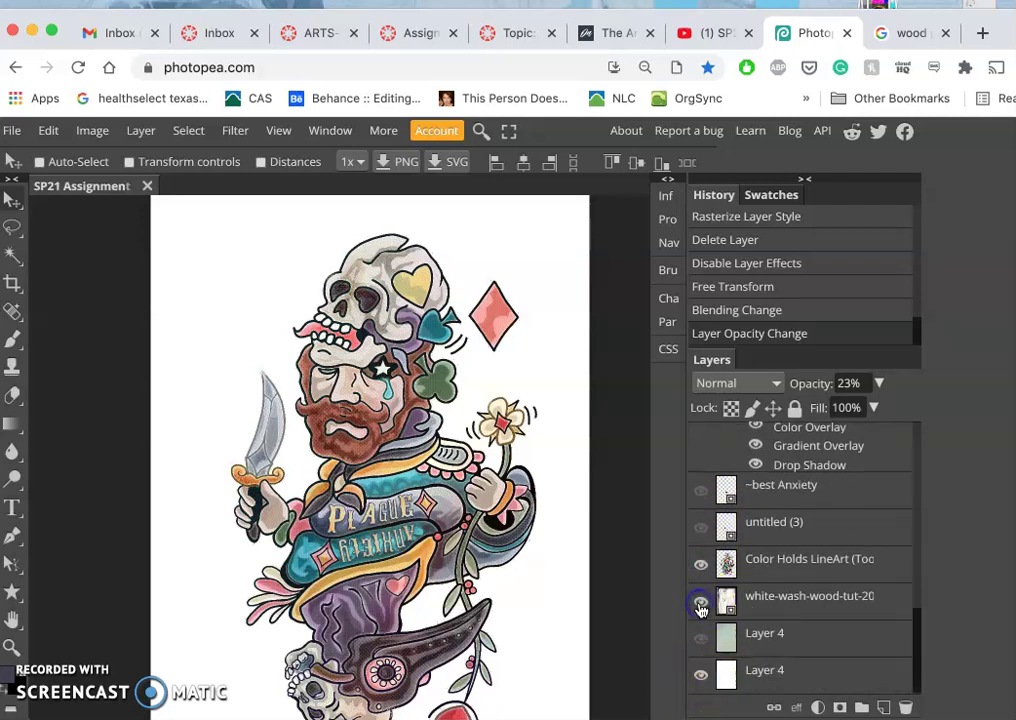
pyautogui.click(701, 645)
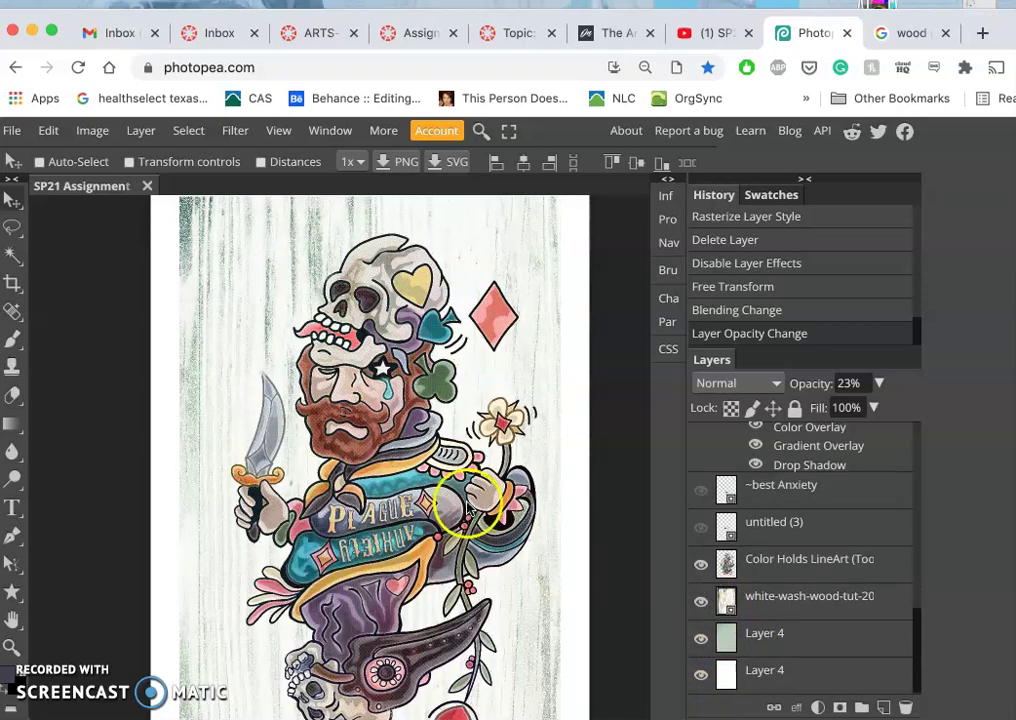
pyautogui.scroll(2, 422, 482)
pyautogui.scroll(2, 420, 478)
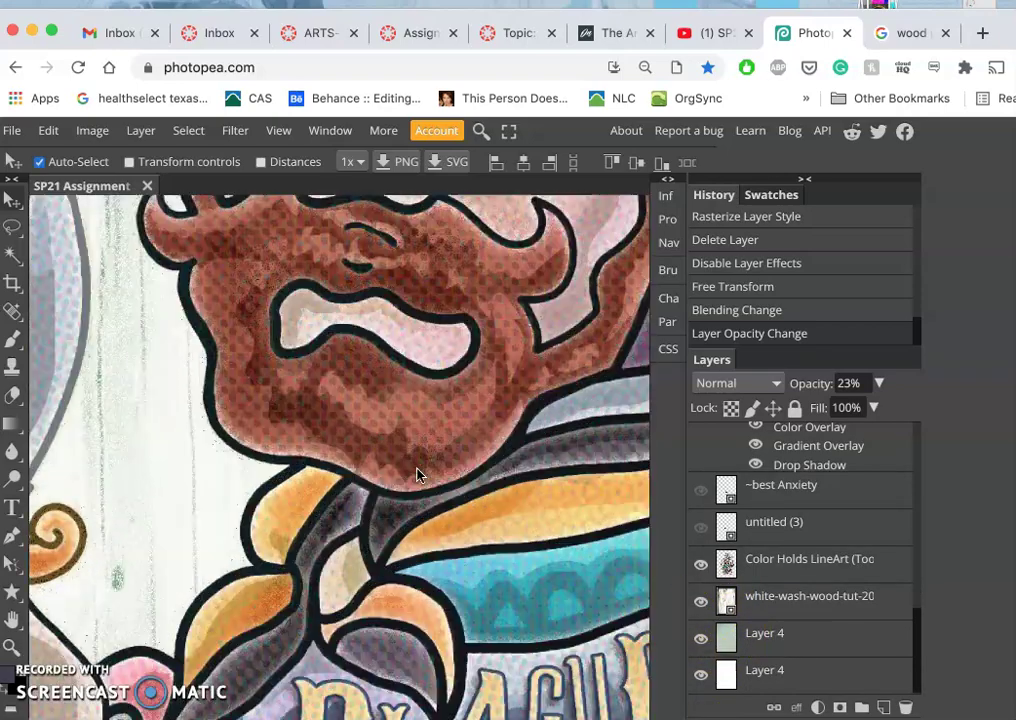
pyautogui.scroll(2, 418, 475)
pyautogui.scroll(-1, 418, 476)
pyautogui.scroll(-4, 418, 476)
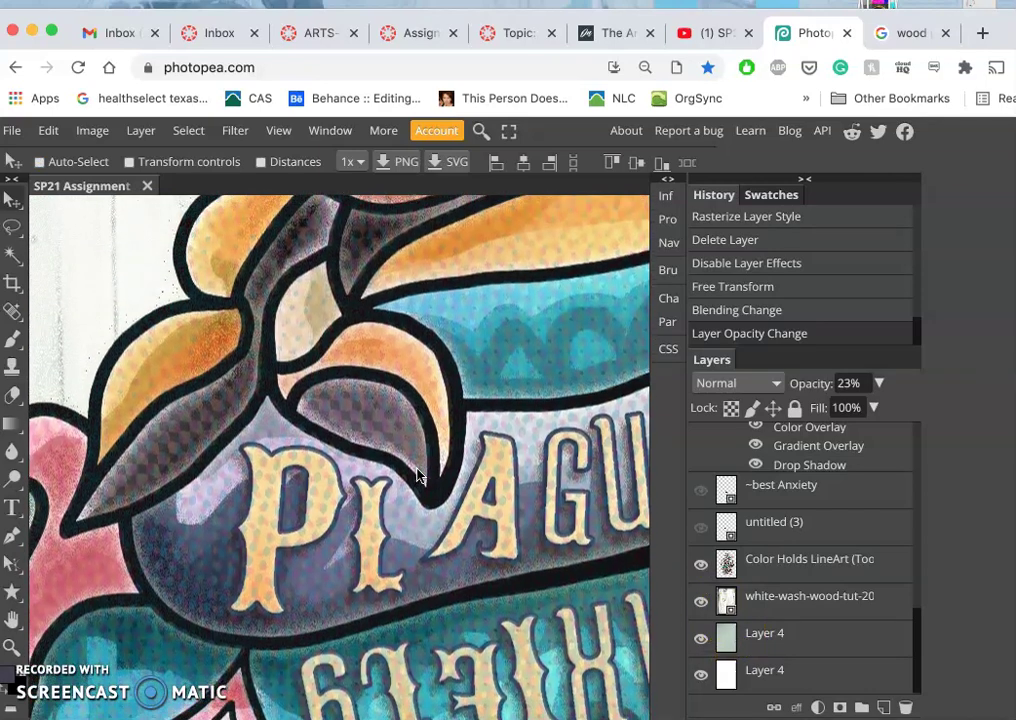
pyautogui.scroll(-2, 417, 474)
# Step: Select the untitled (3) copy layer in the Layers panel
pyautogui.scroll(-3, 460, 492)
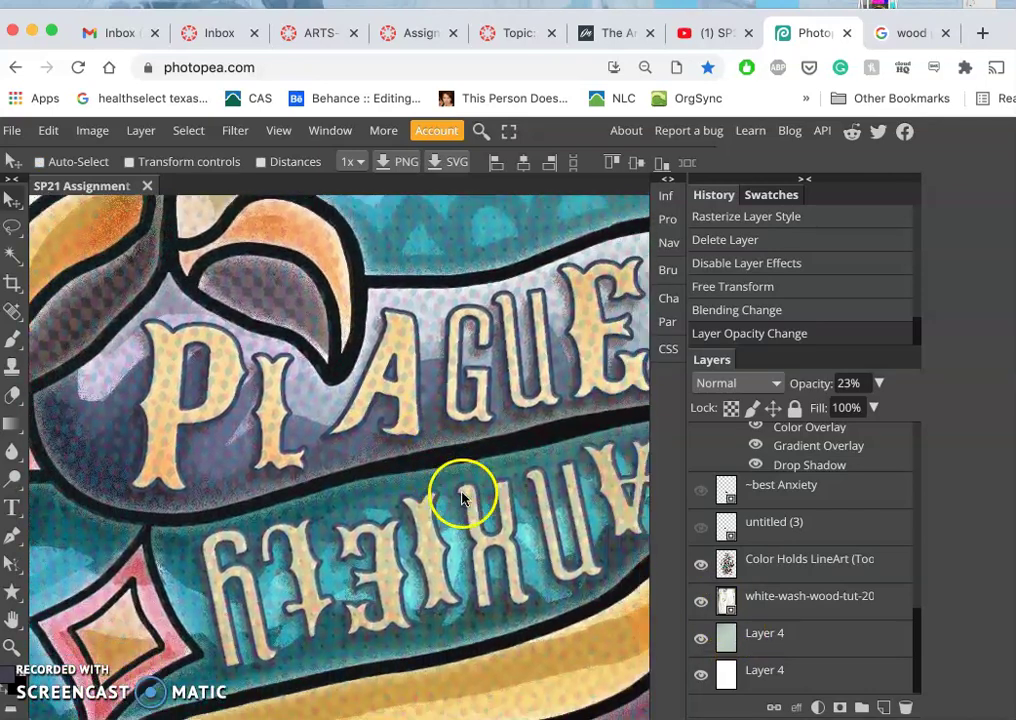
pyautogui.scroll(3, 828, 490)
pyautogui.scroll(2, 823, 495)
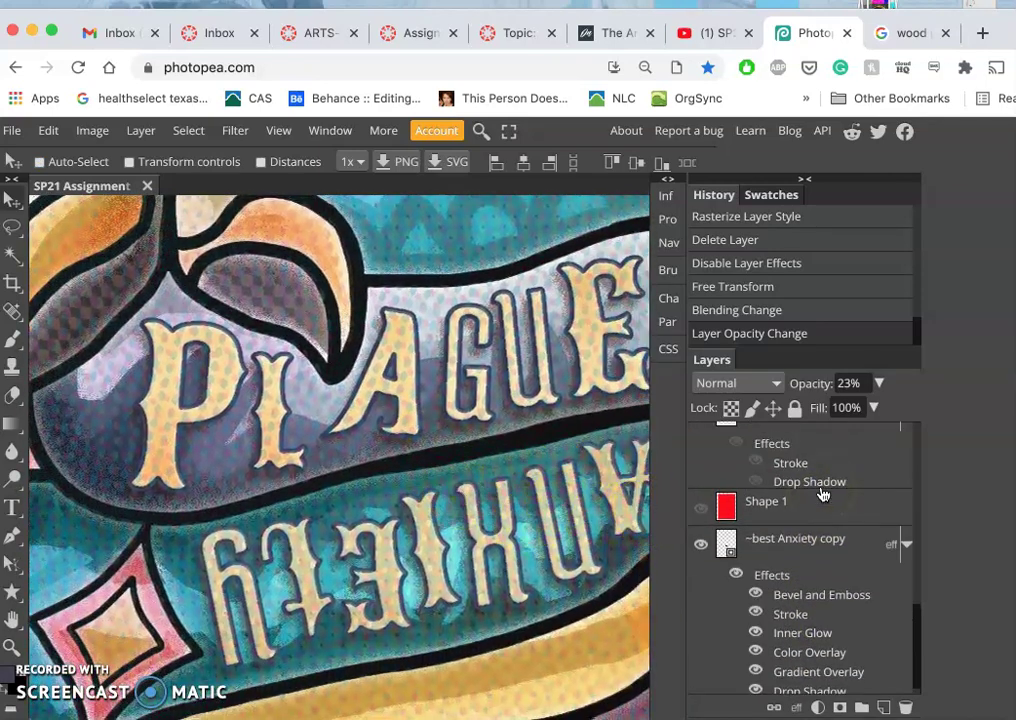
pyautogui.scroll(3, 823, 495)
pyautogui.scroll(-2, 823, 495)
pyautogui.scroll(-3, 823, 495)
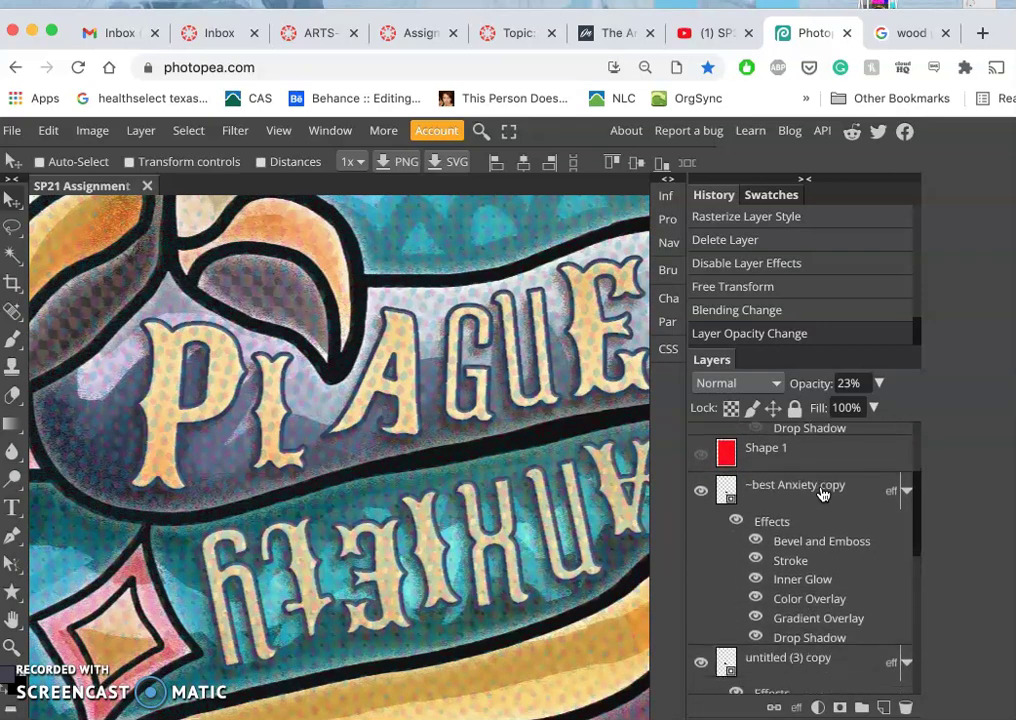
pyautogui.click(800, 490)
pyautogui.scroll(-2, 785, 540)
pyautogui.click(780, 586)
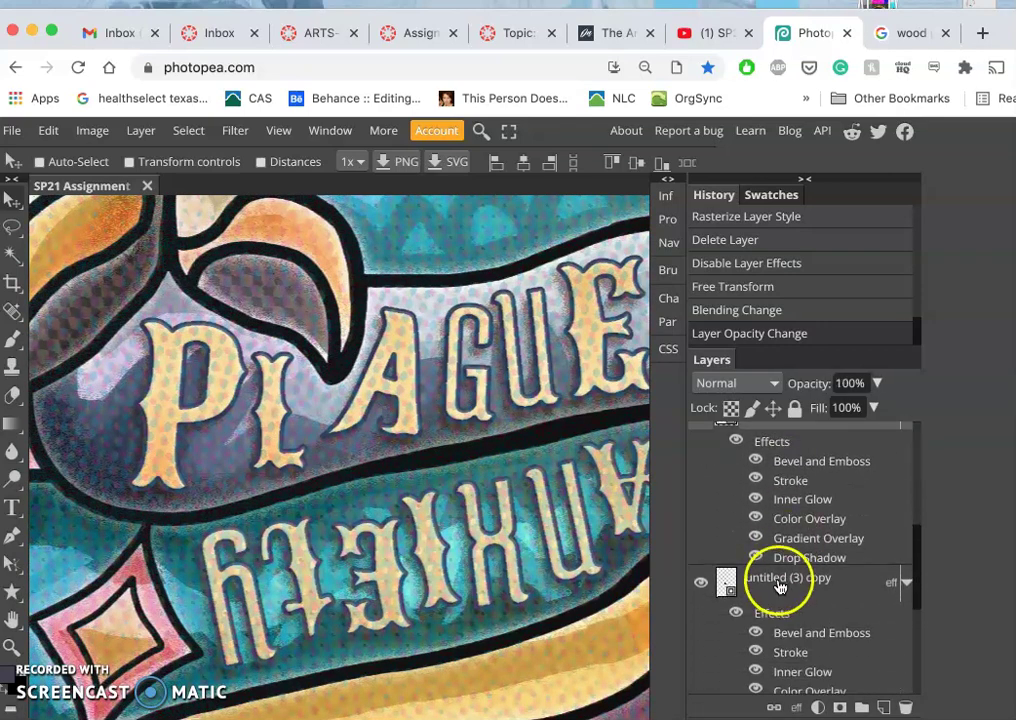
# Step: Move the selected layer in the stacking order with Ctrl+[, then pan the canvas
pyautogui.scroll(-2, 780, 586)
pyautogui.scroll(1, 780, 586)
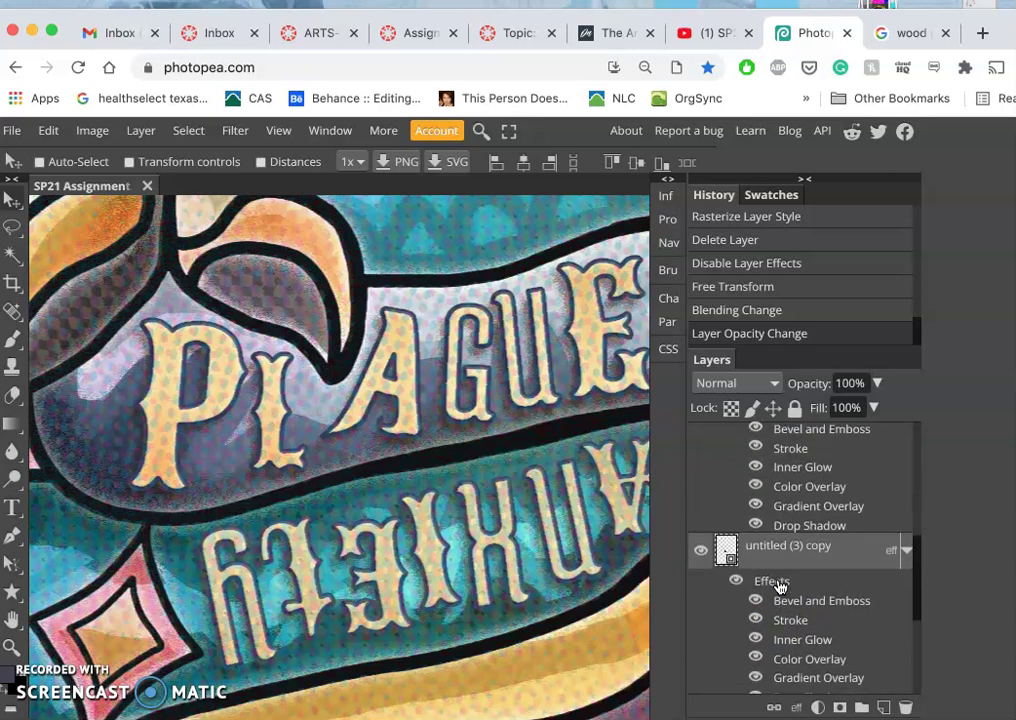
pyautogui.hotkey('ctrl', '[')
pyautogui.hotkey('ctrl', '[')
pyautogui.hotkey('ctrl', '[')
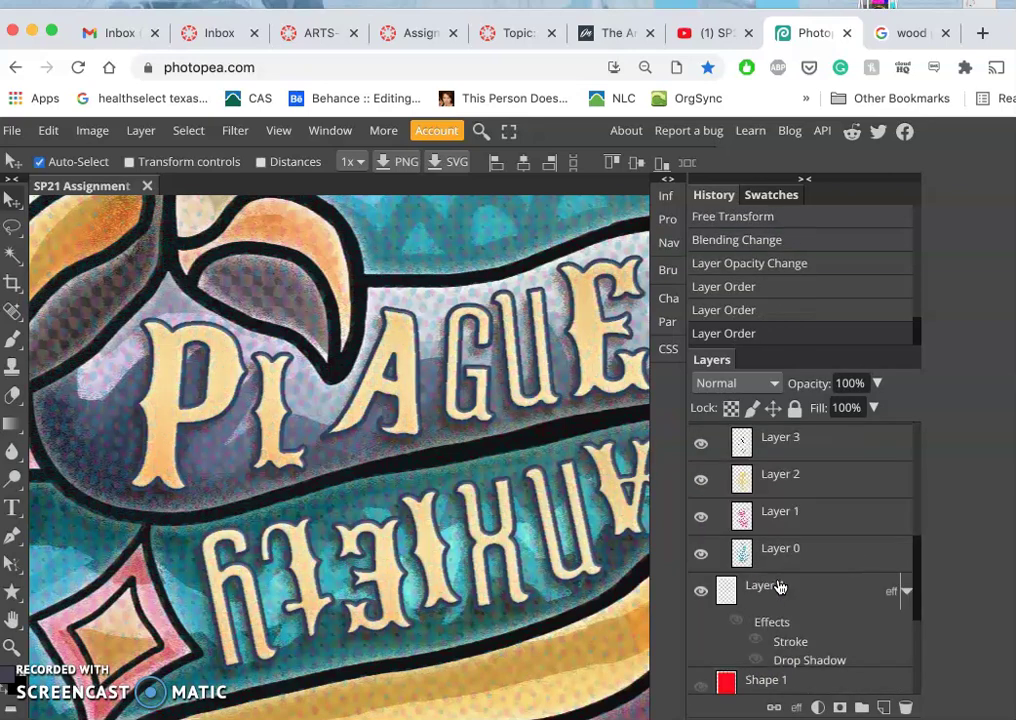
pyautogui.click(447, 465)
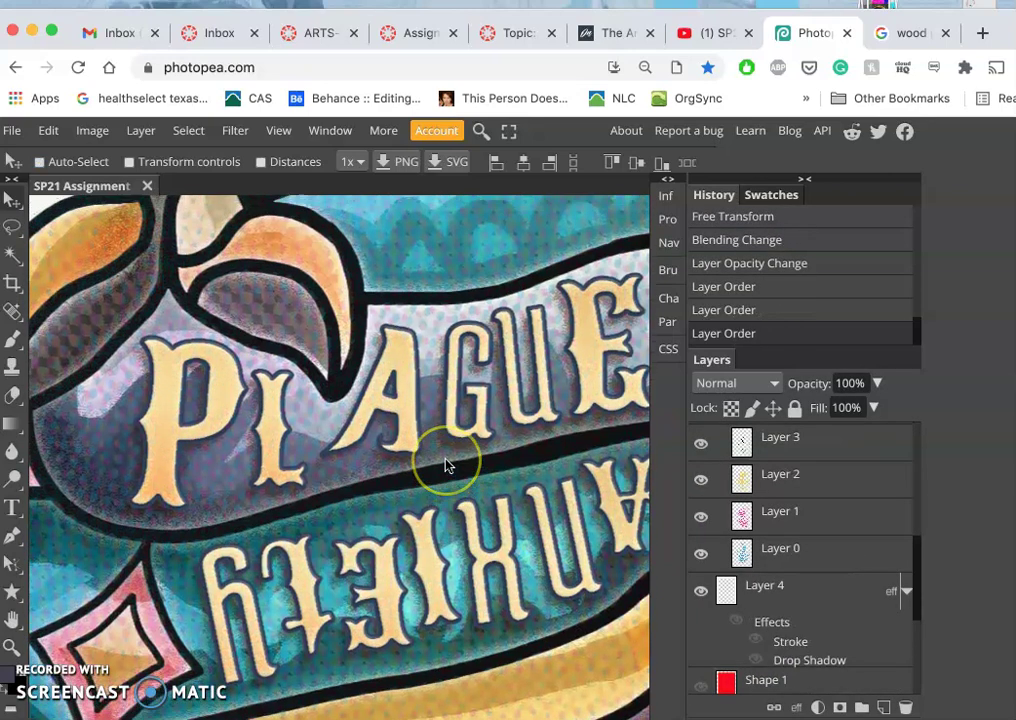
pyautogui.scroll(3, 447, 465)
pyautogui.scroll(3, 447, 465)
pyautogui.scroll(2, 447, 465)
pyautogui.scroll(2, 447, 465)
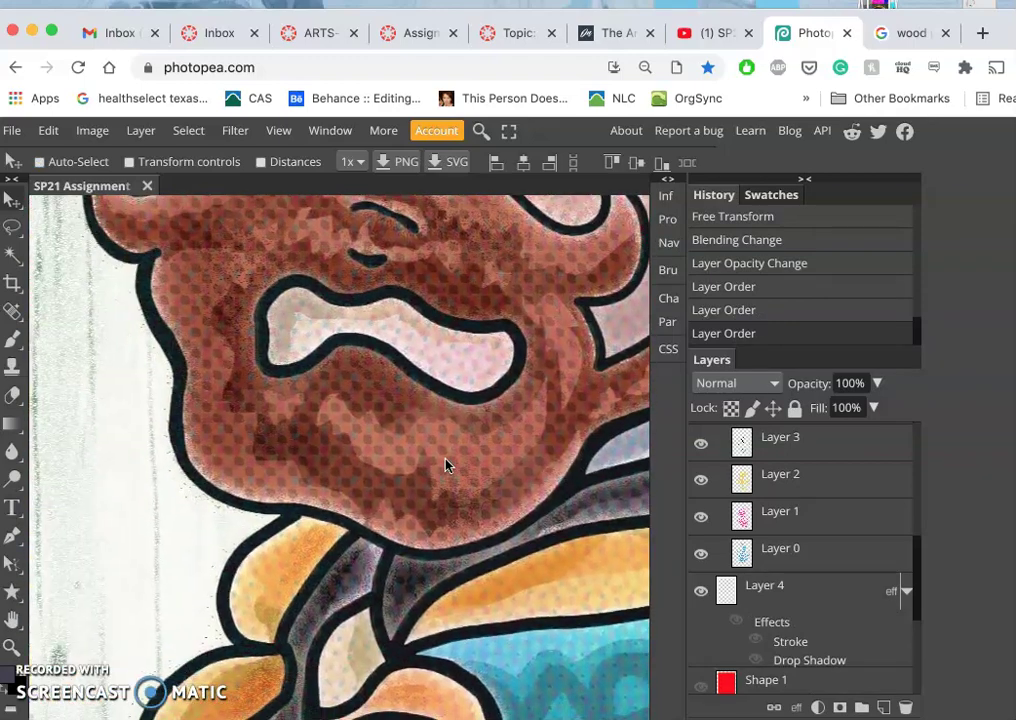
pyautogui.scroll(2, 447, 465)
pyautogui.scroll(2, 447, 465)
pyautogui.scroll(3, 447, 465)
pyautogui.scroll(3, 447, 465)
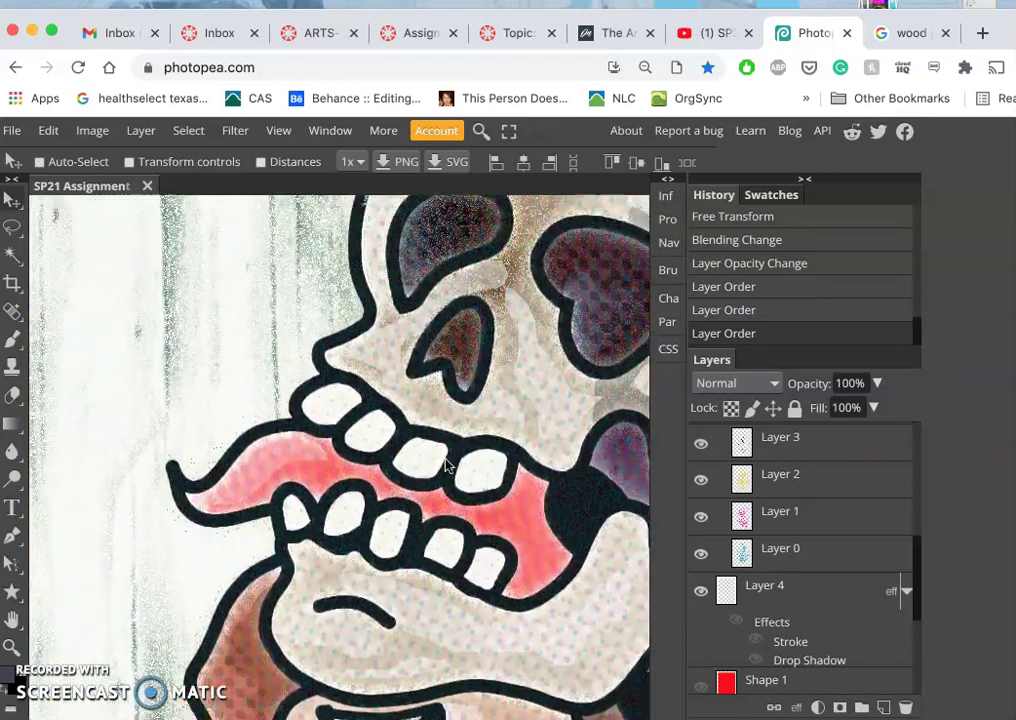
pyautogui.scroll(3, 447, 465)
pyautogui.scroll(3, 447, 465)
pyautogui.scroll(2, 447, 465)
pyautogui.scroll(3, 447, 465)
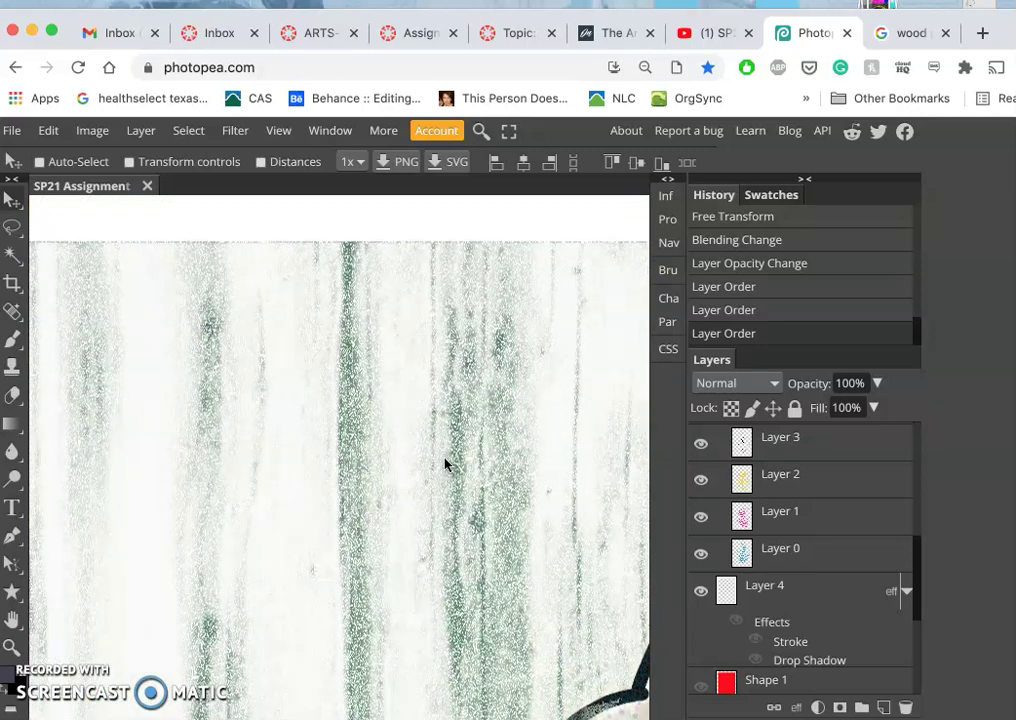
pyautogui.scroll(1, 447, 465)
# Step: Make the red Shape 1 layer visible and zoom out to see the whole card
pyautogui.scroll(-5, 838, 558)
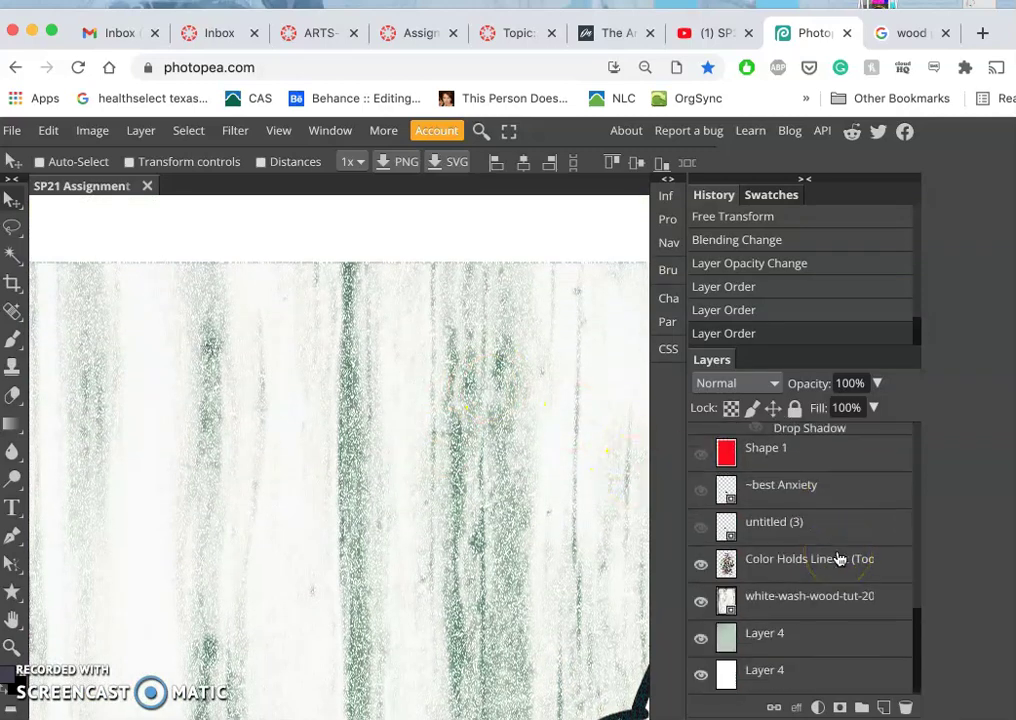
pyautogui.click(790, 462)
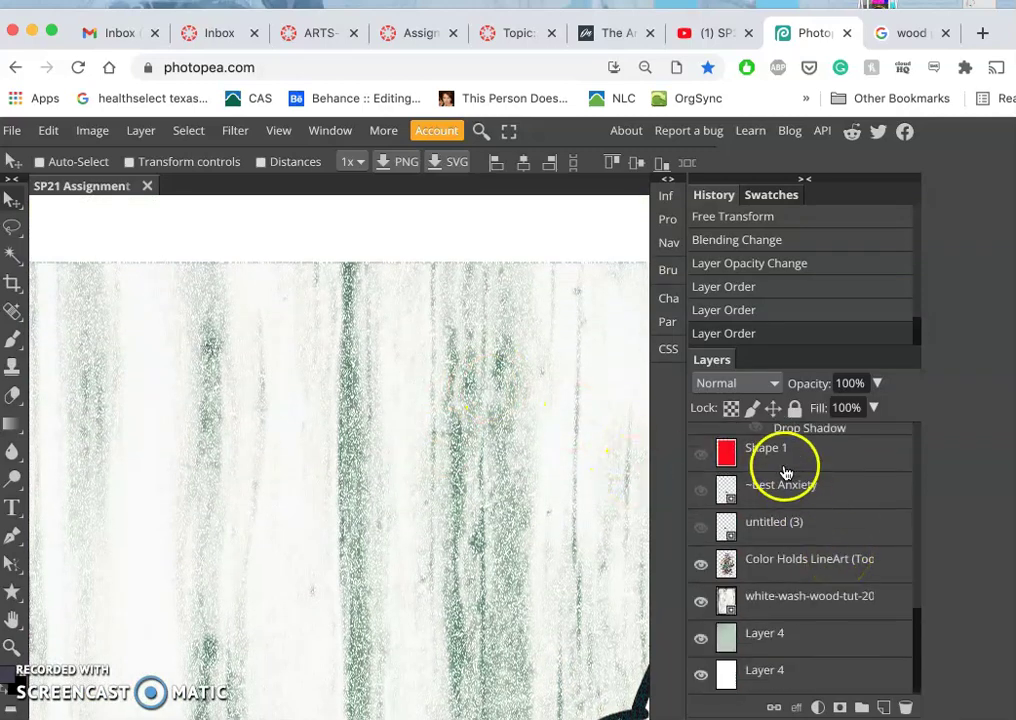
pyautogui.click(702, 456)
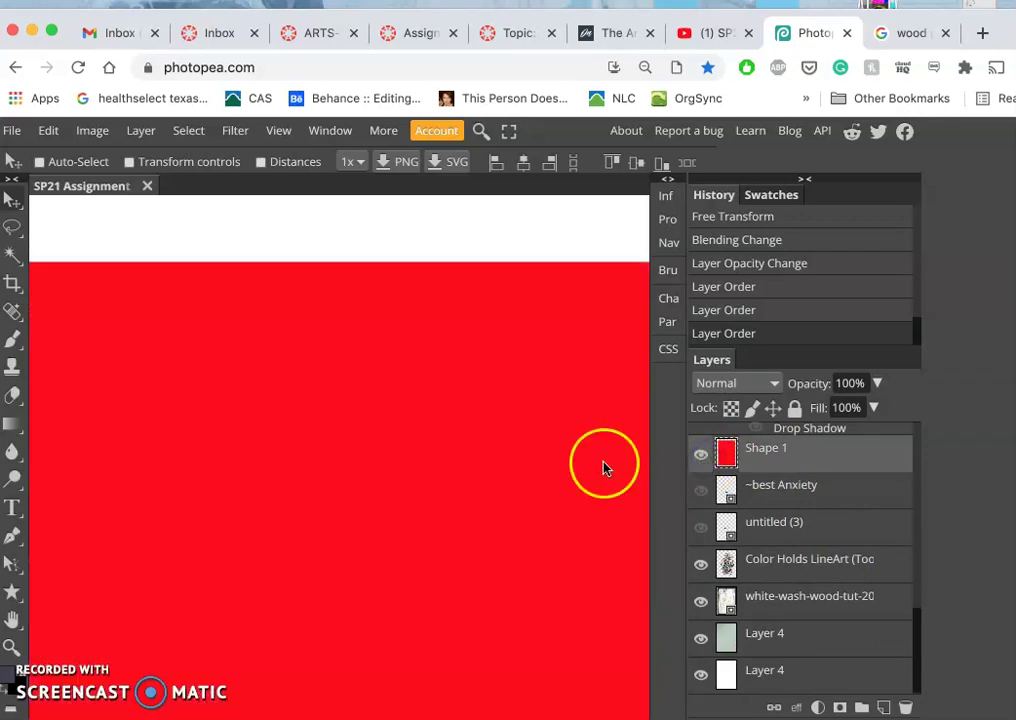
pyautogui.scroll(-2, 603, 467)
pyautogui.scroll(-2, 603, 467)
pyautogui.scroll(-2, 603, 467)
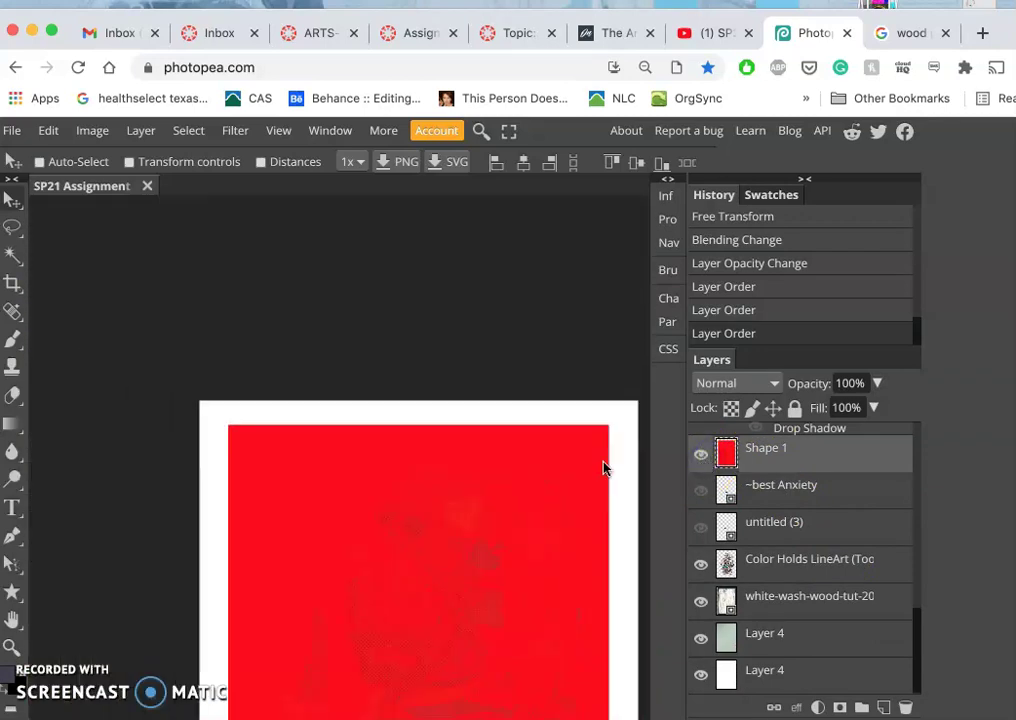
pyautogui.scroll(-4, 603, 467)
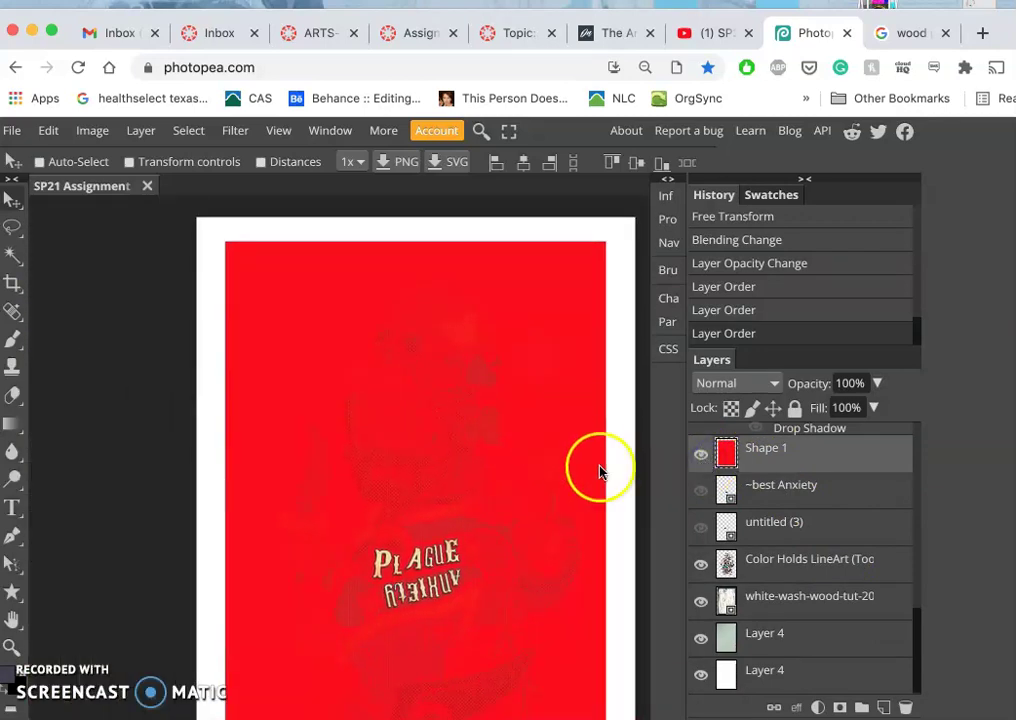
pyautogui.scroll(3, 750, 462)
pyautogui.scroll(-2, 779, 477)
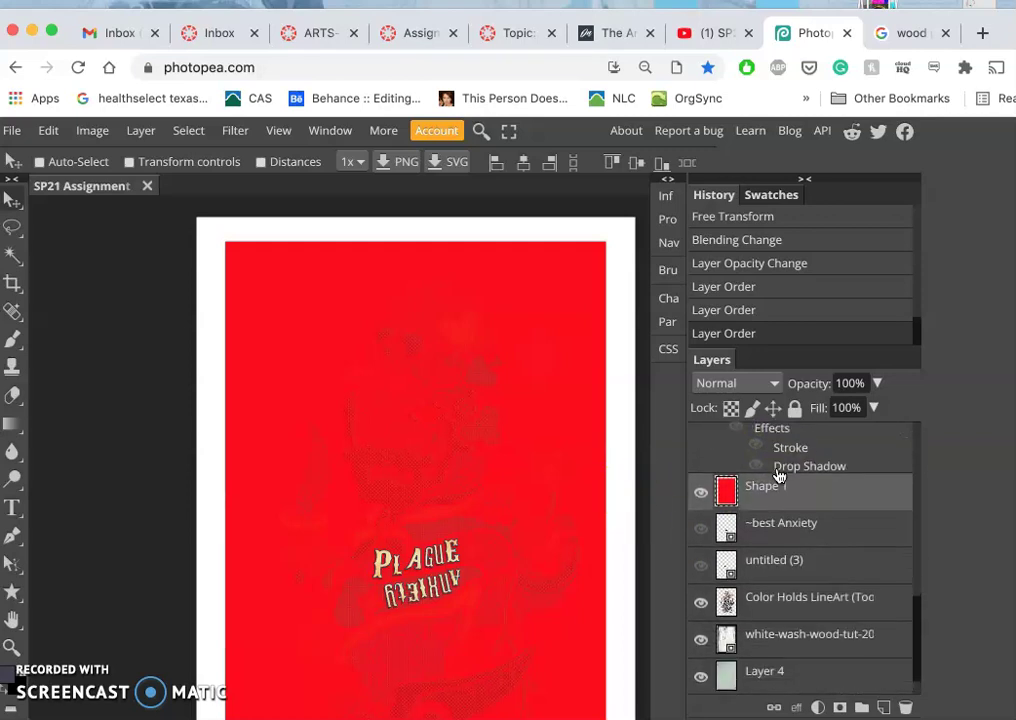
pyautogui.click(765, 490)
# Step: Open the Filter Gallery from the Filter menu
pyautogui.click(236, 131)
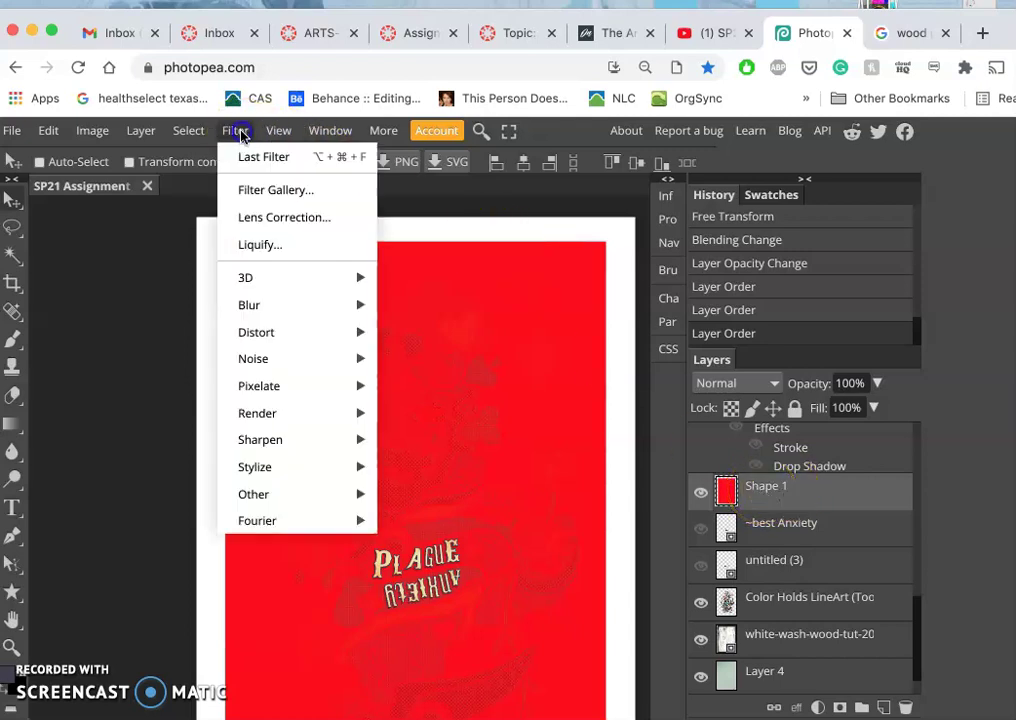
pyautogui.click(257, 191)
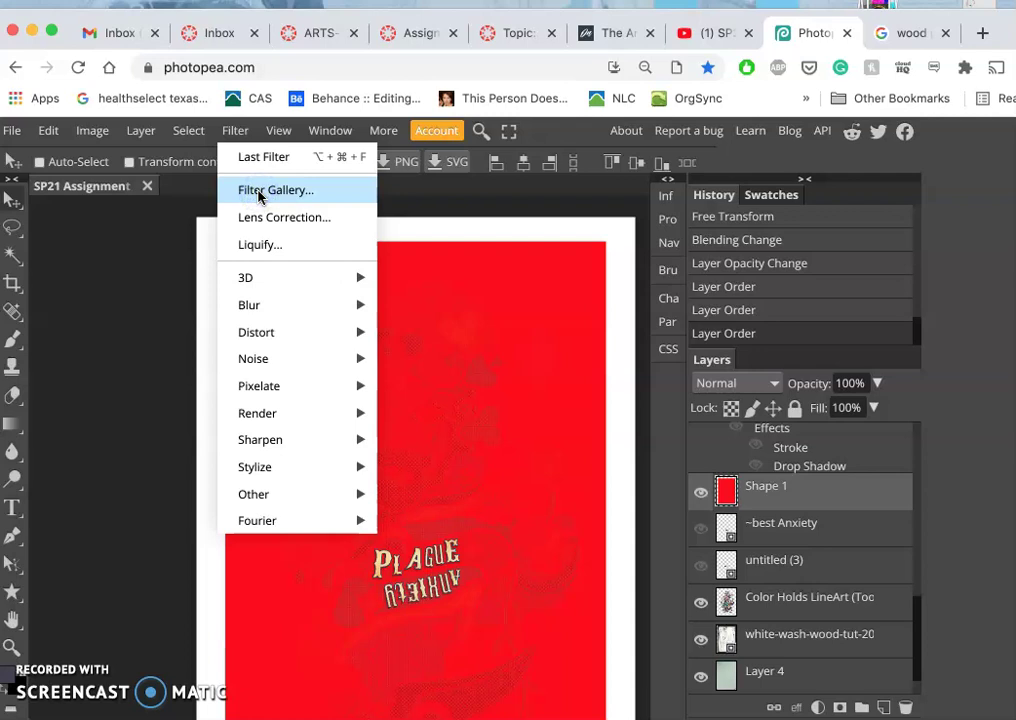
pyautogui.click(258, 193)
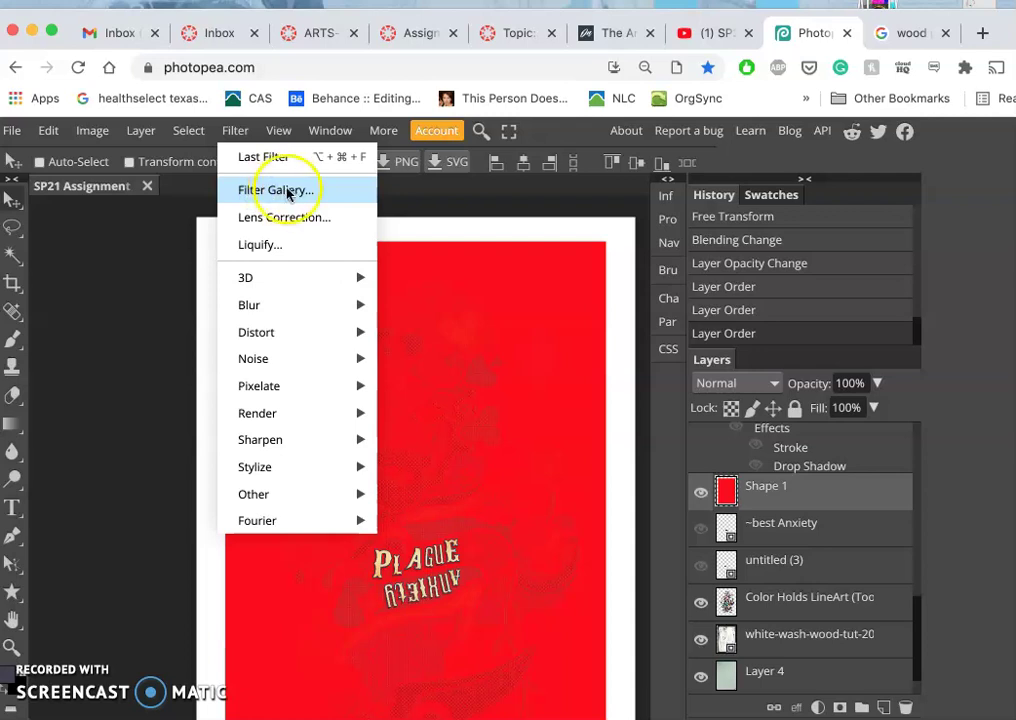
pyautogui.click(285, 193)
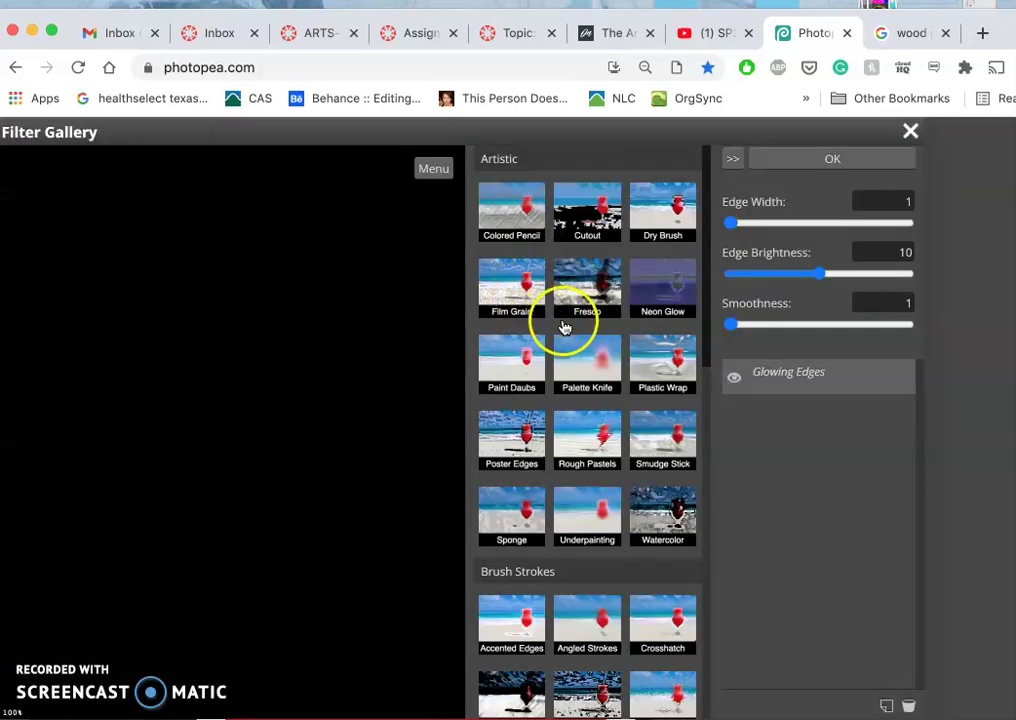
# Step: Scroll to the Sketch filters and pick the Halftone Pattern thumbnail
pyautogui.scroll(-2, 558, 345)
pyautogui.scroll(-2, 558, 345)
pyautogui.scroll(-4, 558, 345)
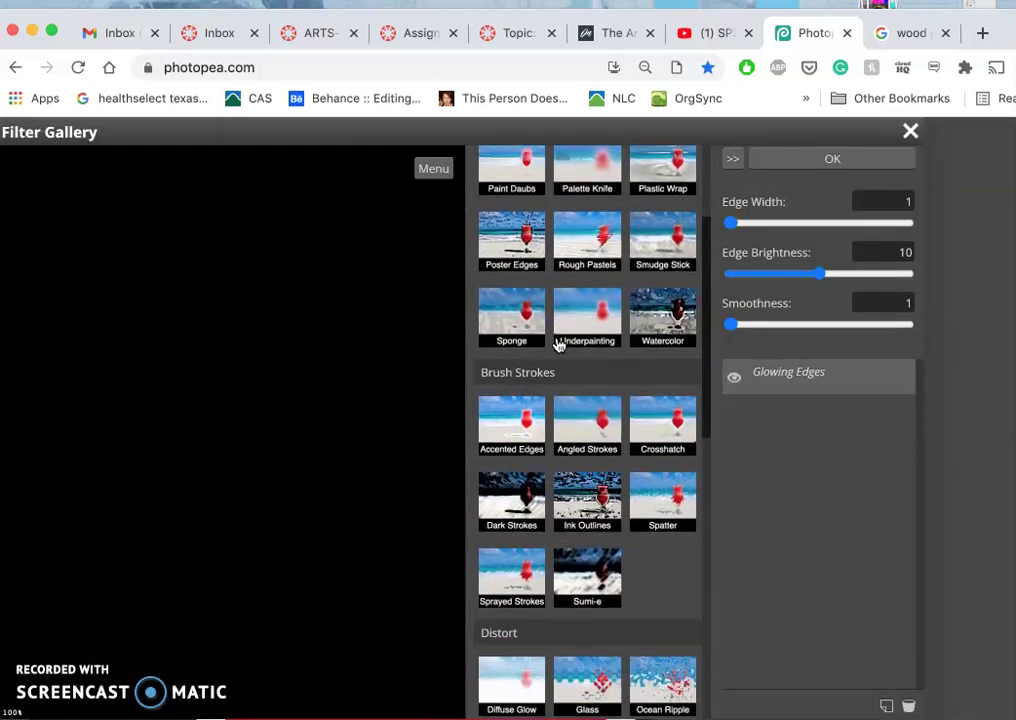
pyautogui.scroll(-4, 558, 345)
pyautogui.scroll(-1, 558, 345)
pyautogui.scroll(-5, 558, 345)
pyautogui.scroll(-5, 558, 345)
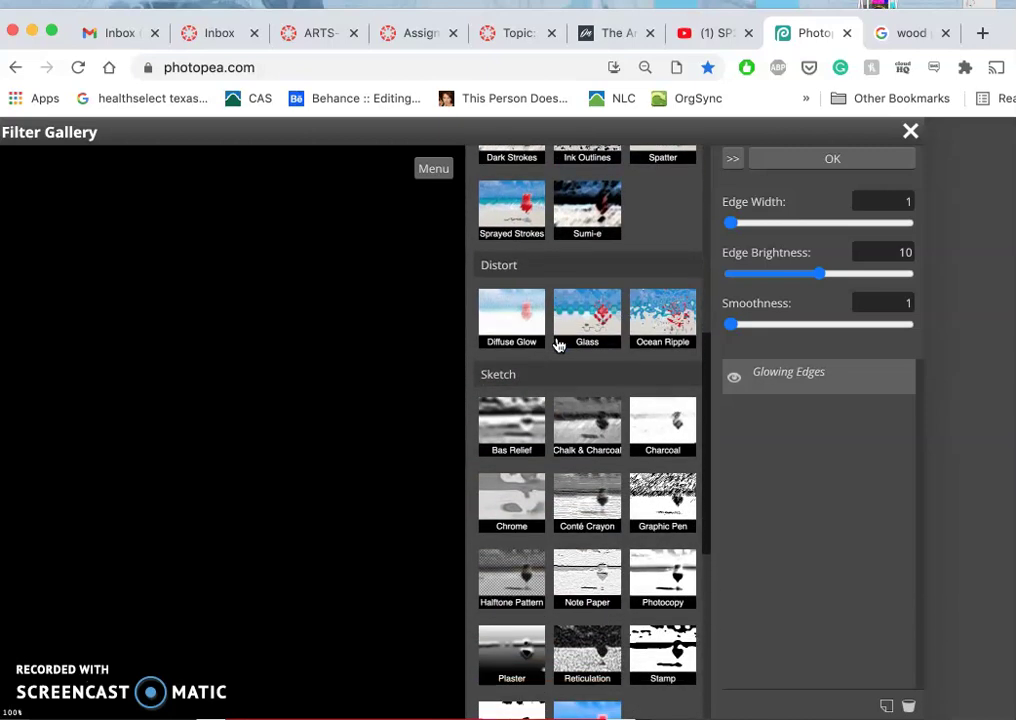
pyautogui.scroll(-2, 558, 345)
pyautogui.scroll(-2, 558, 345)
pyautogui.scroll(-1, 558, 345)
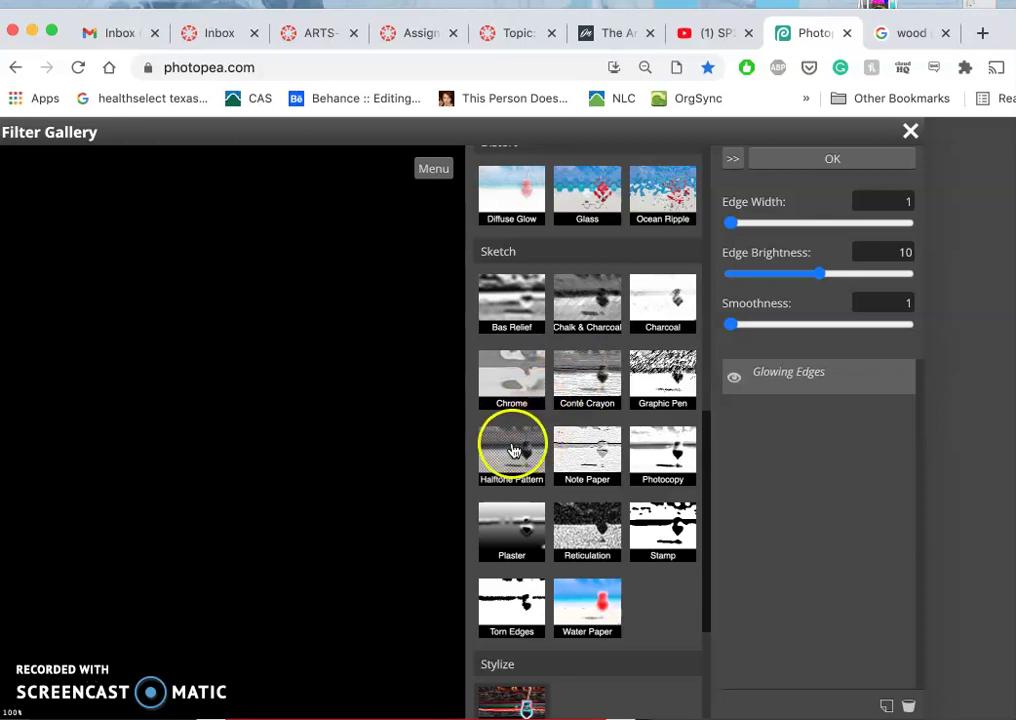
pyautogui.click(512, 465)
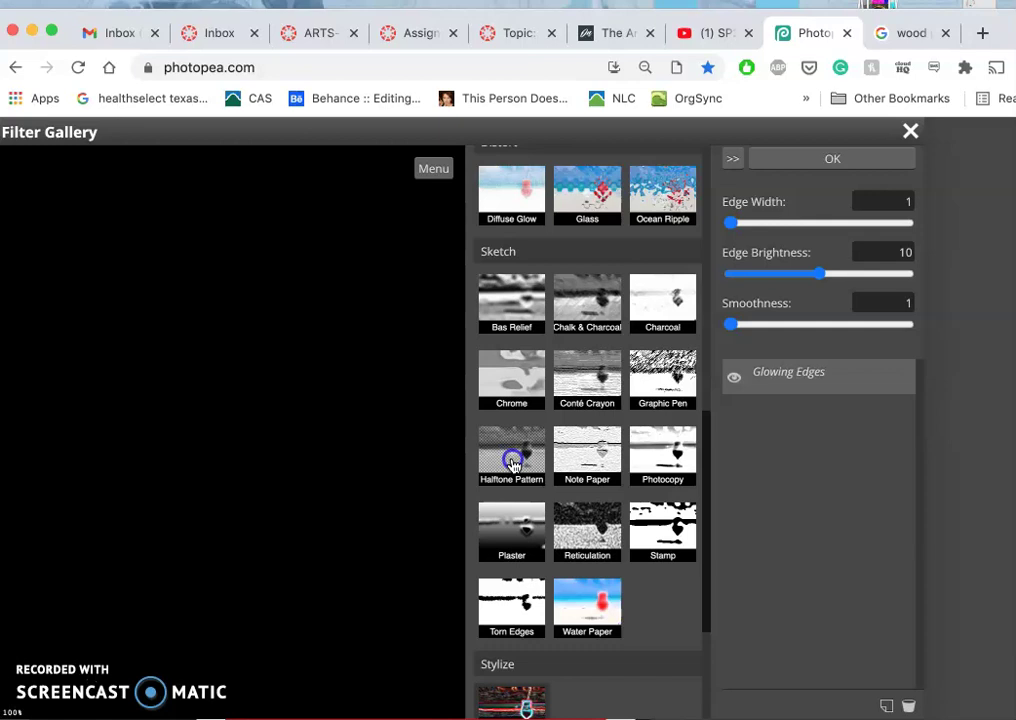
# Step: Give the Halftone Pattern filter size 5 and contrast 27
pyautogui.click(513, 465)
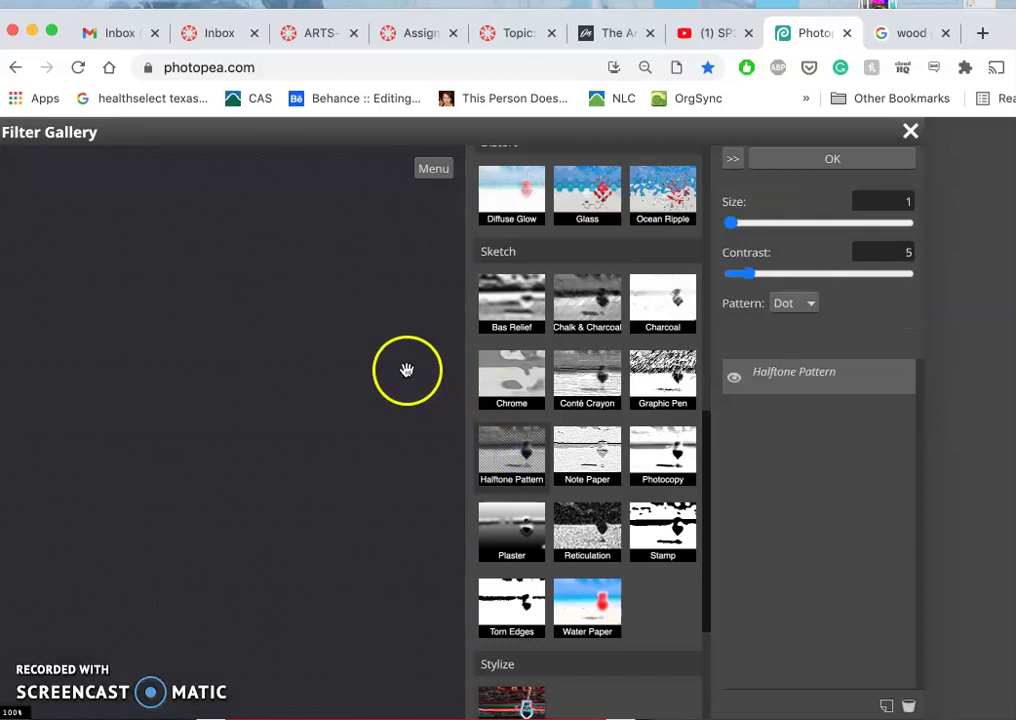
pyautogui.click(785, 224)
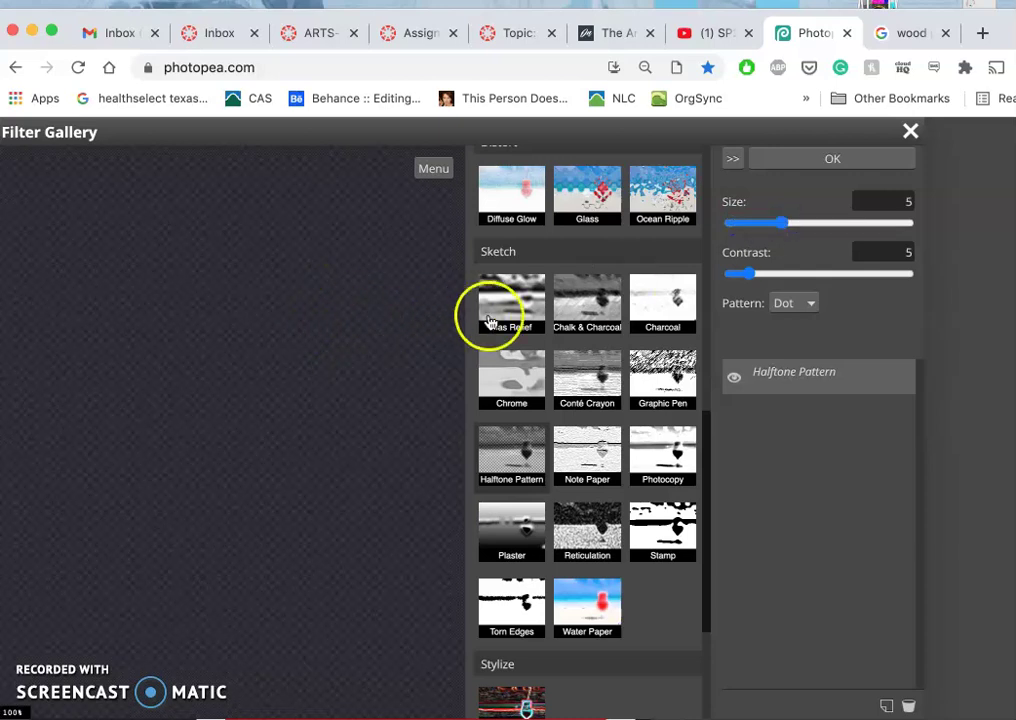
pyautogui.moveTo(749, 273); pyautogui.dragTo(824, 276)
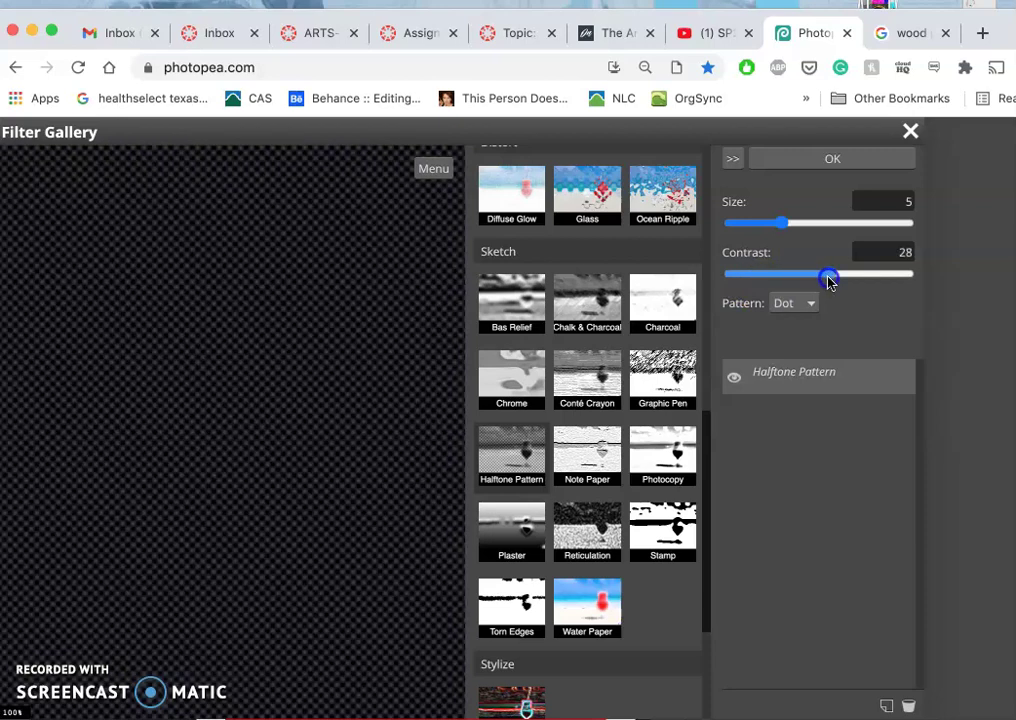
# Step: Try the Circle and Line pattern types, then settle on Dot and confirm
pyautogui.click(808, 304)
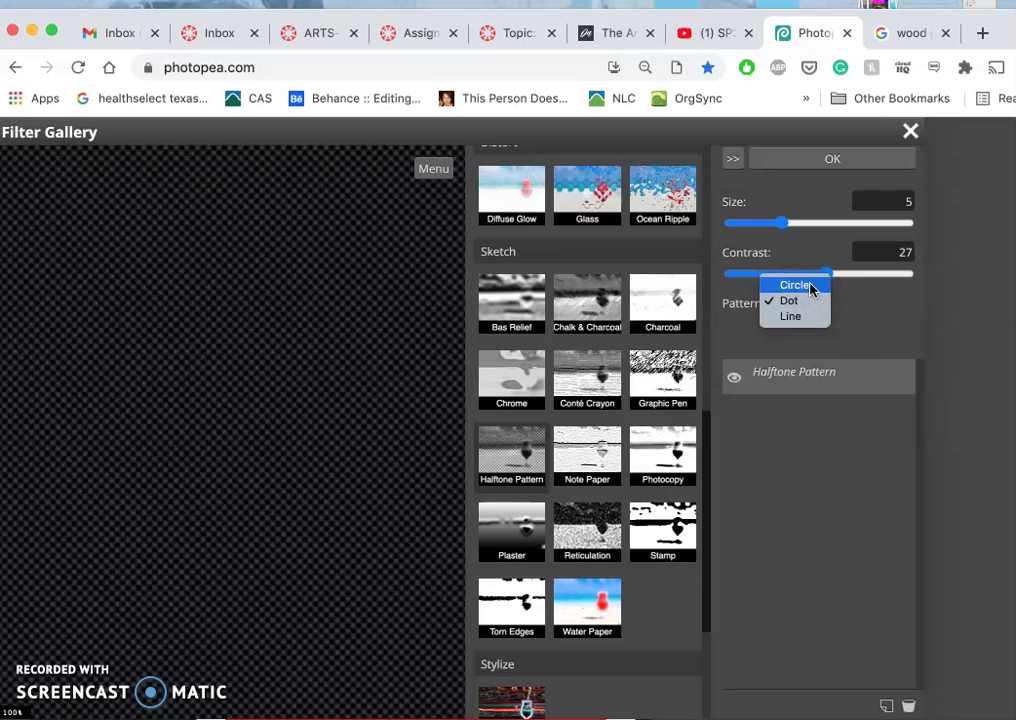
pyautogui.press('Escape')
pyautogui.press('Up')
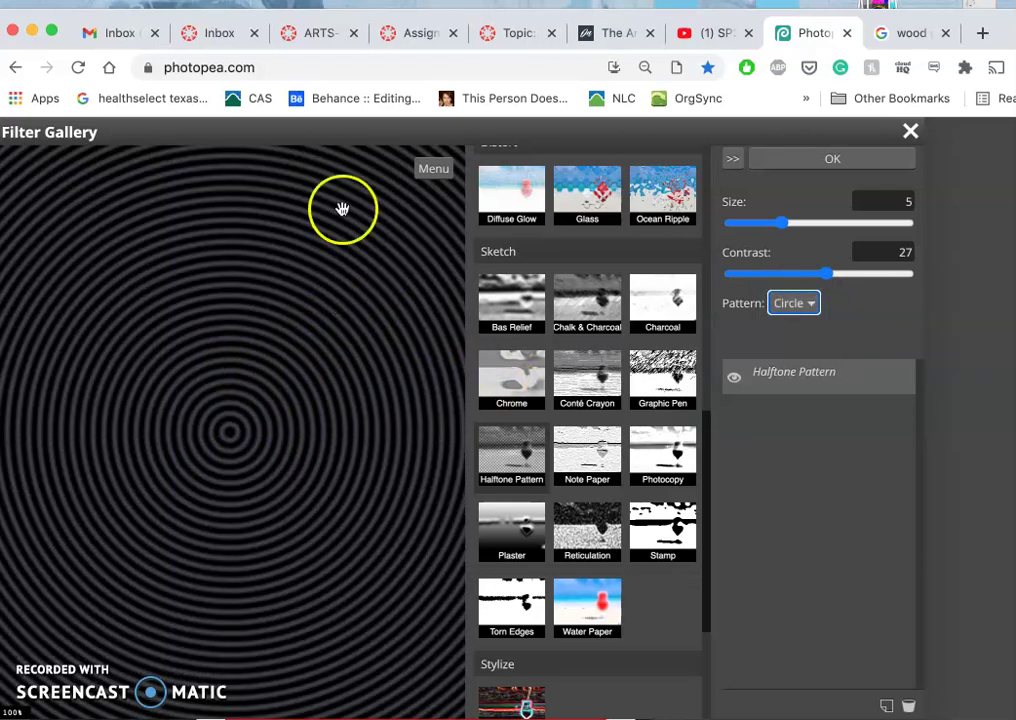
pyautogui.click(808, 313)
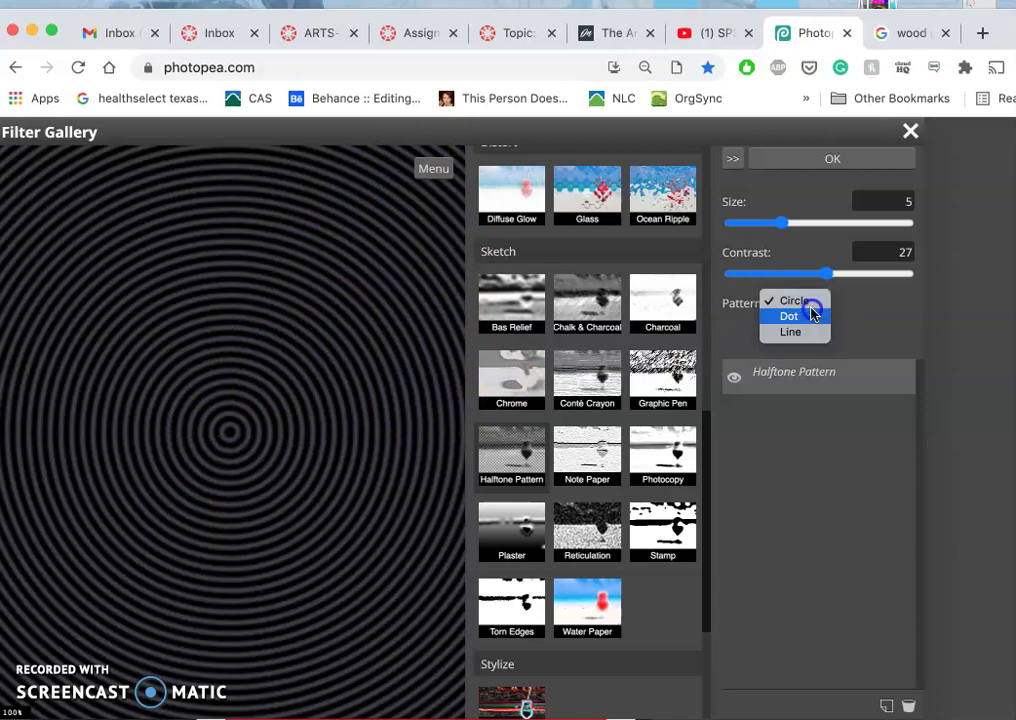
pyautogui.click(806, 335)
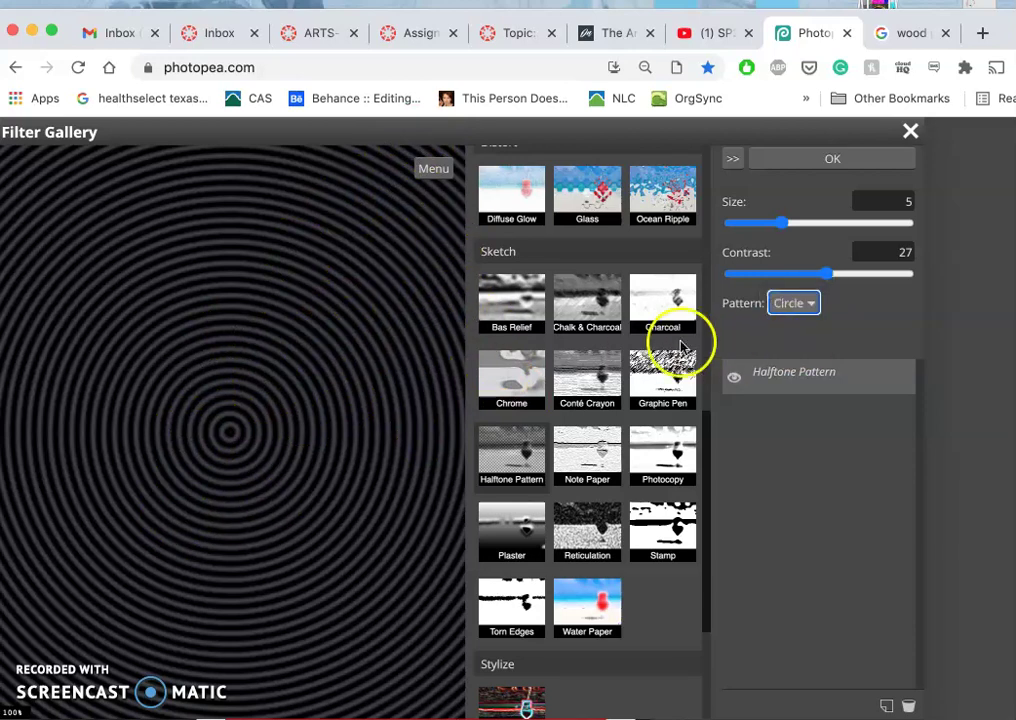
pyautogui.press('Down')
pyautogui.press('Down')
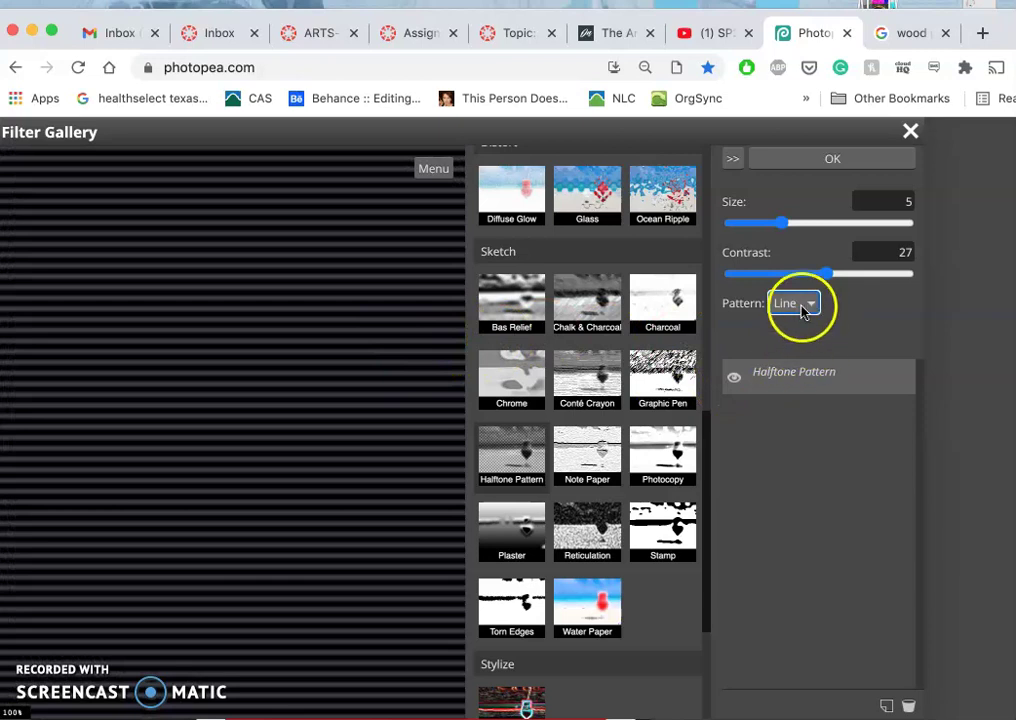
pyautogui.click(803, 303)
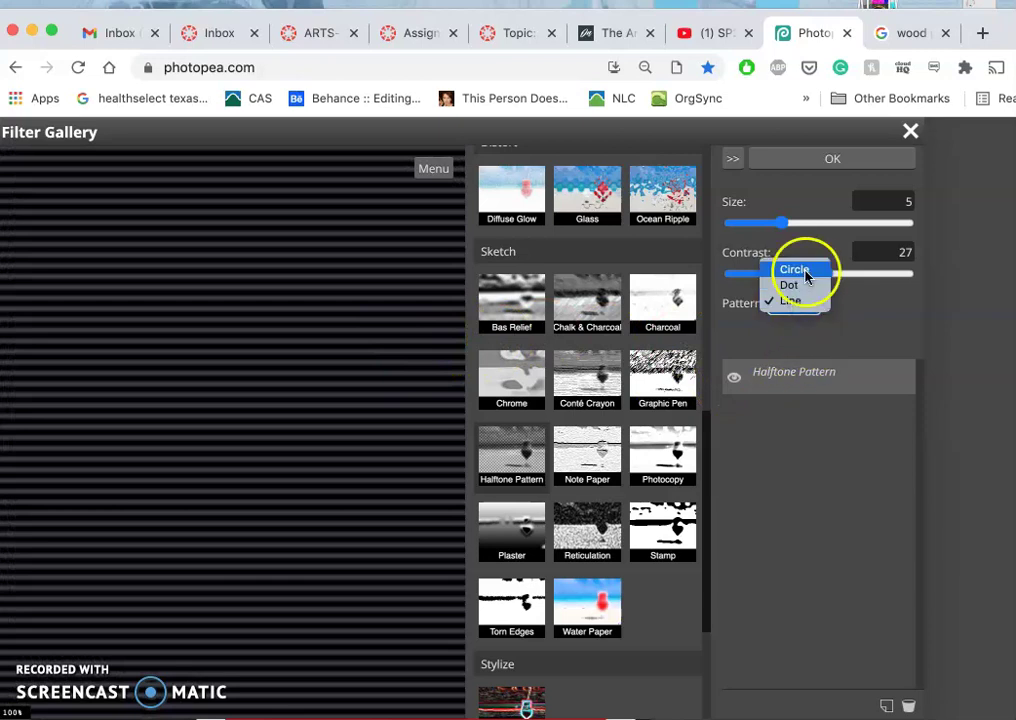
pyautogui.press('Escape')
pyautogui.press('Up')
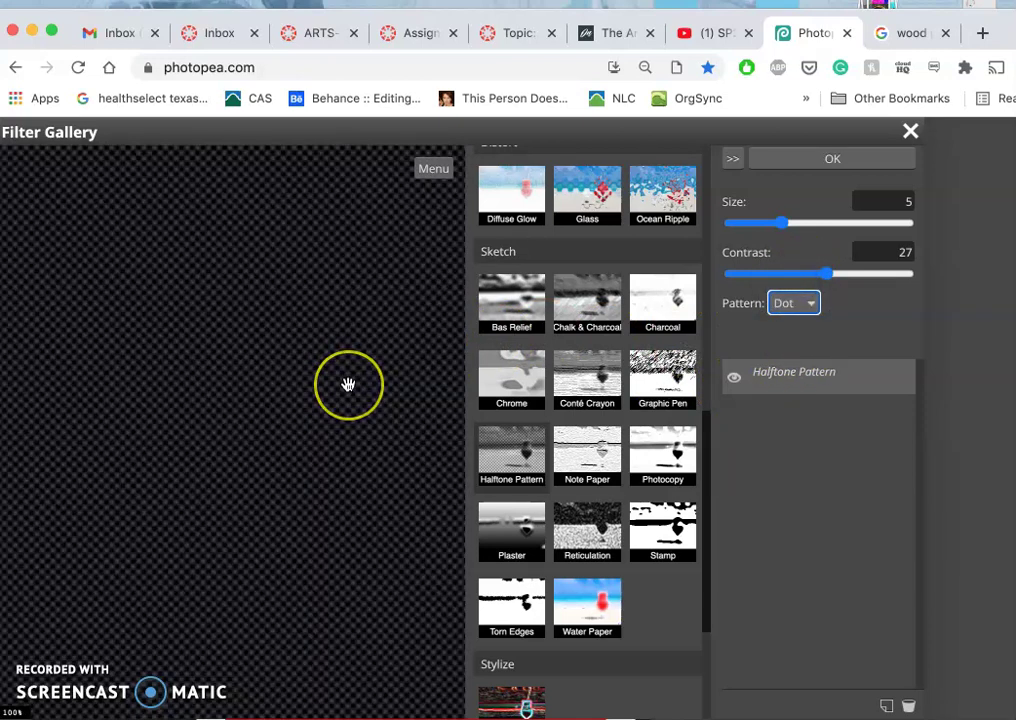
pyautogui.click(866, 160)
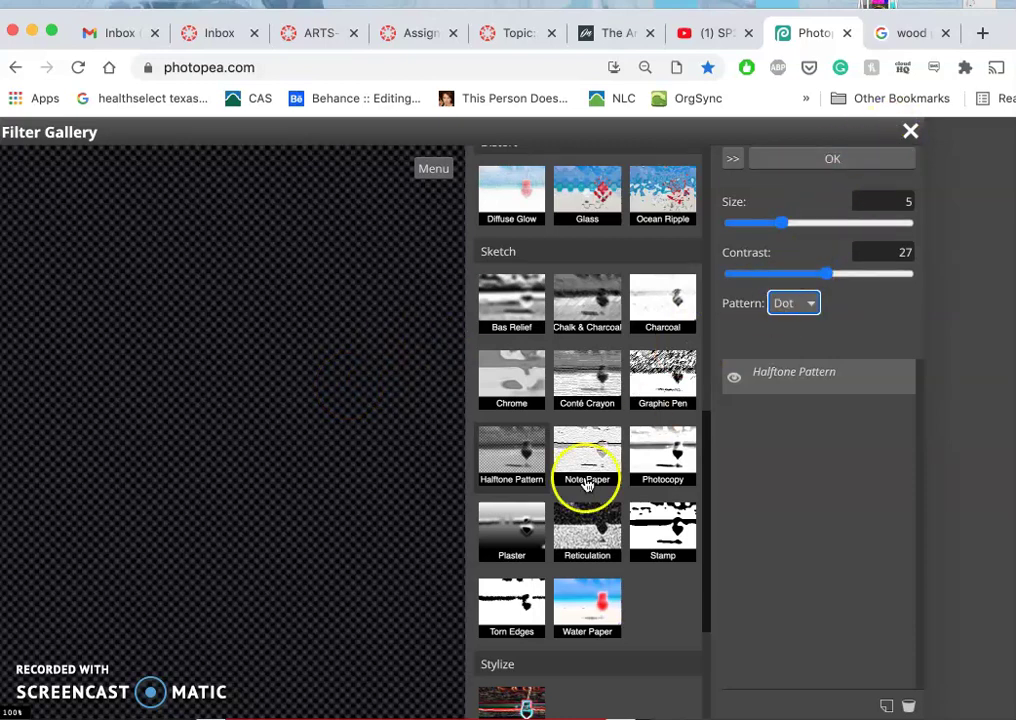
pyautogui.click(503, 462)
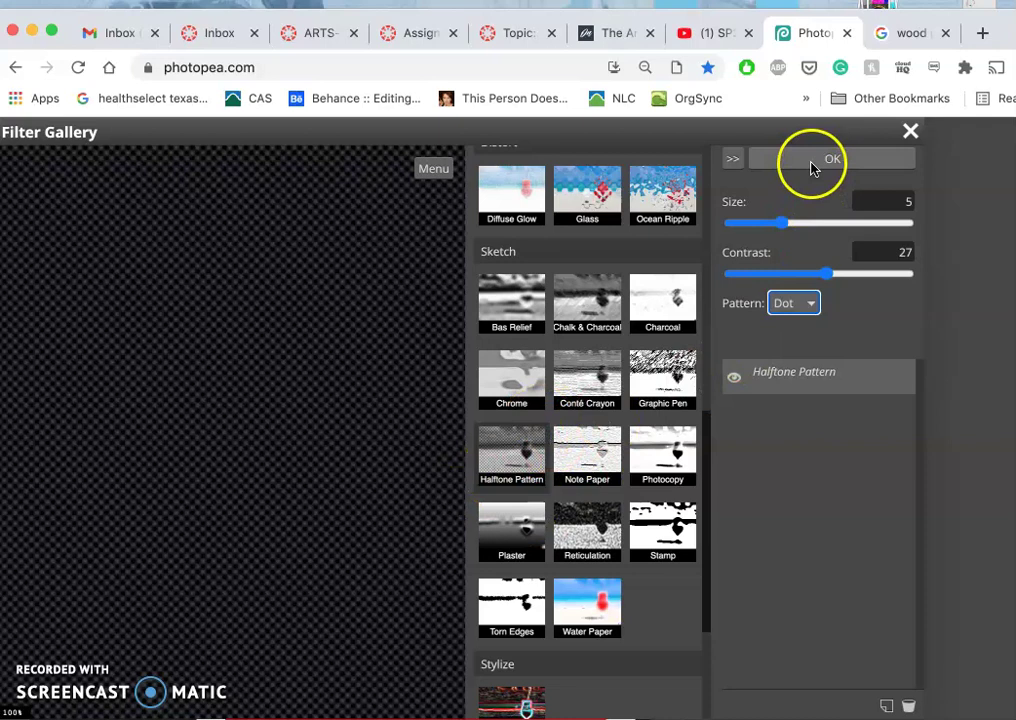
pyautogui.click(812, 165)
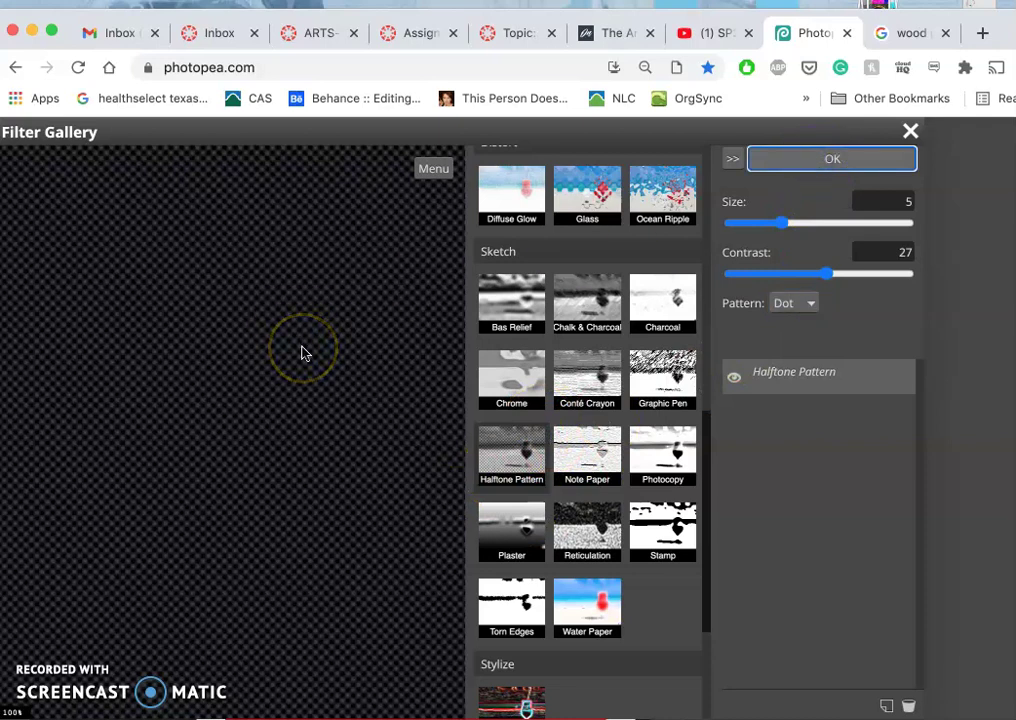
# Step: Apply the dot Halftone Pattern to Shape 1 and zoom in on the resulting dots
pyautogui.click(812, 160)
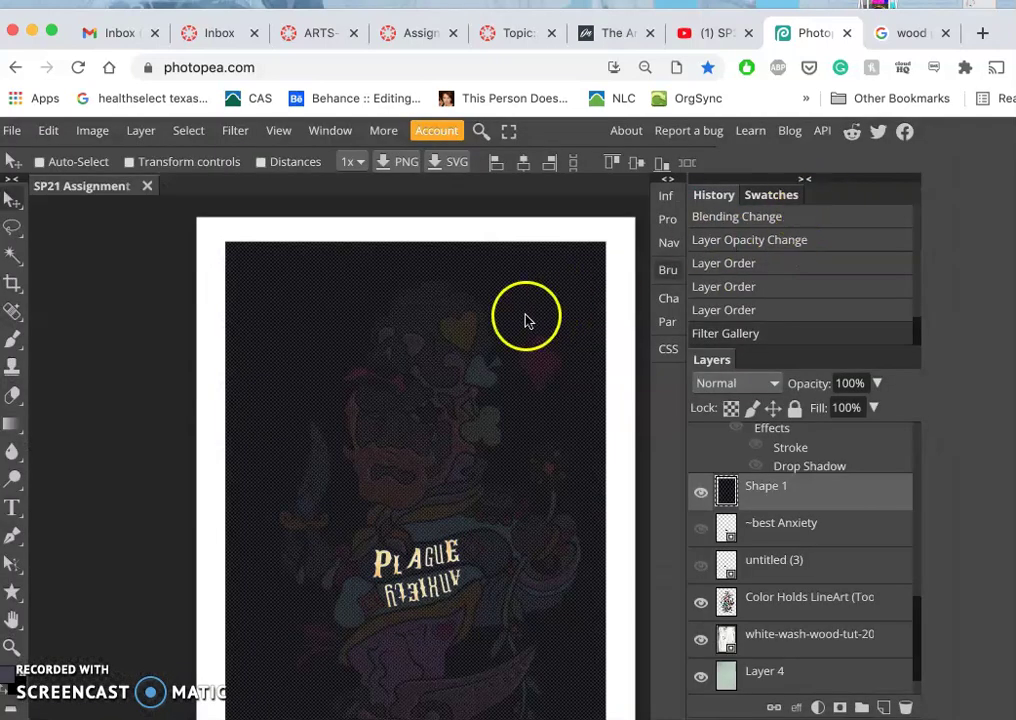
pyautogui.scroll(2, 476, 421)
pyautogui.scroll(2, 476, 421)
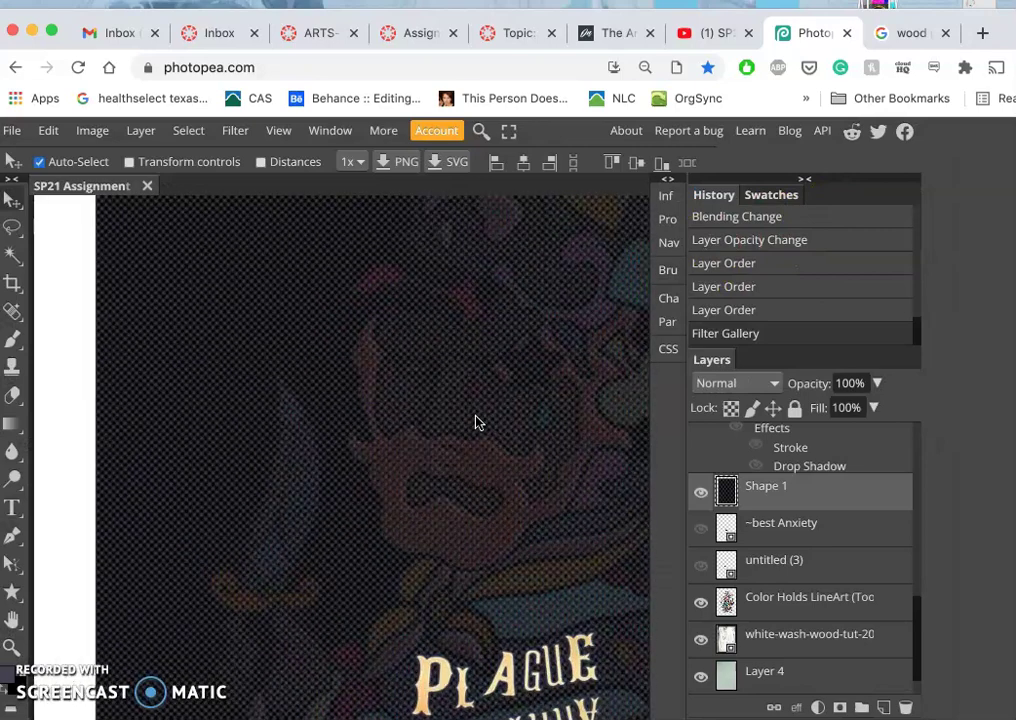
pyautogui.scroll(2, 476, 421)
pyautogui.scroll(2, 383, 453)
pyautogui.scroll(2, 383, 453)
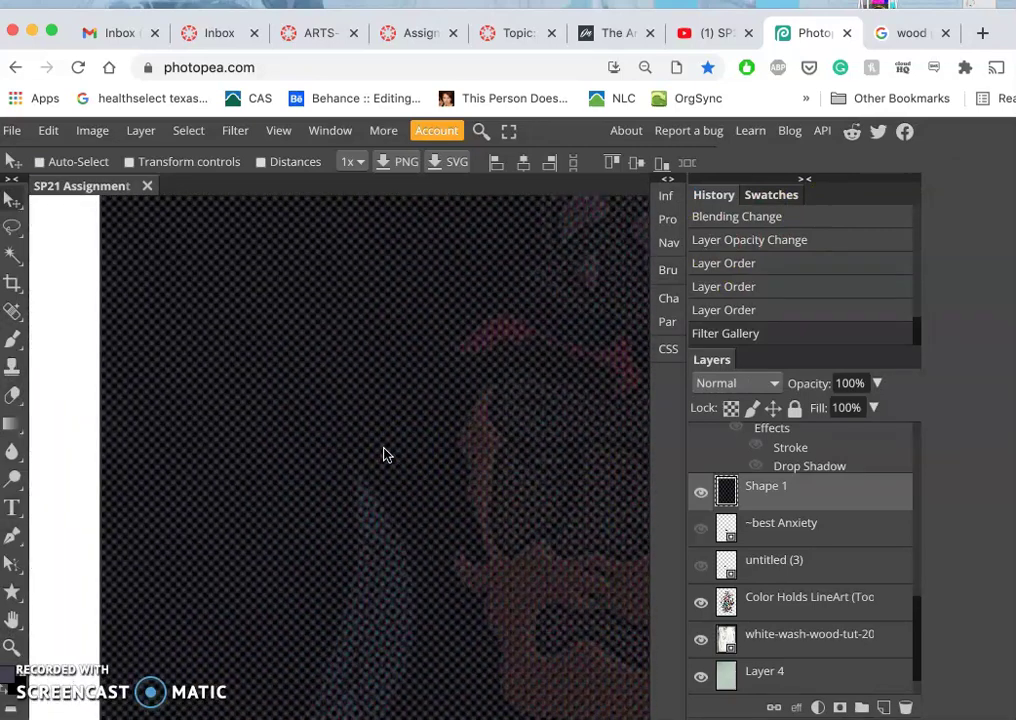
pyautogui.scroll(2, 383, 453)
pyautogui.scroll(2, 383, 453)
pyautogui.scroll(2, 370, 330)
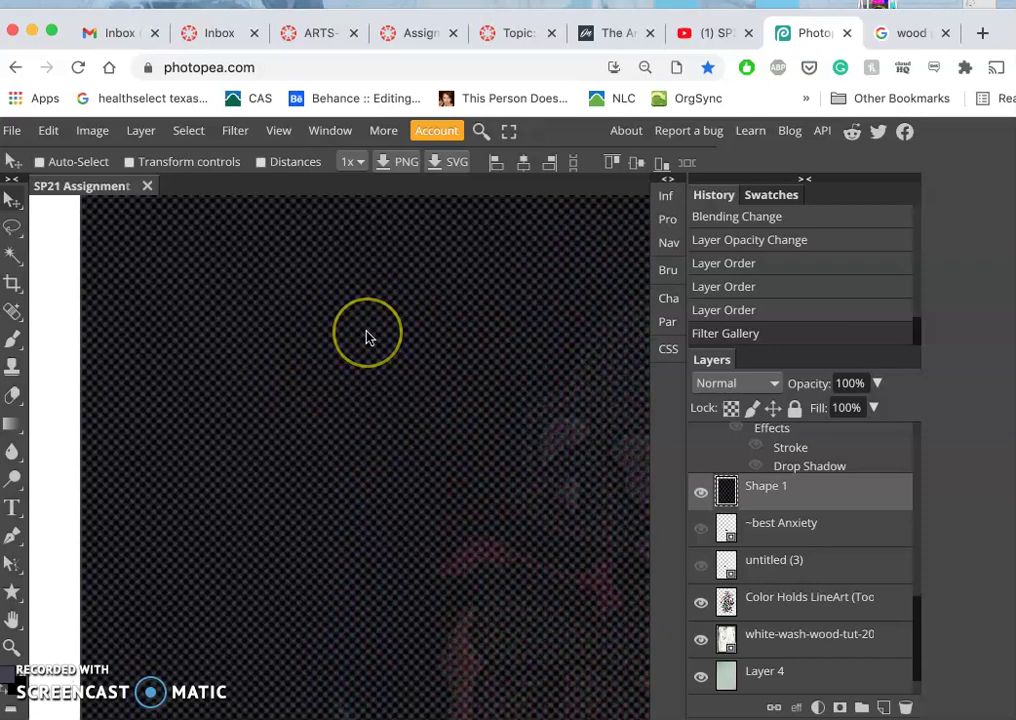
pyautogui.scroll(2, 367, 338)
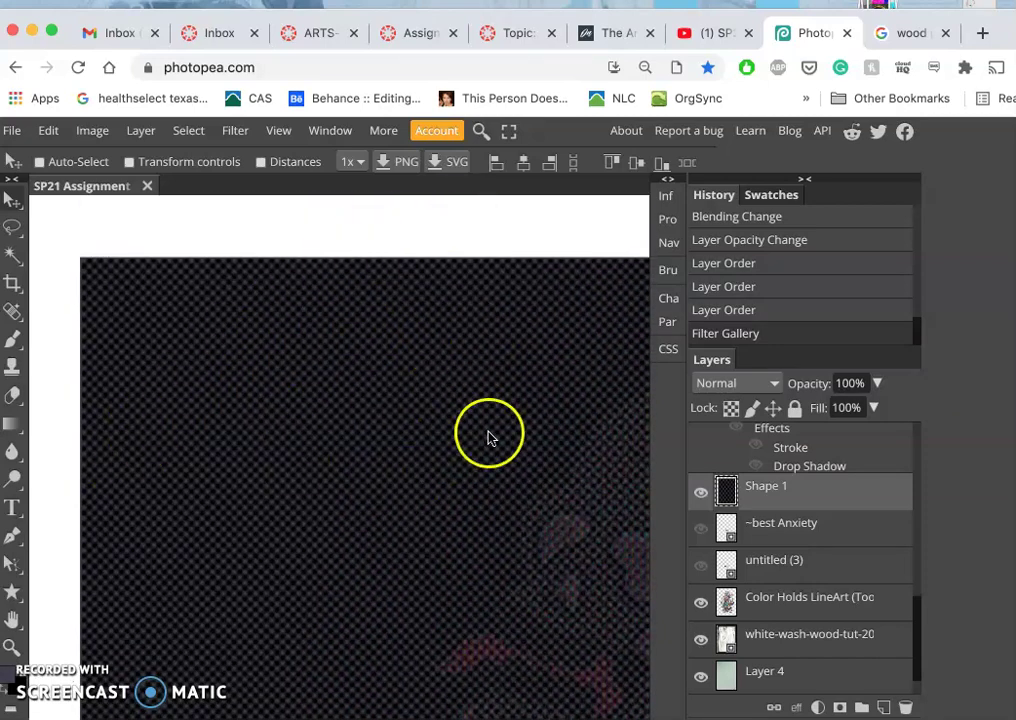
pyautogui.scroll(-3, 444, 517)
pyautogui.scroll(-2, 444, 517)
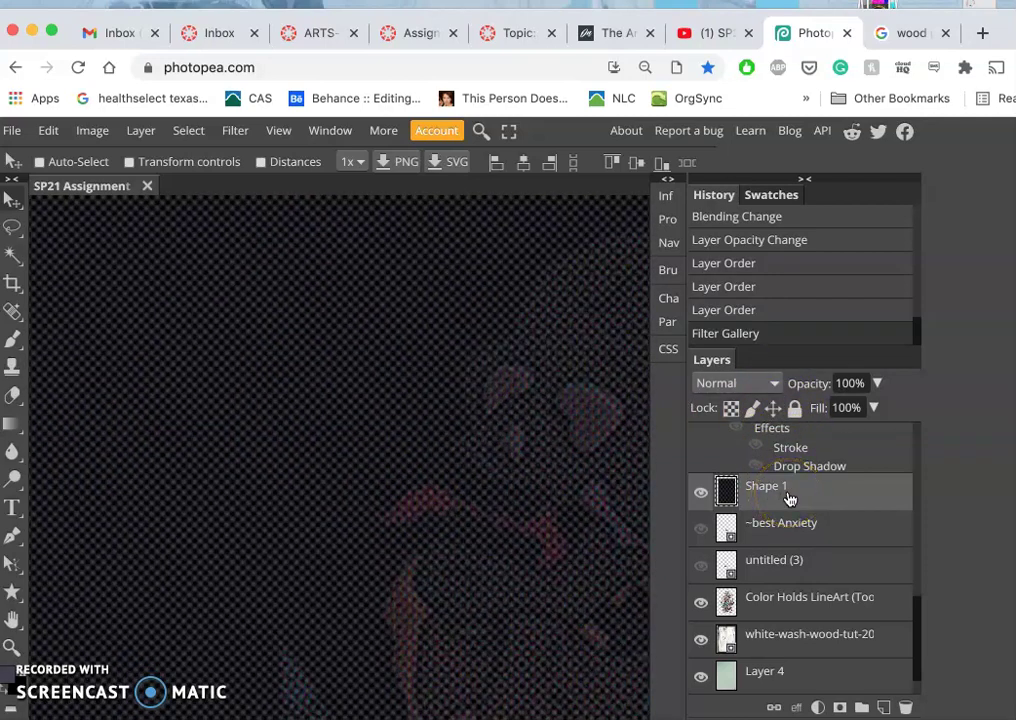
# Step: Set Shape 1's blending mode to Overlay and toggle its visibility to compare
pyautogui.click(774, 386)
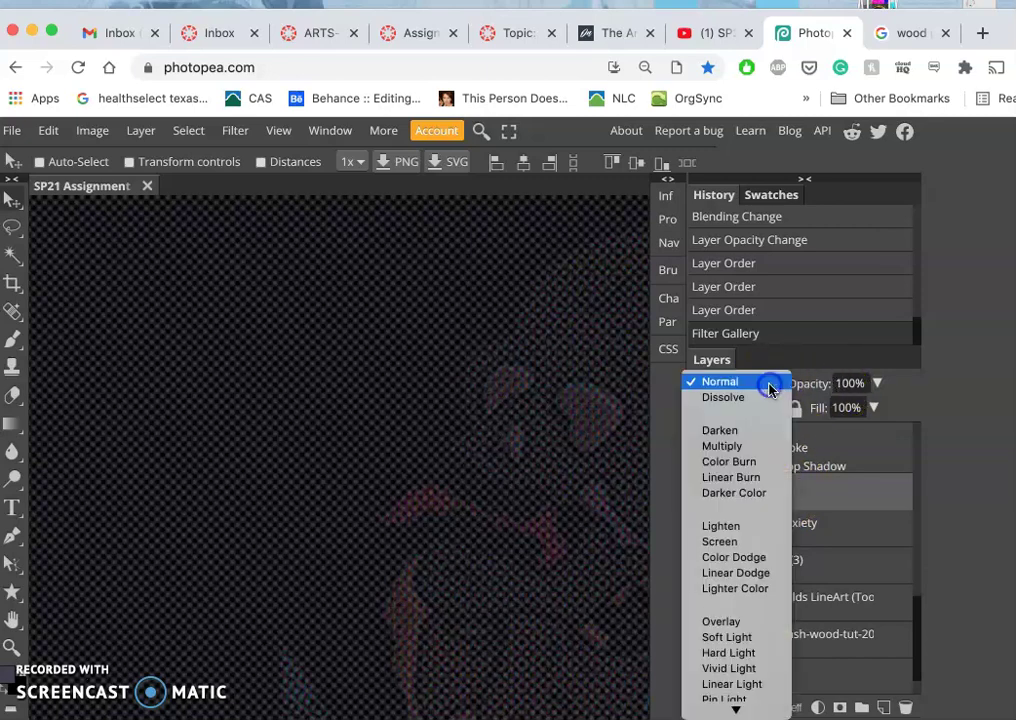
pyautogui.click(720, 622)
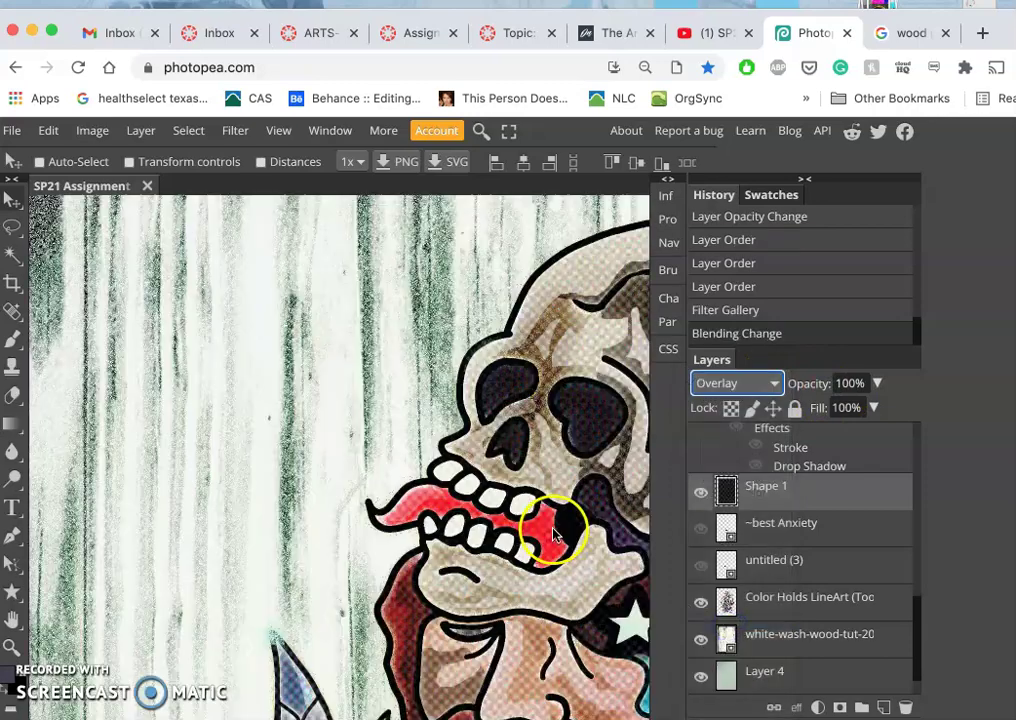
pyautogui.scroll(-5, 471, 471)
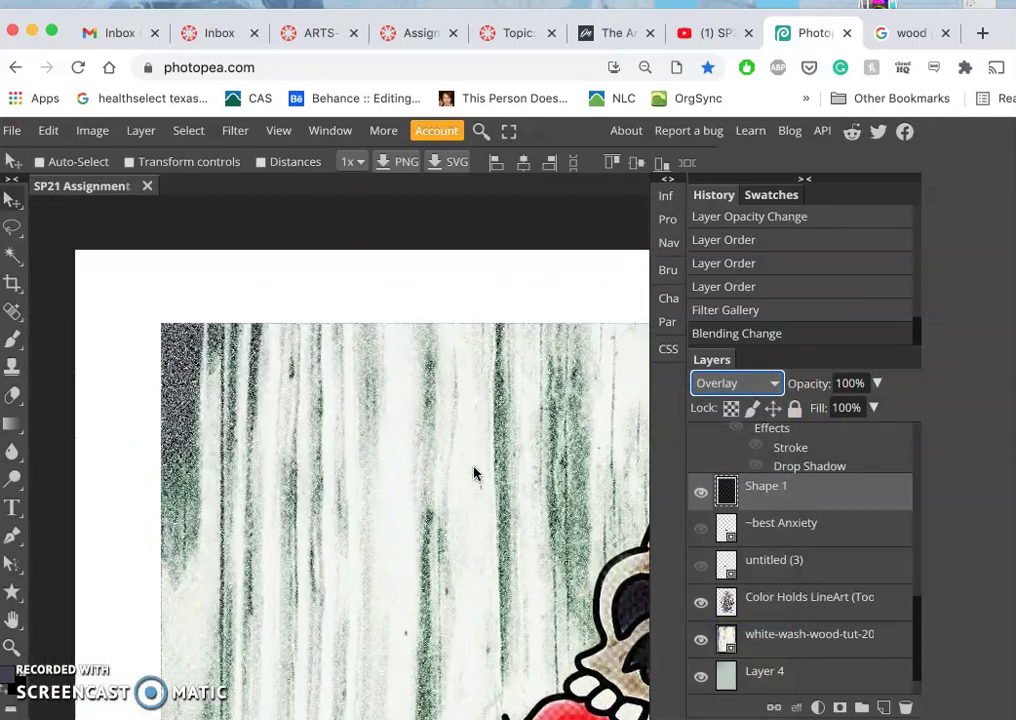
pyautogui.click(700, 492)
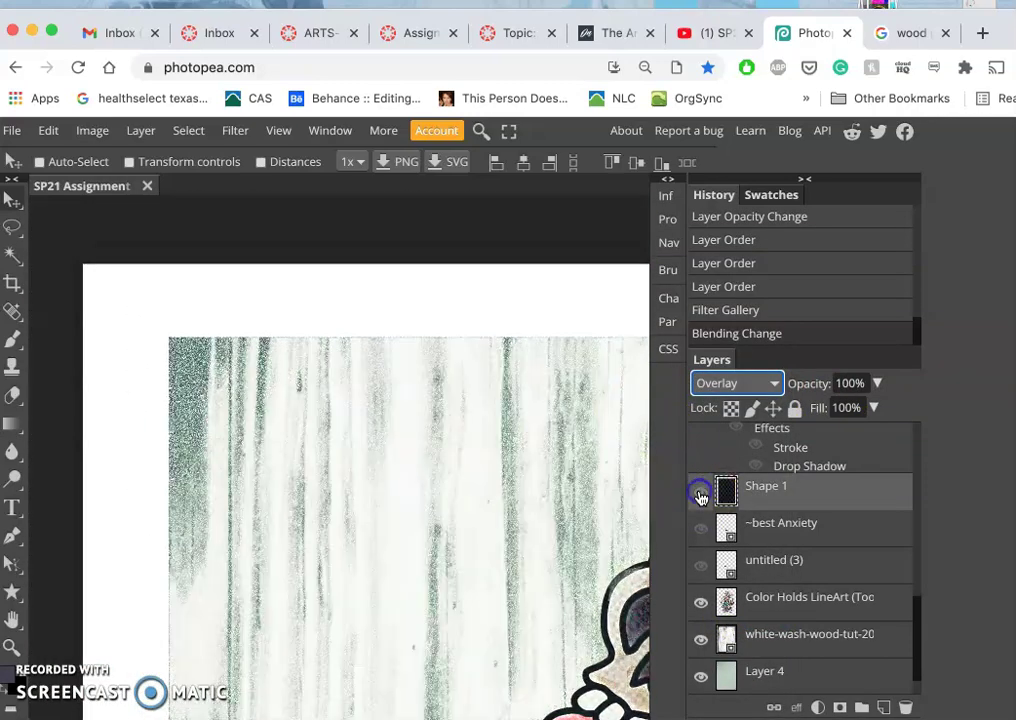
pyautogui.click(700, 492)
# Step: Scroll around the poster and toggle Shape 1 off and on again to compare
pyautogui.scroll(1, 531, 517)
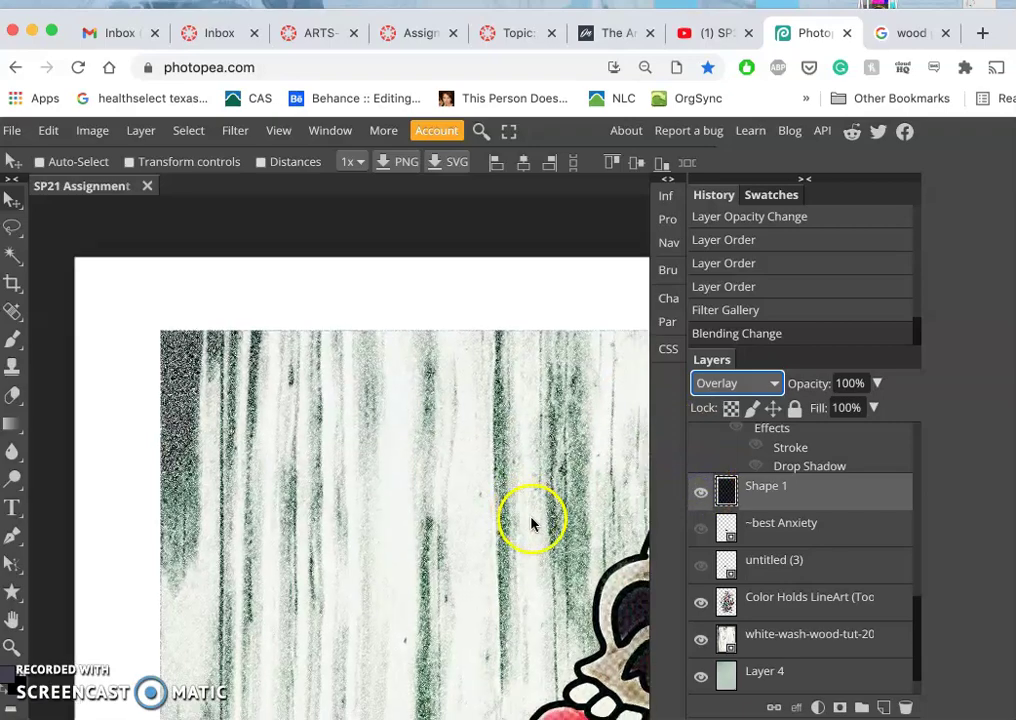
pyautogui.scroll(2, 532, 522)
pyautogui.scroll(1, 537, 501)
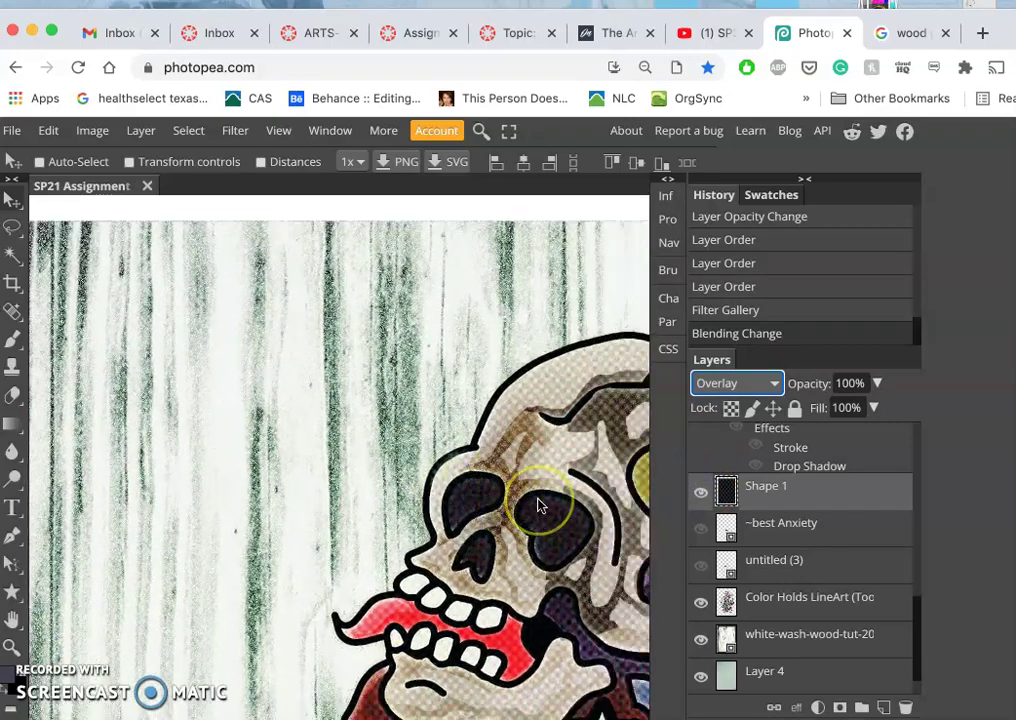
pyautogui.scroll(1, 538, 504)
pyautogui.scroll(-3, 537, 503)
pyautogui.scroll(-2, 560, 495)
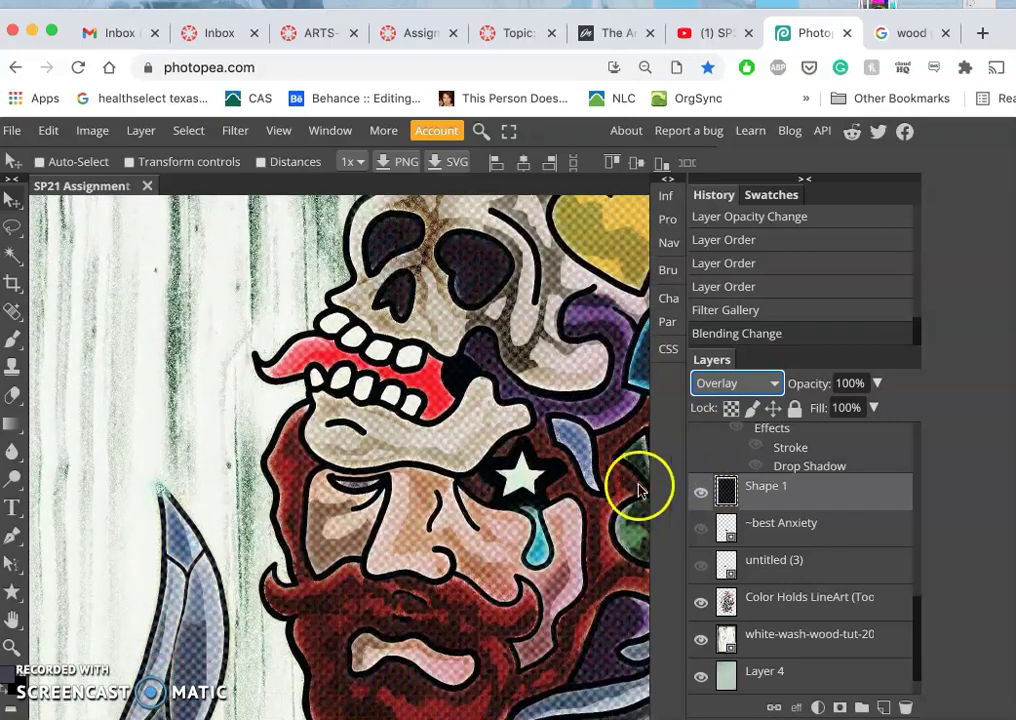
pyautogui.click(700, 497)
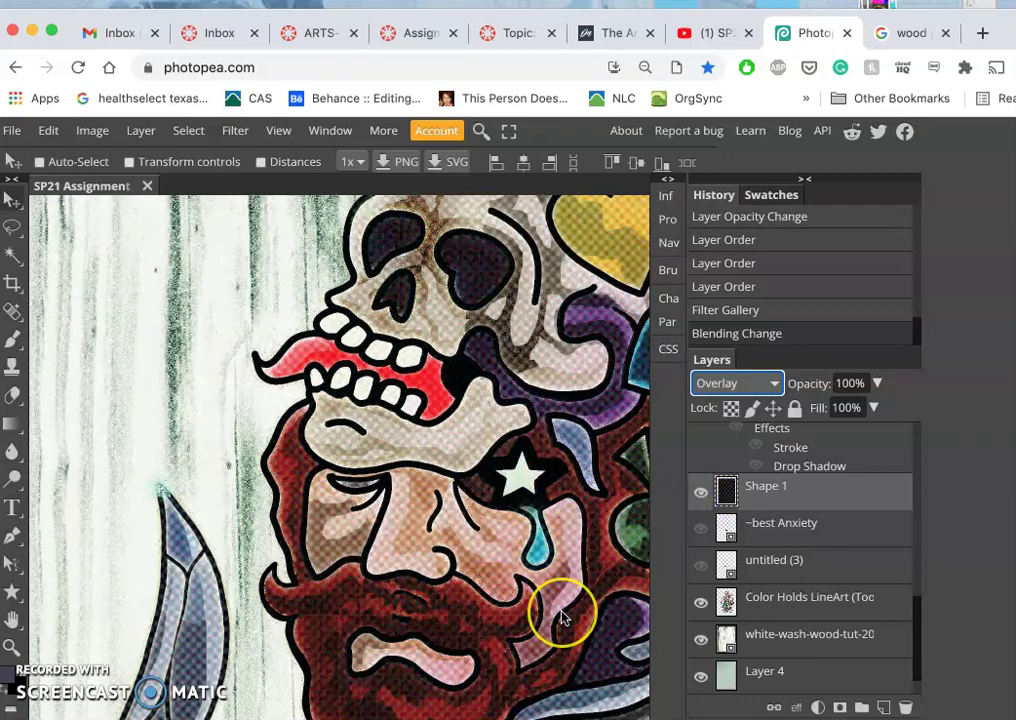
# Step: Scroll down from the PLAGUE ANXIETY banner to the purple knife
pyautogui.scroll(-1, 560, 613)
pyautogui.scroll(-2, 562, 617)
pyautogui.scroll(-2, 565, 605)
pyautogui.scroll(-1, 563, 610)
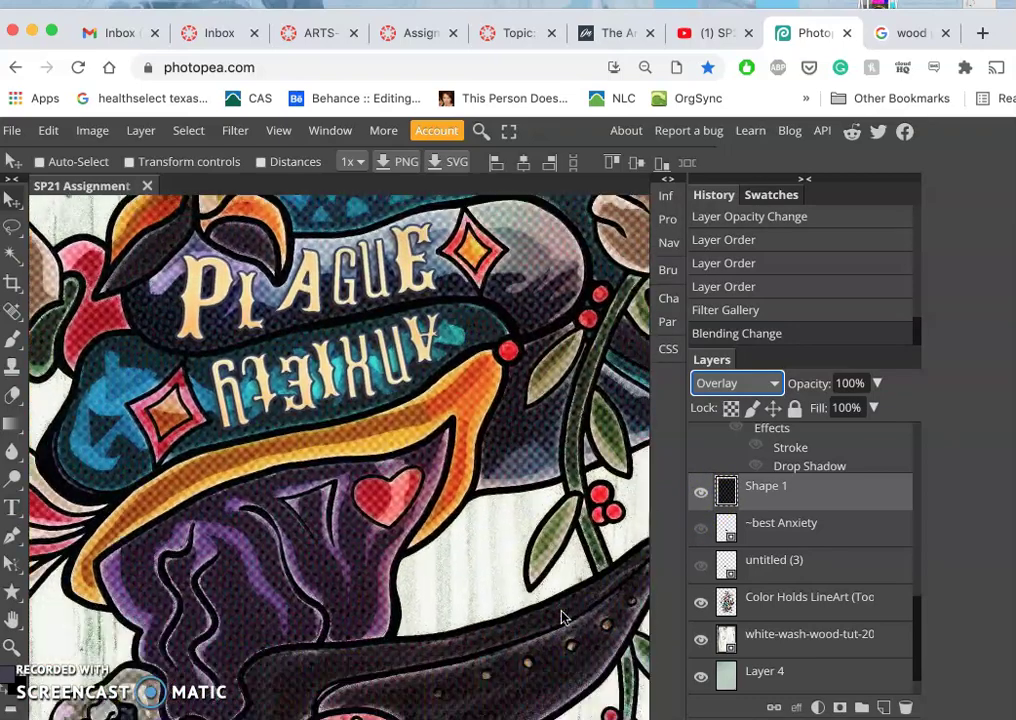
pyautogui.scroll(-2, 600, 595)
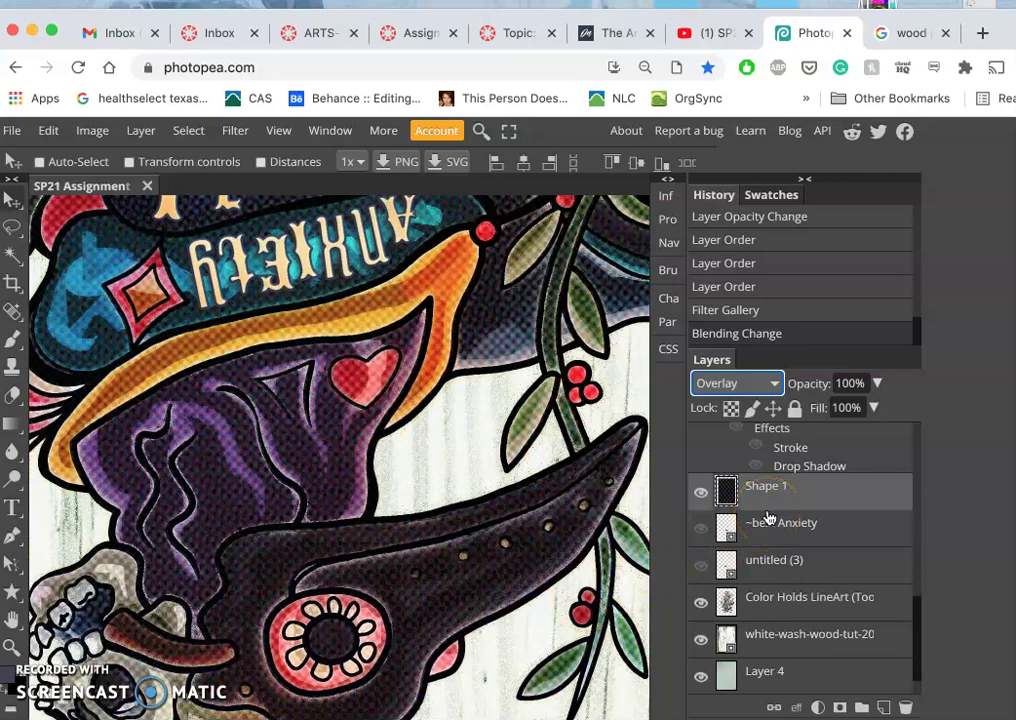
# Step: Cancel each Leave site? prompt to keep the Photopea poster, then bring the Assignment #8 window forward
pyautogui.hotkey('ctrl', 'r')
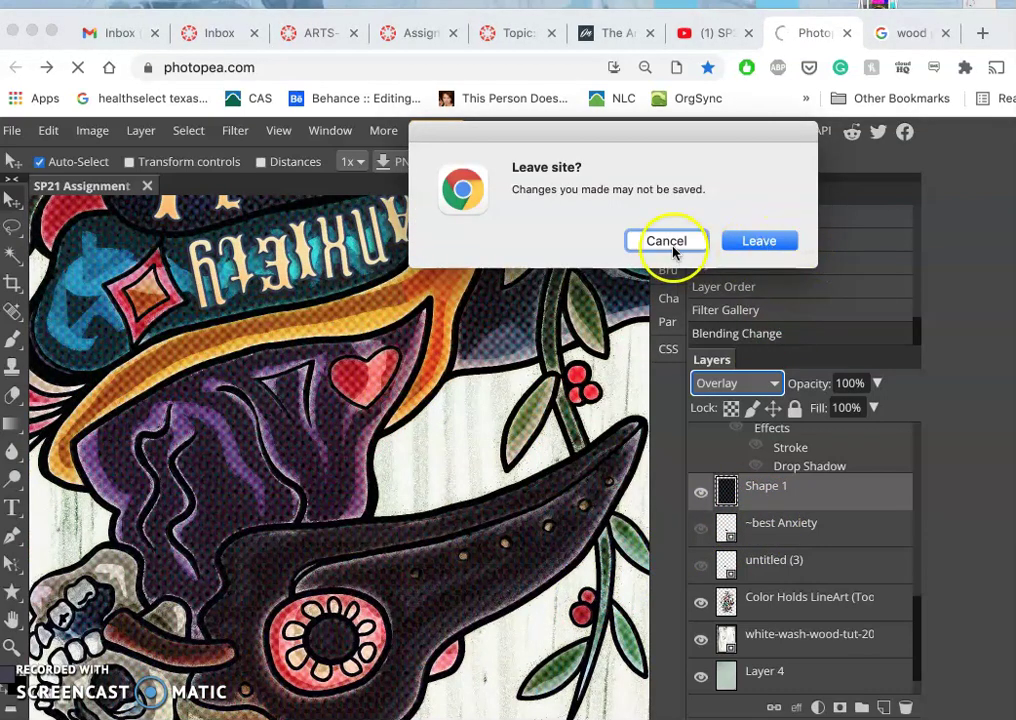
pyautogui.click(670, 245)
pyautogui.hotkey('ctrl', 'r')
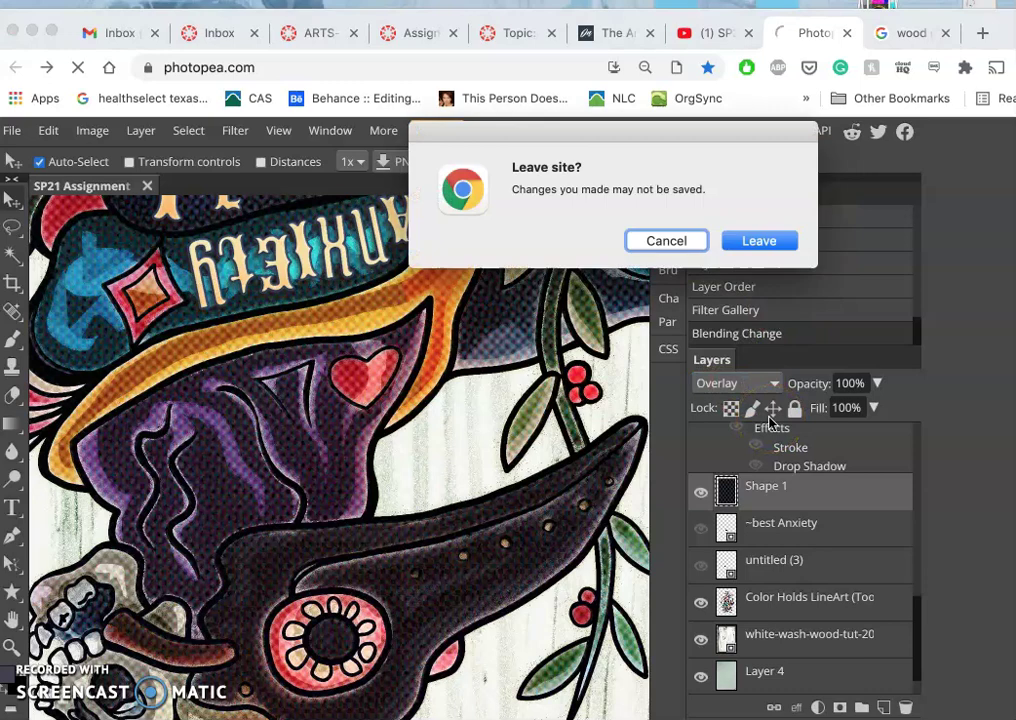
pyautogui.click(689, 241)
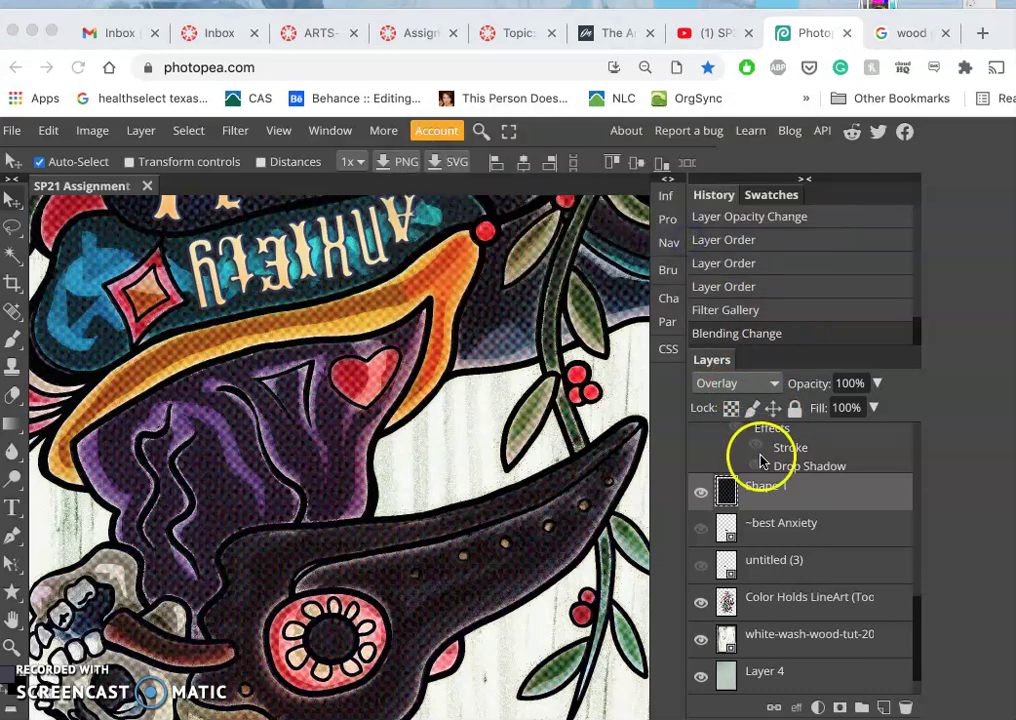
pyautogui.hotkey('ctrl', 'r')
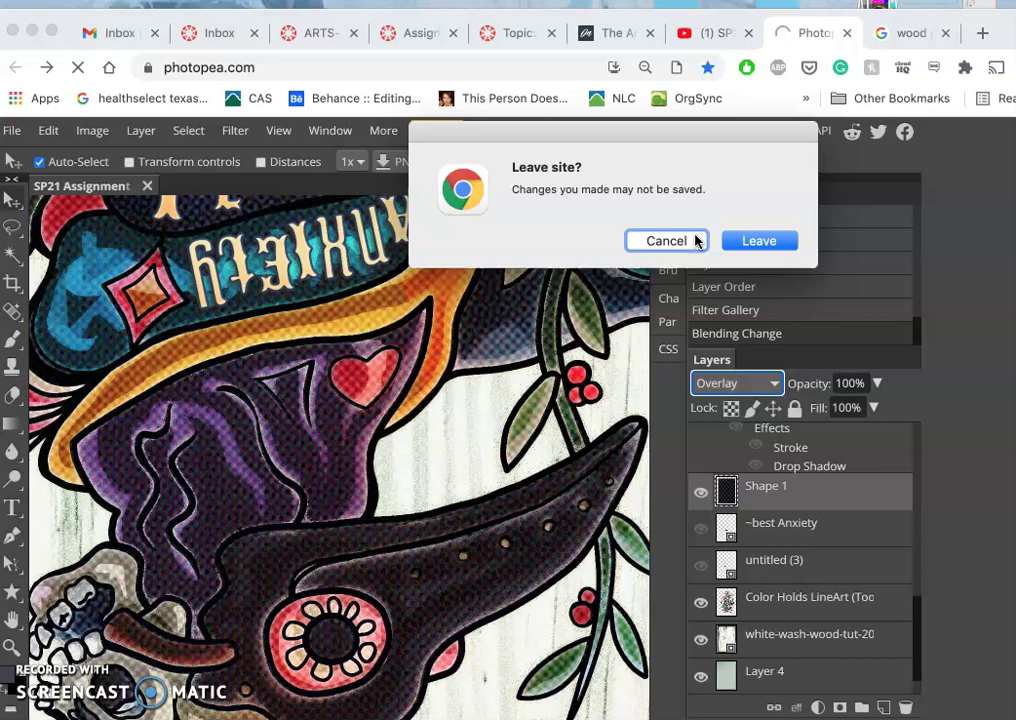
pyautogui.click(748, 601)
pyautogui.click(683, 540)
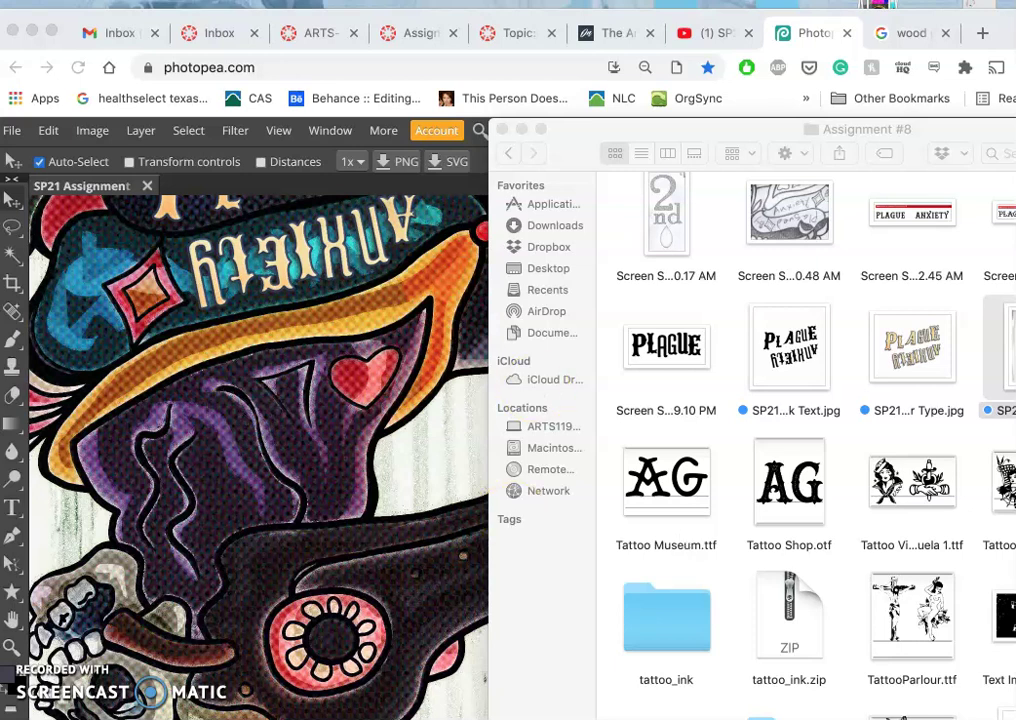
# Step: Move the Assignment #8 window aside, dismiss Spotlight, and reveal the desktop with F11
pyautogui.moveTo(700, 129)
pyautogui.mouseDown()
pyautogui.moveTo(700, 15)
pyautogui.moveTo(689, 0)
pyautogui.mouseUp()
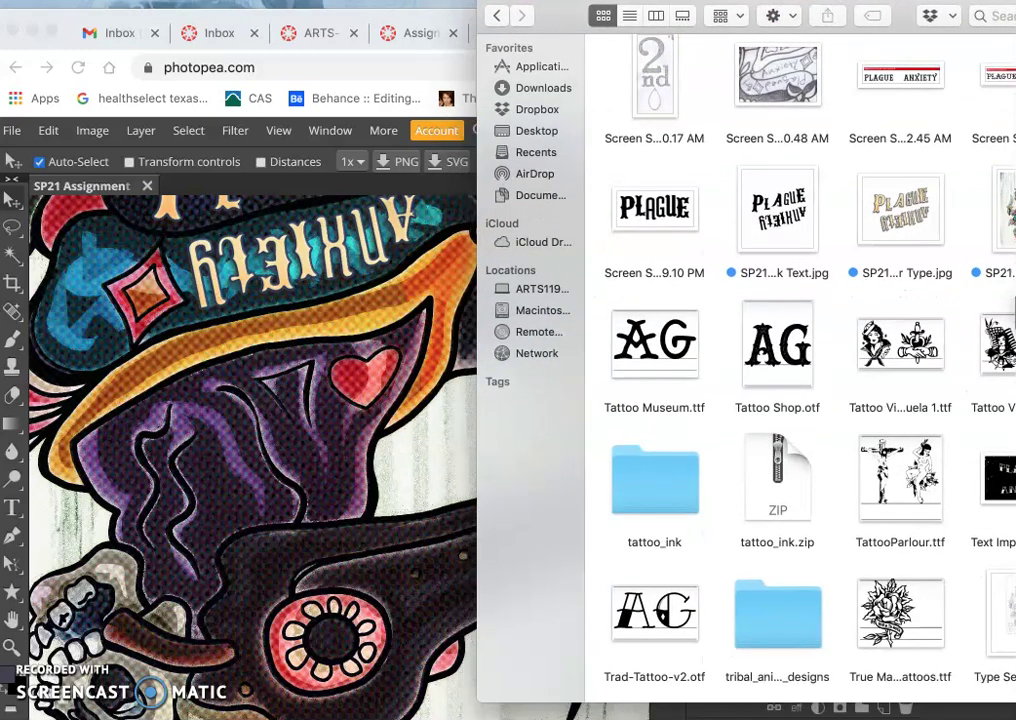
pyautogui.press('super+space')
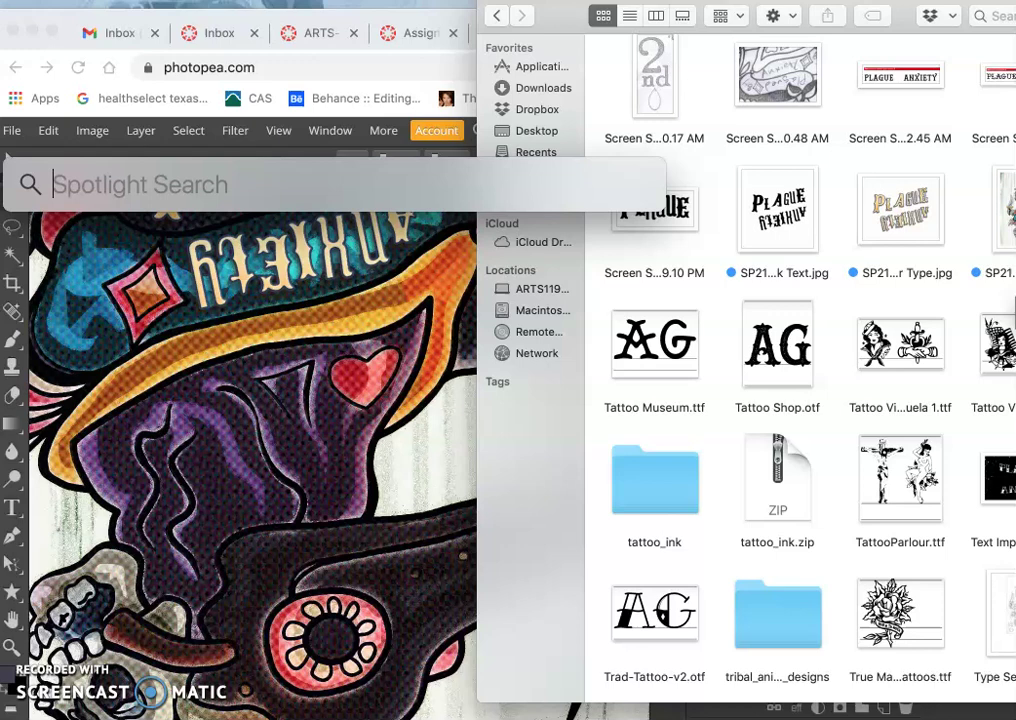
pyautogui.moveTo(689, 5); pyautogui.dragTo(621, 88)
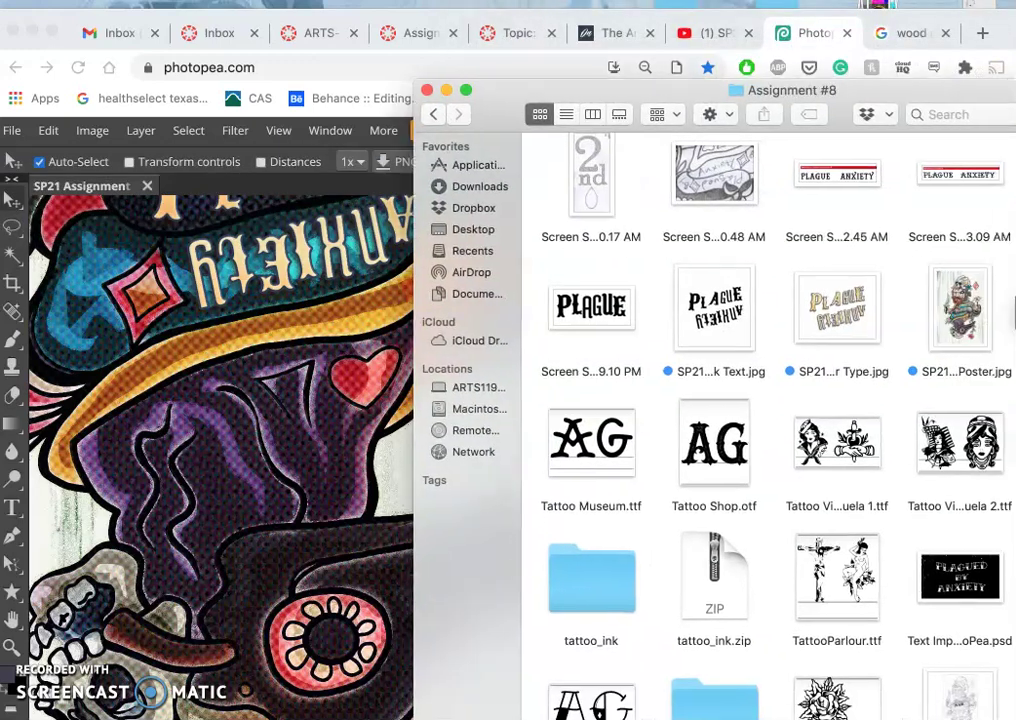
pyautogui.press('F11')
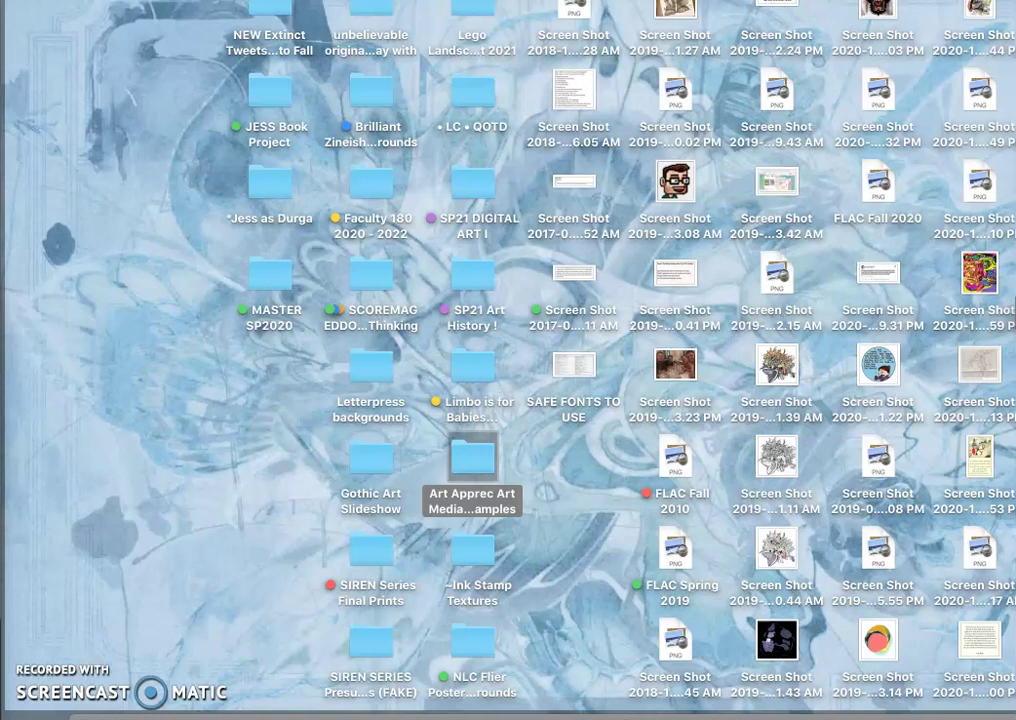
# Step: Open 'Screen Shot 2019-06-18 at 12.43.14 PM' from the desktop with Adobe Photoshop CC
pyautogui.click(876, 648)
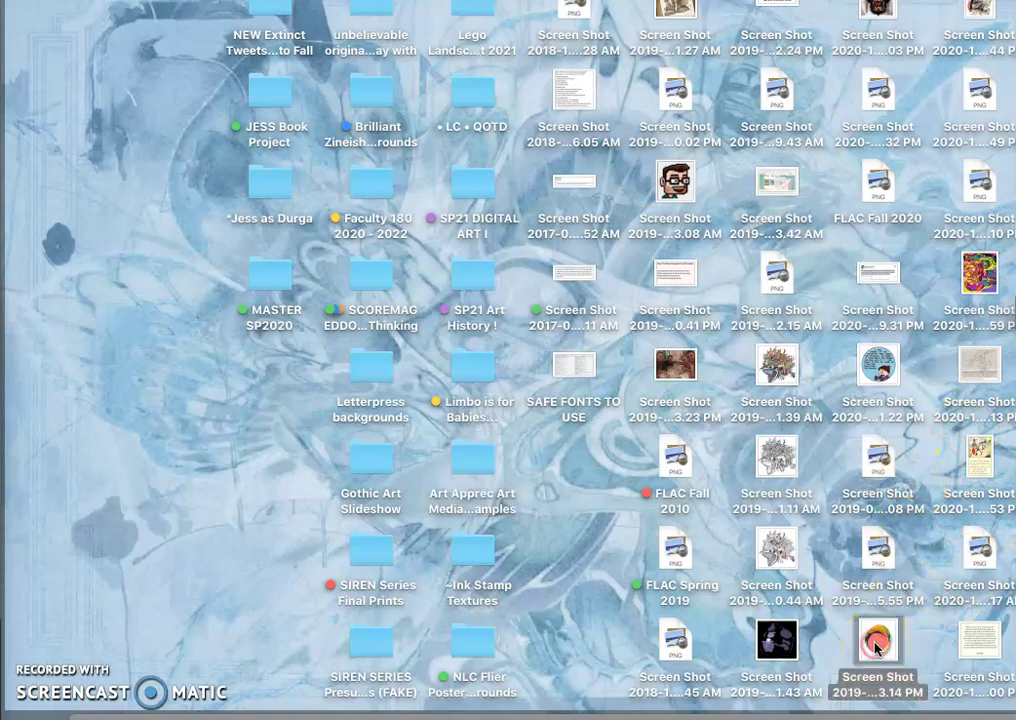
pyautogui.rightClick(876, 648)
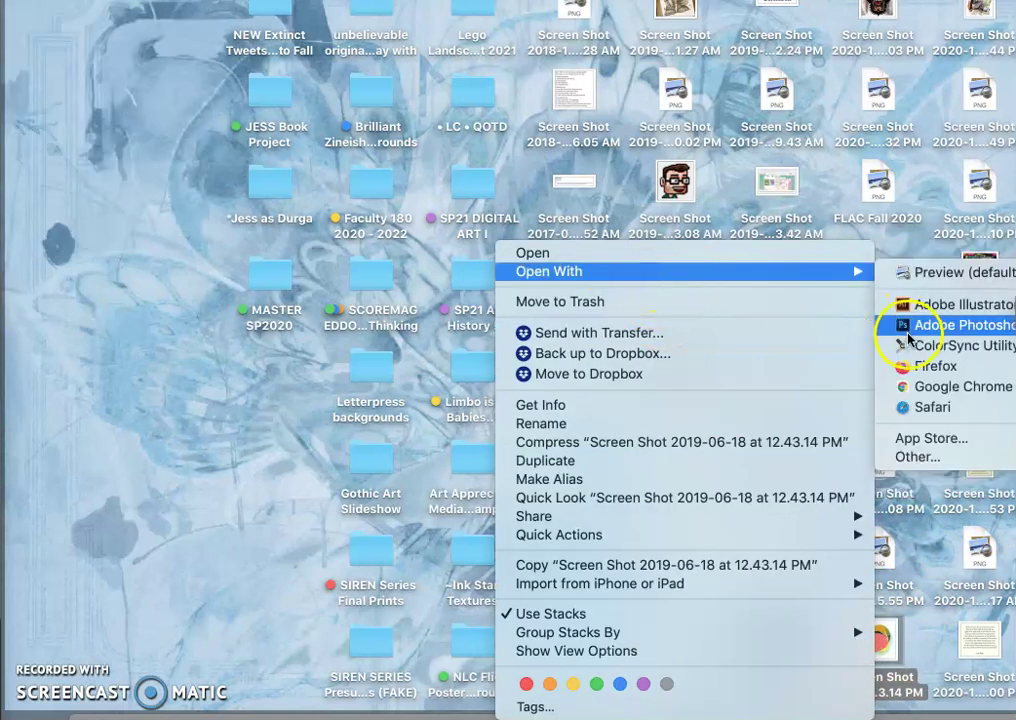
pyautogui.click(950, 325)
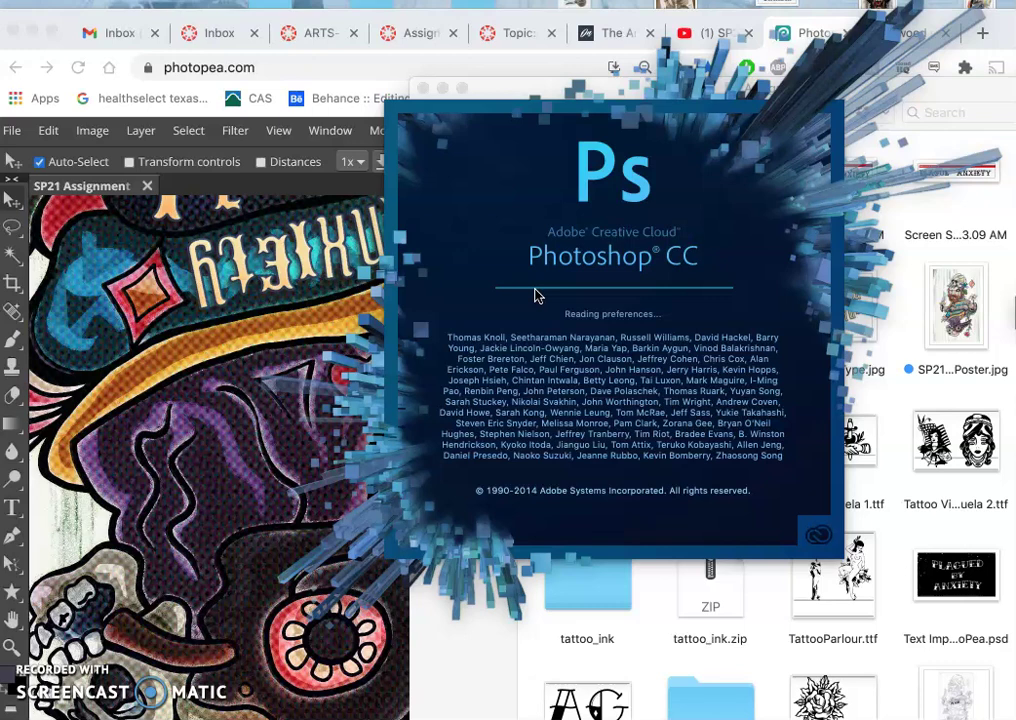
# Step: Let Photoshop CC finish launching and acknowledge the display-driver warning
pyautogui.click(420, 385)
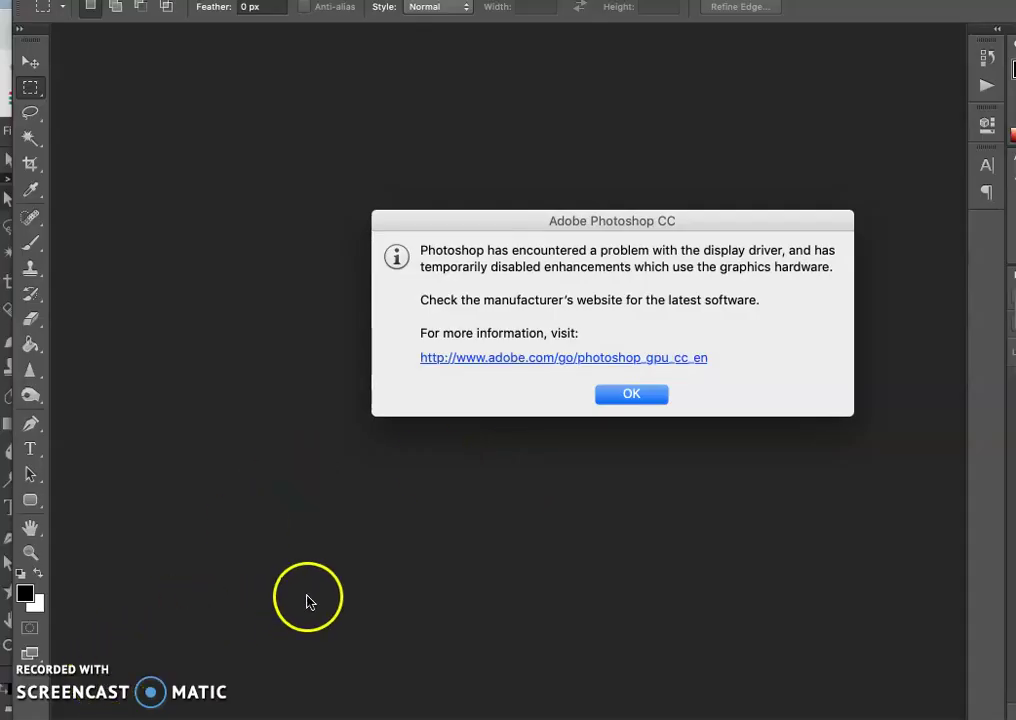
# Step: Dismiss the driver warning, leave full screen, and open the desktop screenshot in Photoshop CC
pyautogui.click(626, 400)
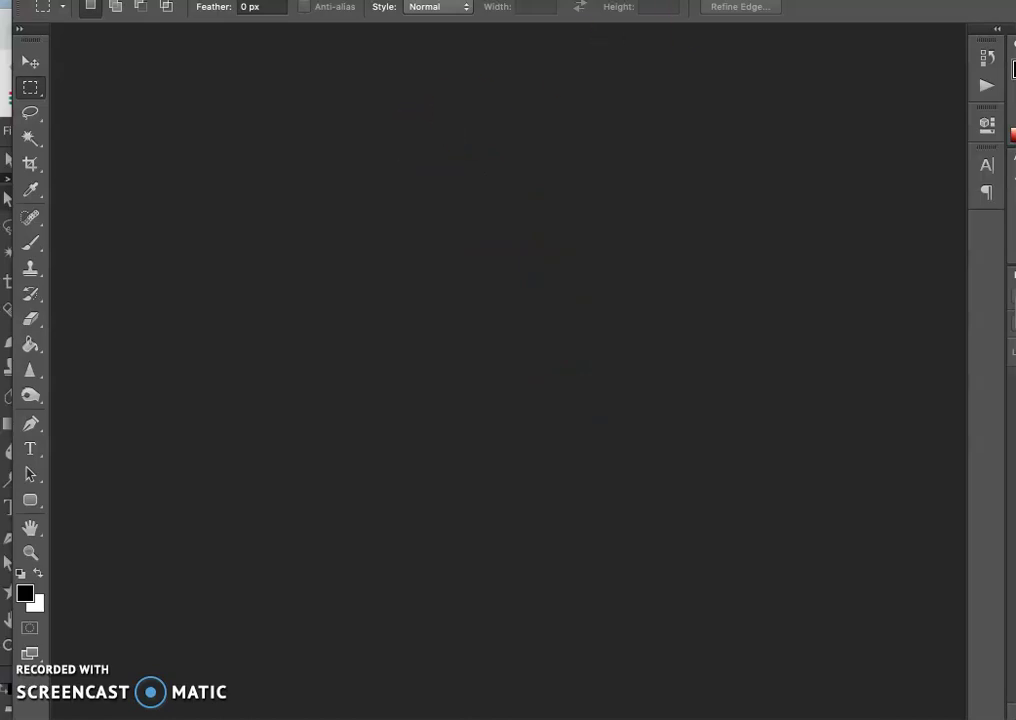
pyautogui.moveTo(787, 41)
pyautogui.mouseDown()
pyautogui.moveTo(790, 188)
pyautogui.moveTo(769, 64)
pyautogui.moveTo(782, 170)
pyautogui.moveTo(789, 154)
pyautogui.moveTo(775, 167)
pyautogui.mouseUp()
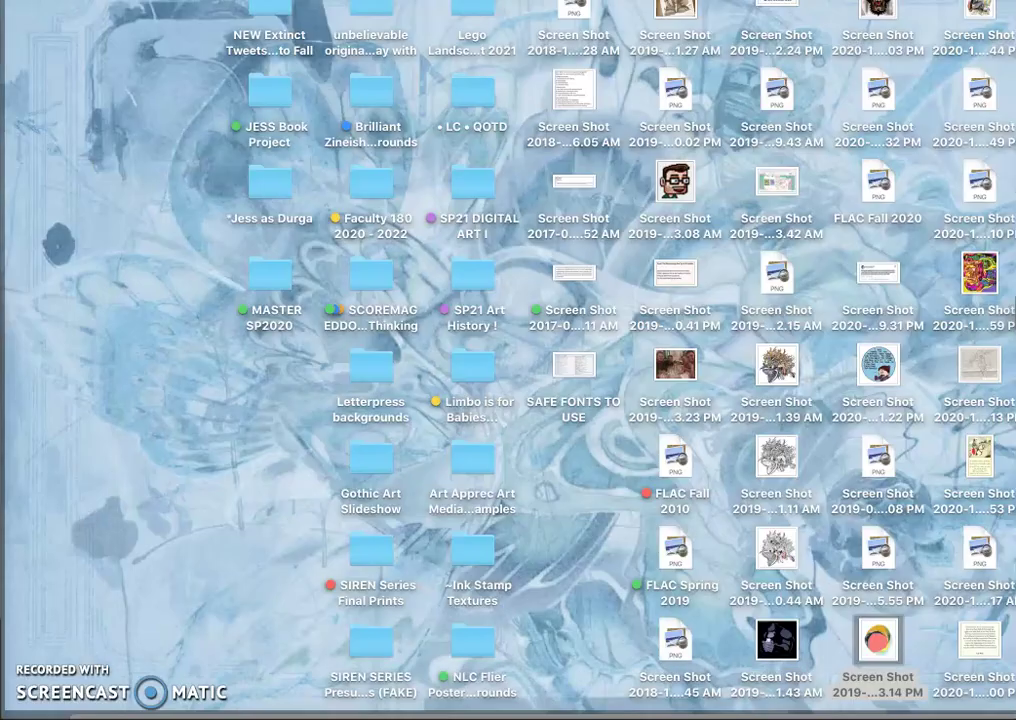
pyautogui.click(900, 607)
pyautogui.rightClick(878, 635)
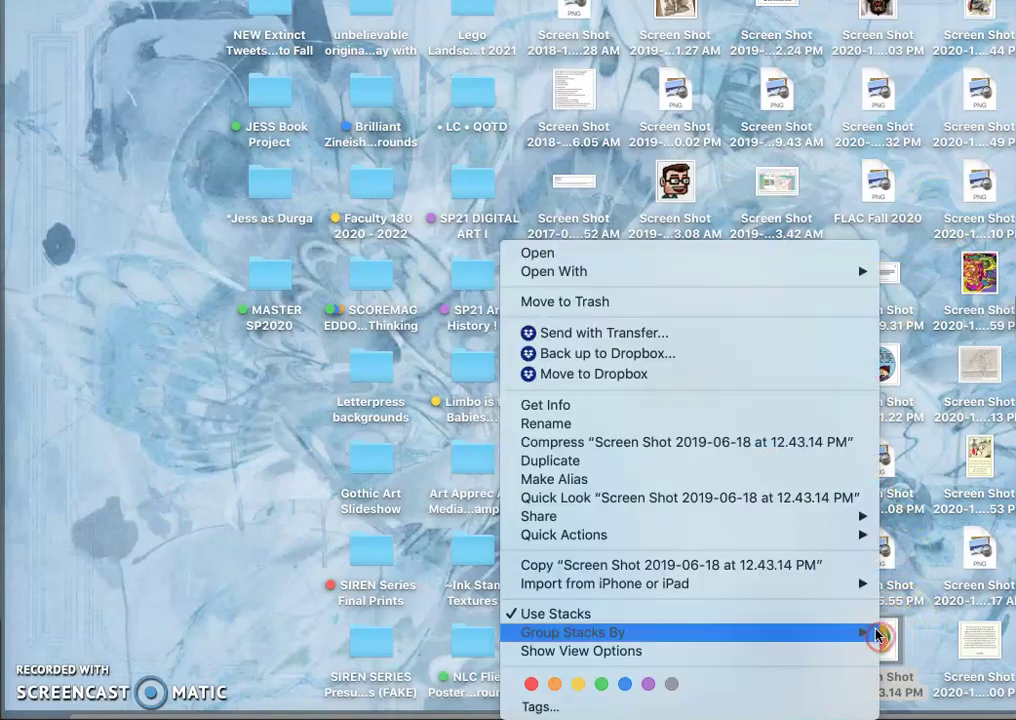
pyautogui.moveTo(554, 271)
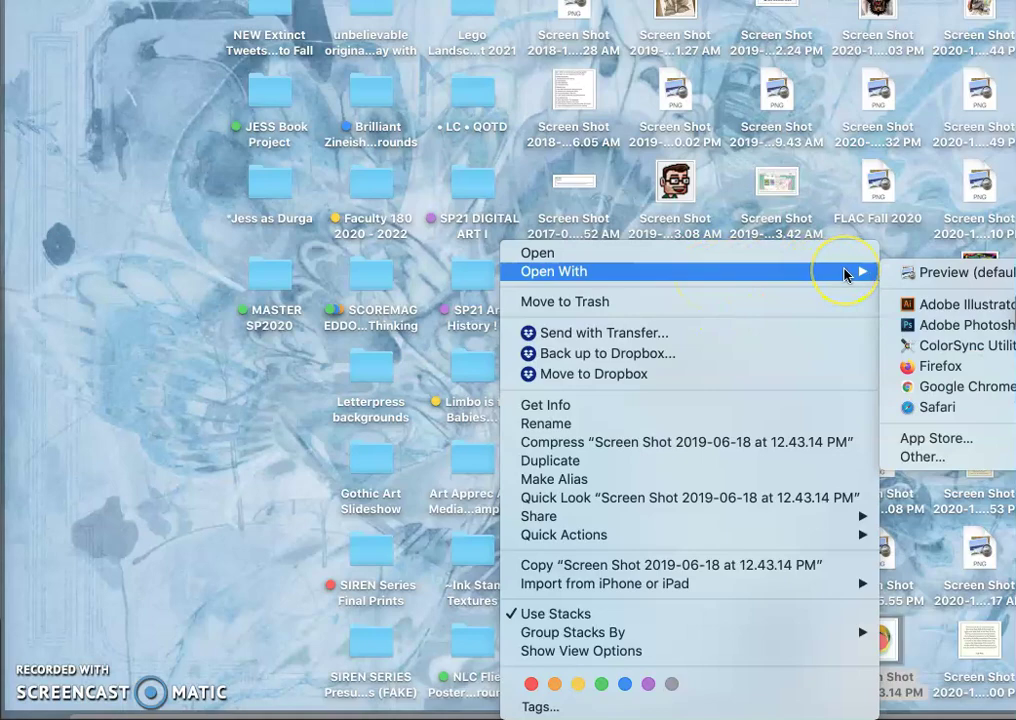
pyautogui.click(930, 333)
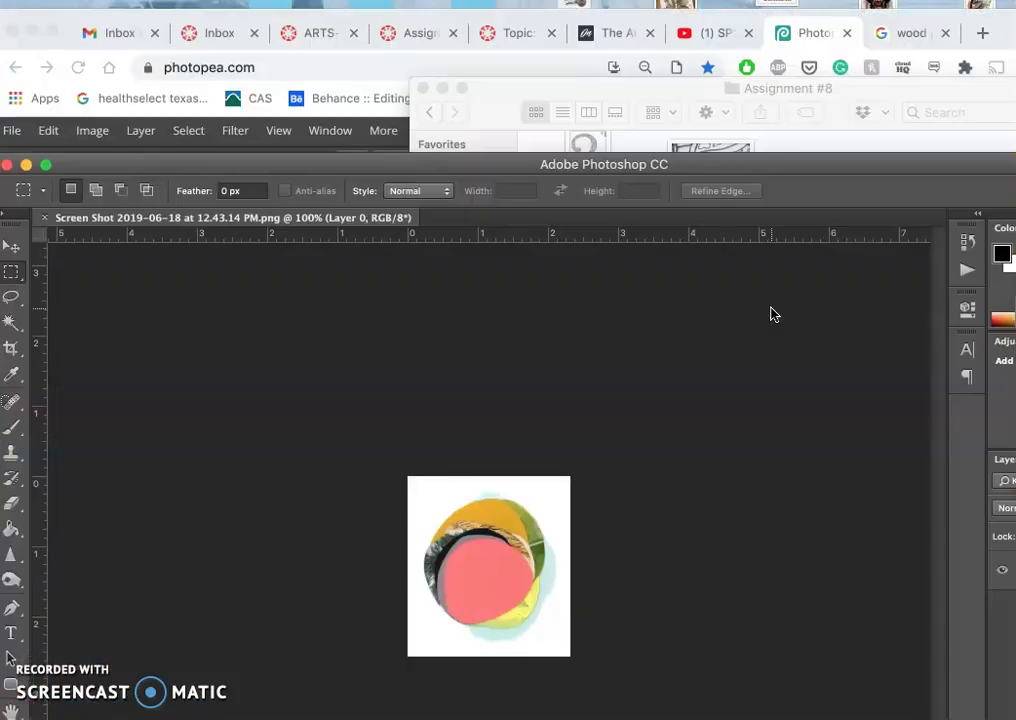
# Step: Move and resize the Photoshop window so its side panels fit, and zoom into the collage
pyautogui.moveTo(766, 165); pyautogui.dragTo(785, 18)
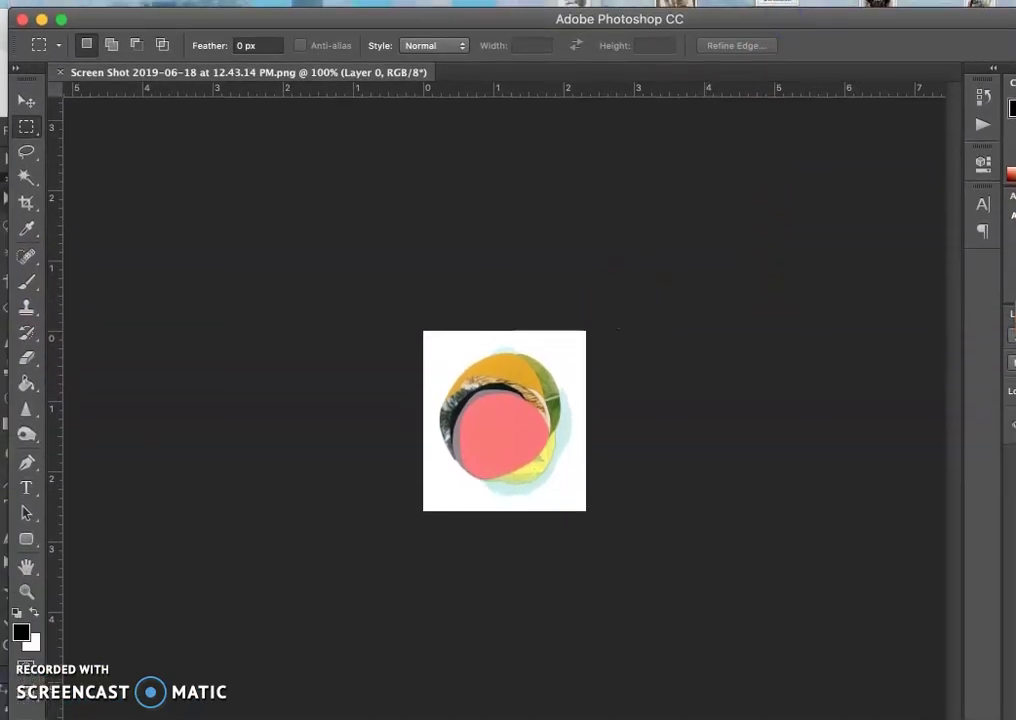
pyautogui.moveTo(735, 18); pyautogui.dragTo(722, 8)
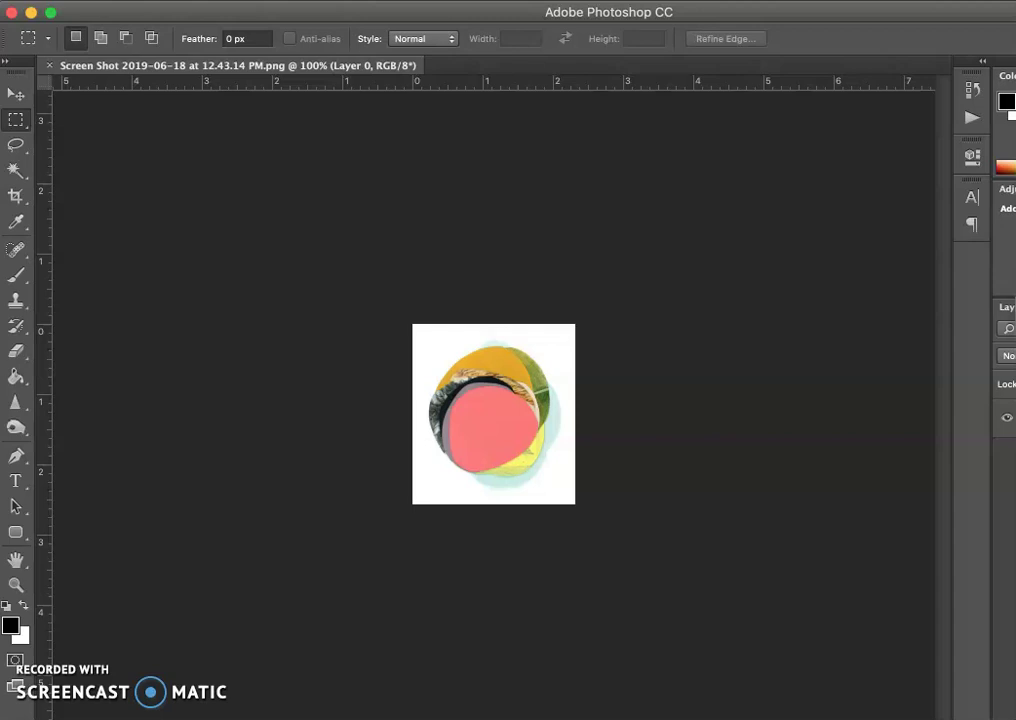
pyautogui.moveTo(1014, 640)
pyautogui.mouseDown()
pyautogui.moveTo(985, 640)
pyautogui.moveTo(1015, 632)
pyautogui.mouseUp()
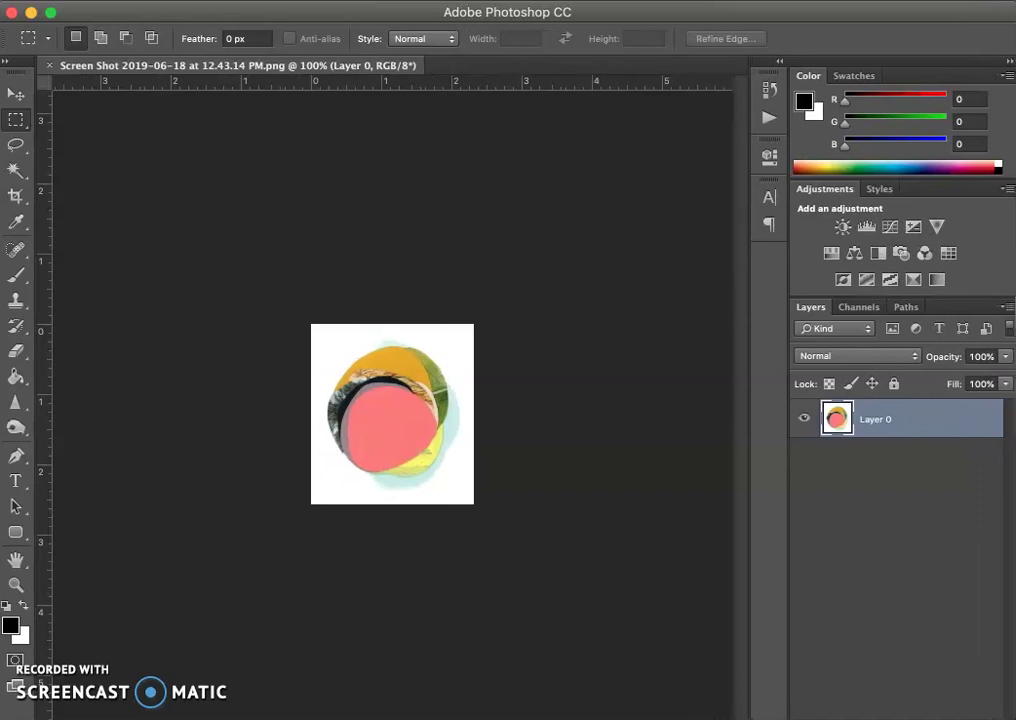
pyautogui.moveTo(1015, 632); pyautogui.dragTo(969, 643)
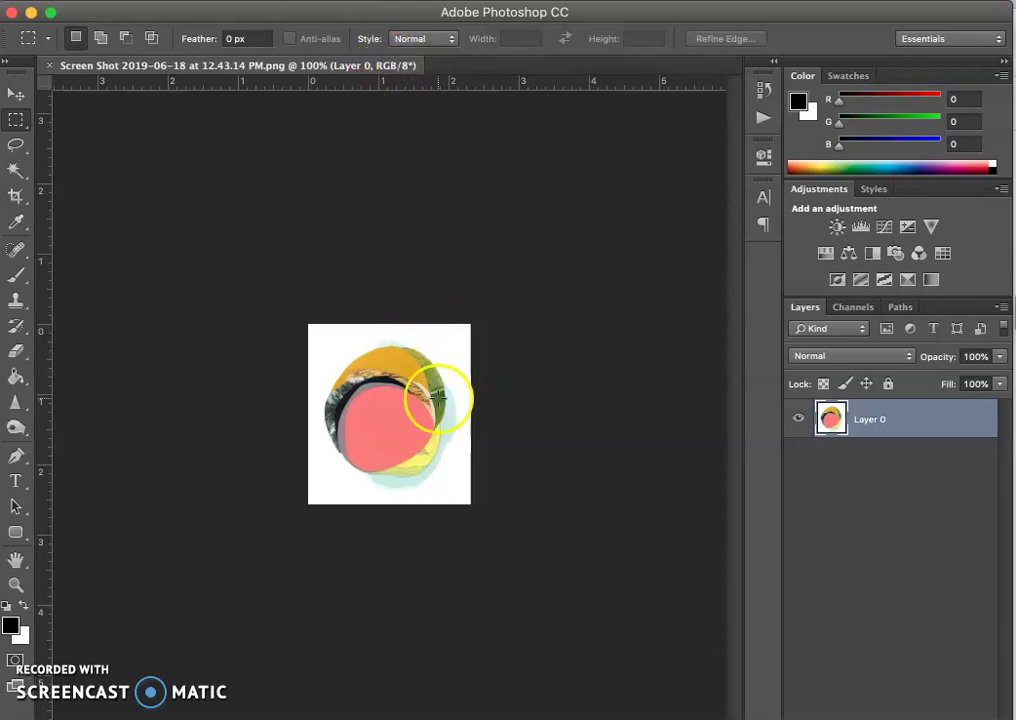
pyautogui.press('super+plus')
pyautogui.press('super+plus')
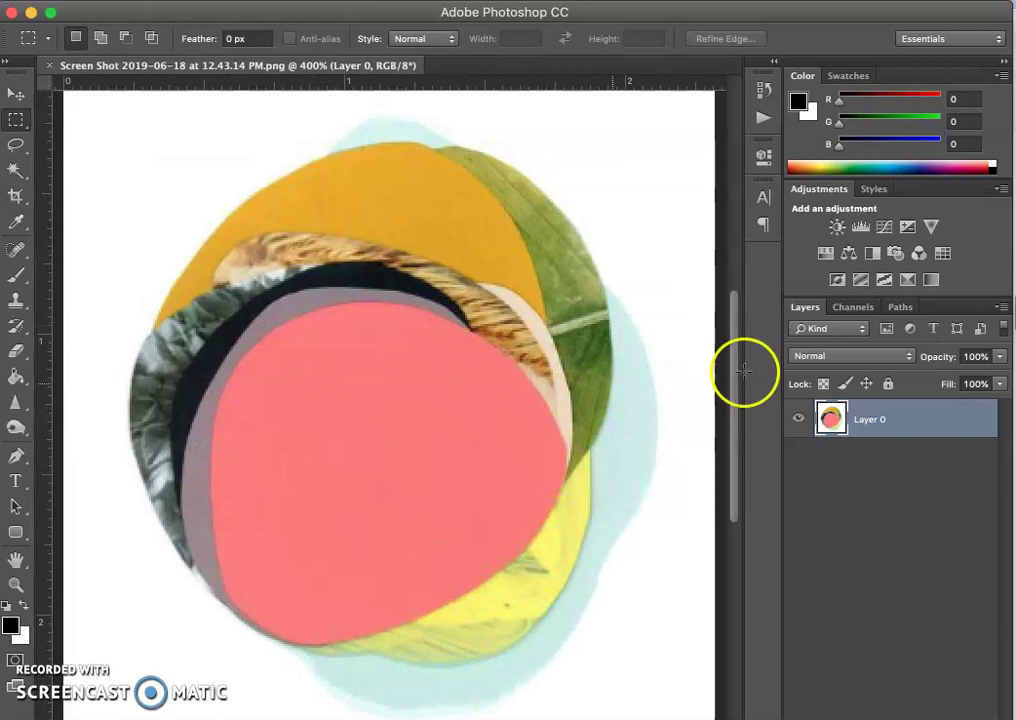
# Step: In the Channels panel, hide the Red channel so only Green and Blue stay visible
pyautogui.click(857, 312)
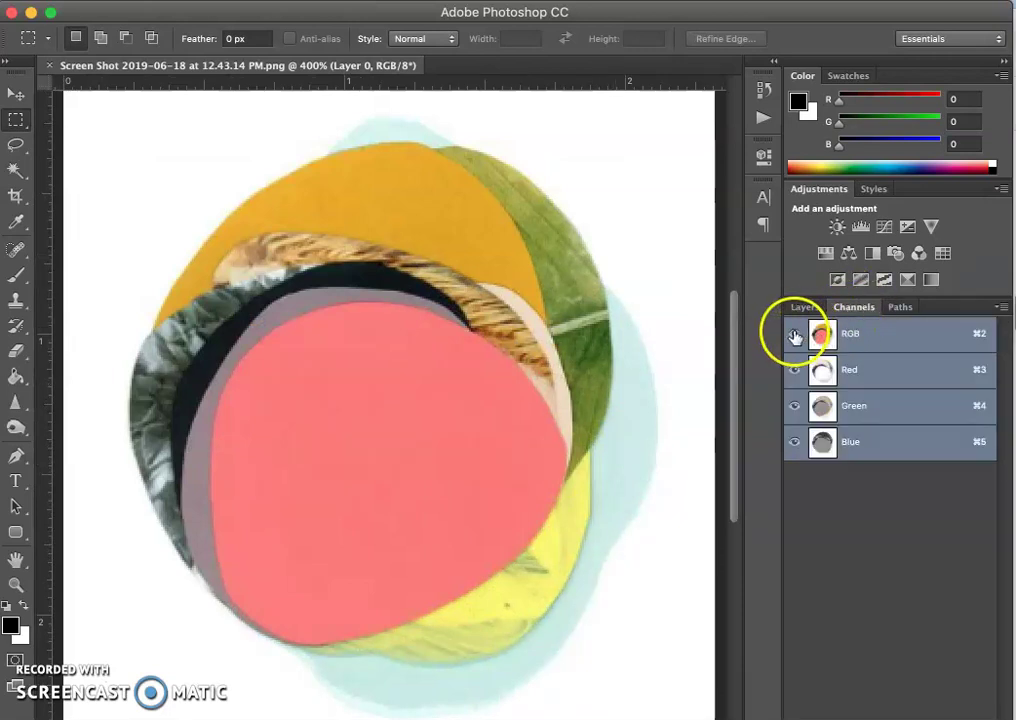
pyautogui.click(795, 369)
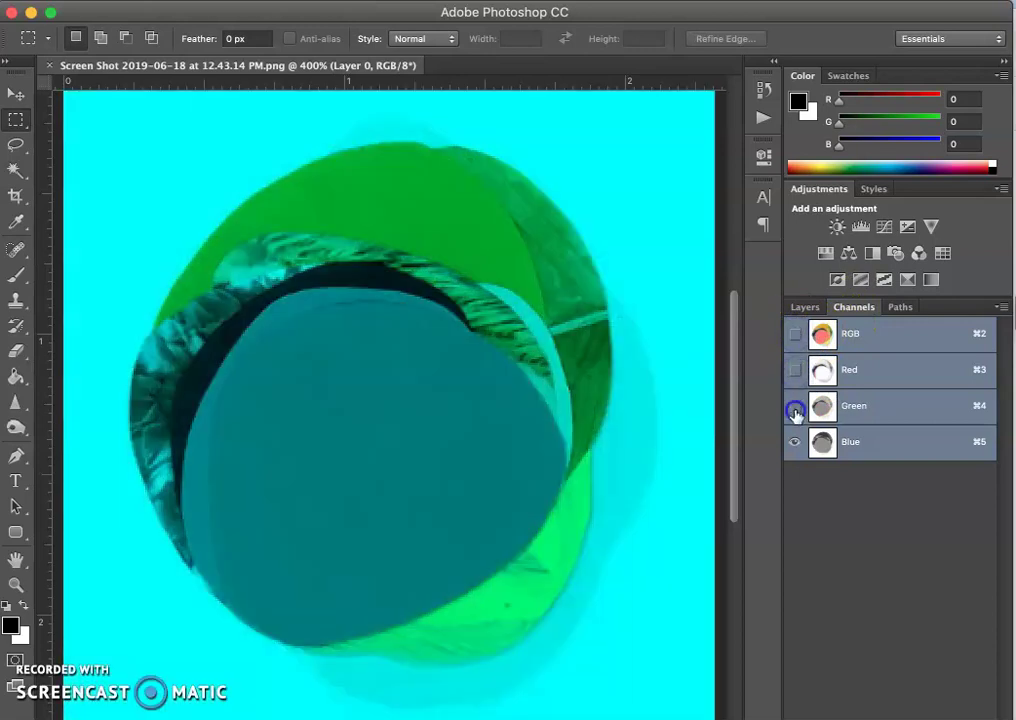
pyautogui.click(795, 405)
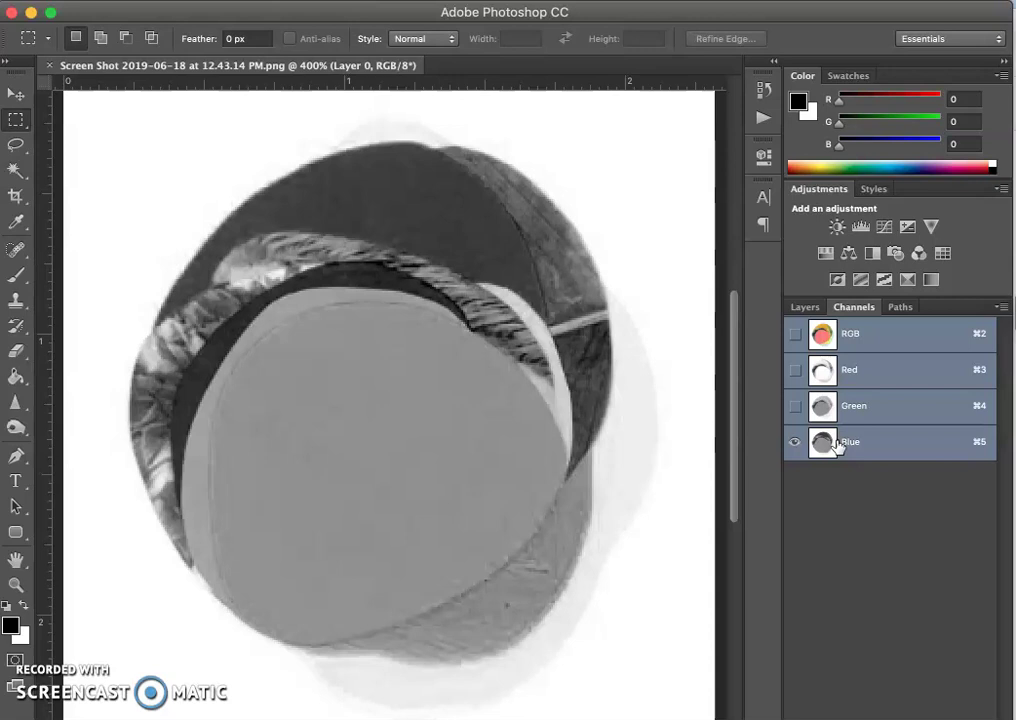
pyautogui.click(814, 400)
pyautogui.click(795, 406)
pyautogui.click(574, 374)
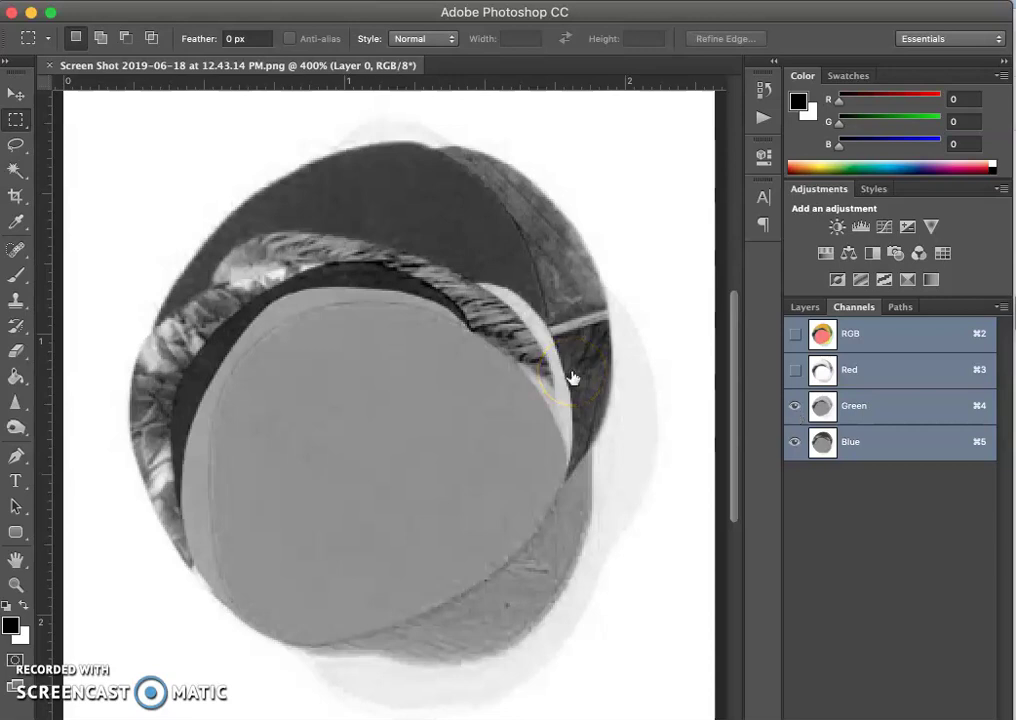